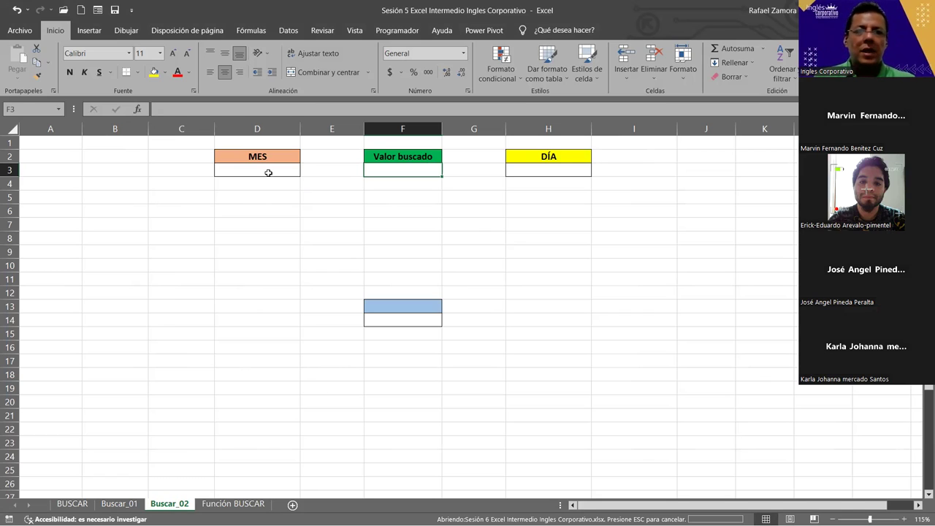
{"action": "left_click", "coordinate": [312, 352]}
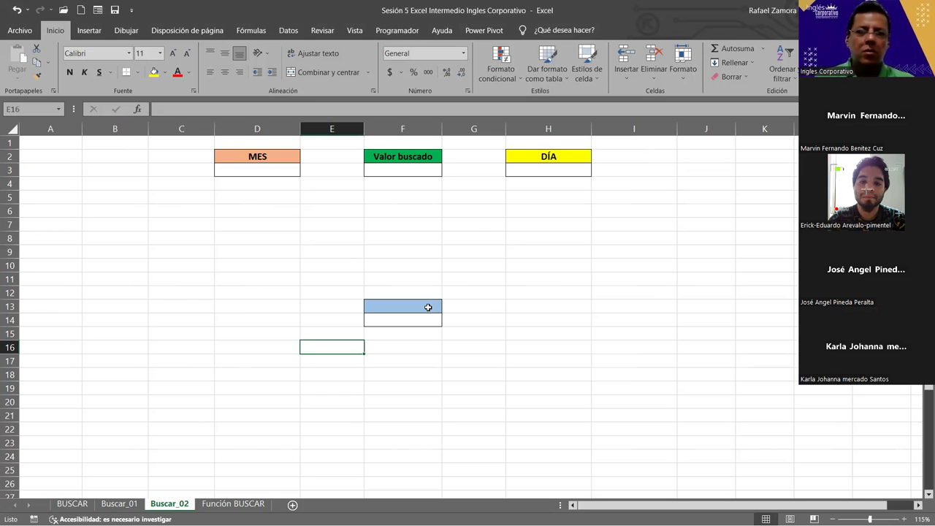
{"action": "left_click", "coordinate": [401, 170]}
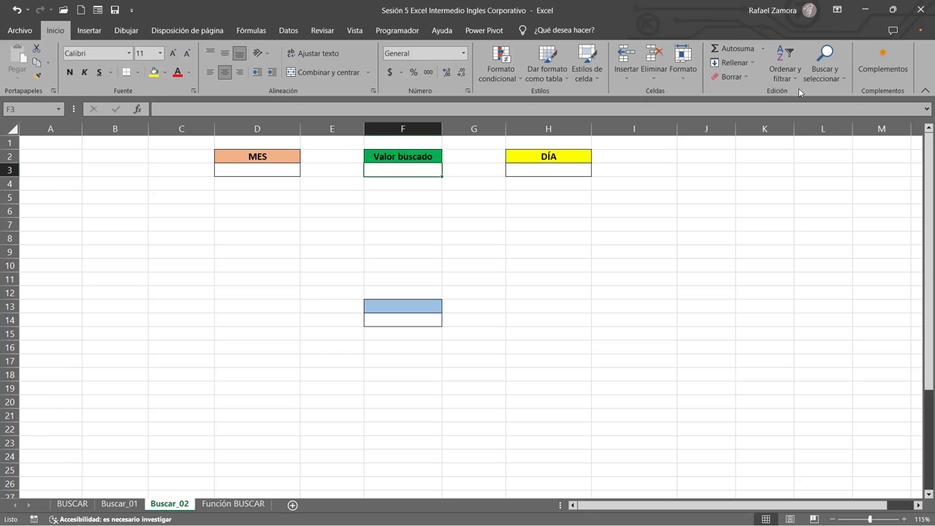
{"action": "left_click", "coordinate": [700, 184]}
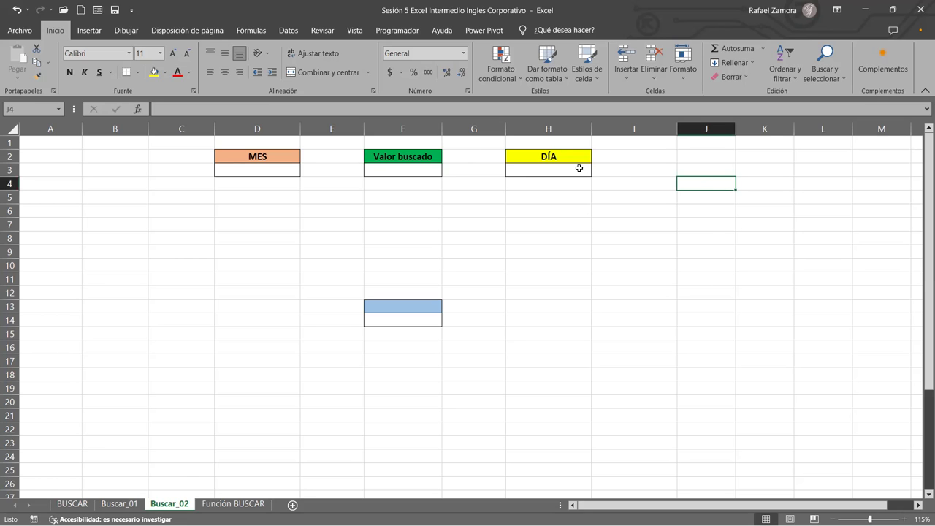
Enter 1 as the lookup value under Valor buscado in F3
{"action": "left_click", "coordinate": [377, 175]}
{"action": "type", "text": "1"}
{"action": "key", "text": "Return"}
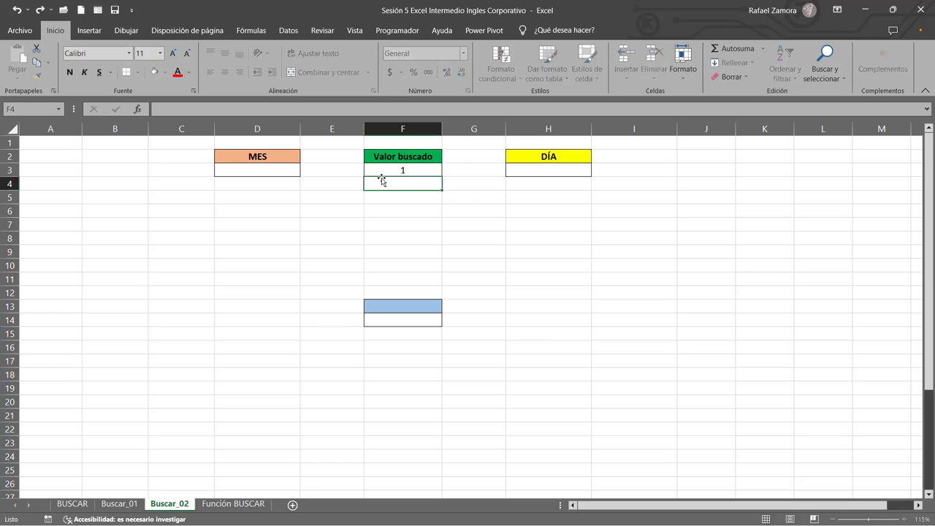
Begin a BUSCAR formula in H3 under DÍA, using F3 as the lookup value
{"action": "left_click", "coordinate": [255, 170]}
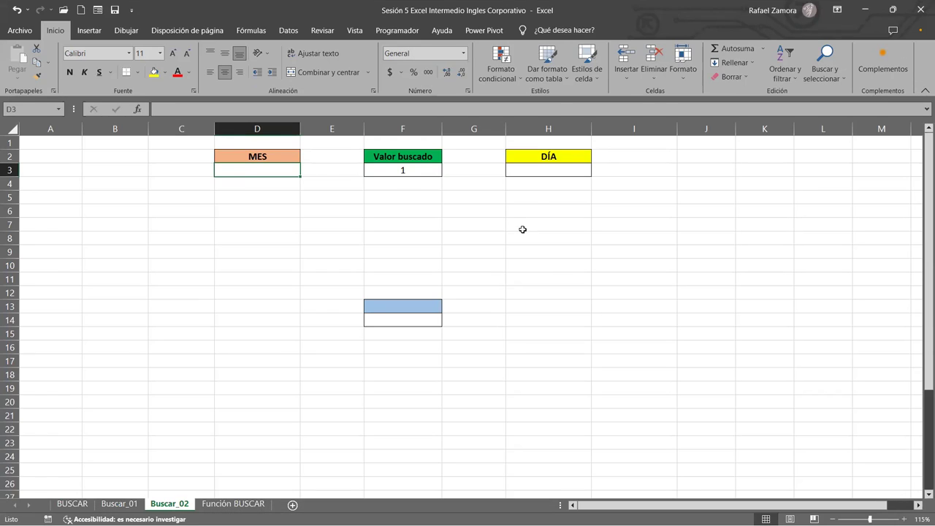
{"action": "left_click", "coordinate": [542, 171]}
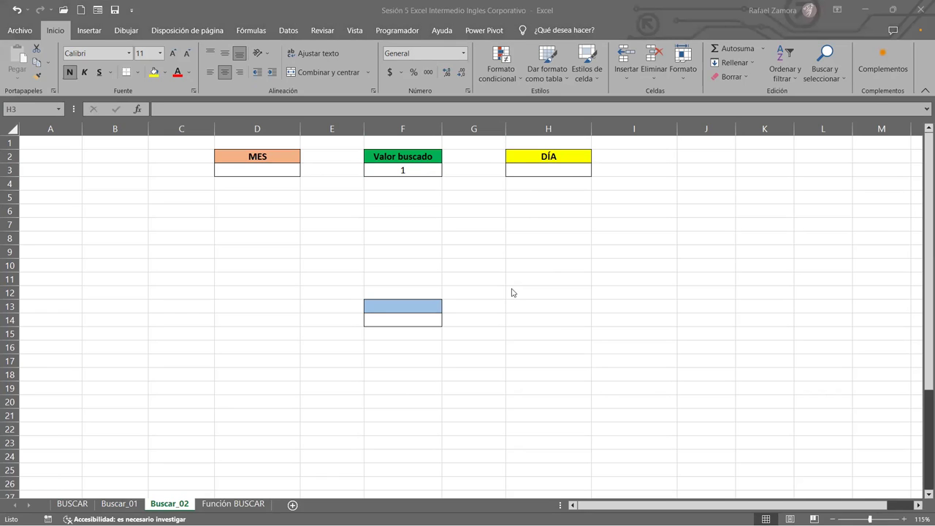
{"action": "left_click", "coordinate": [568, 173]}
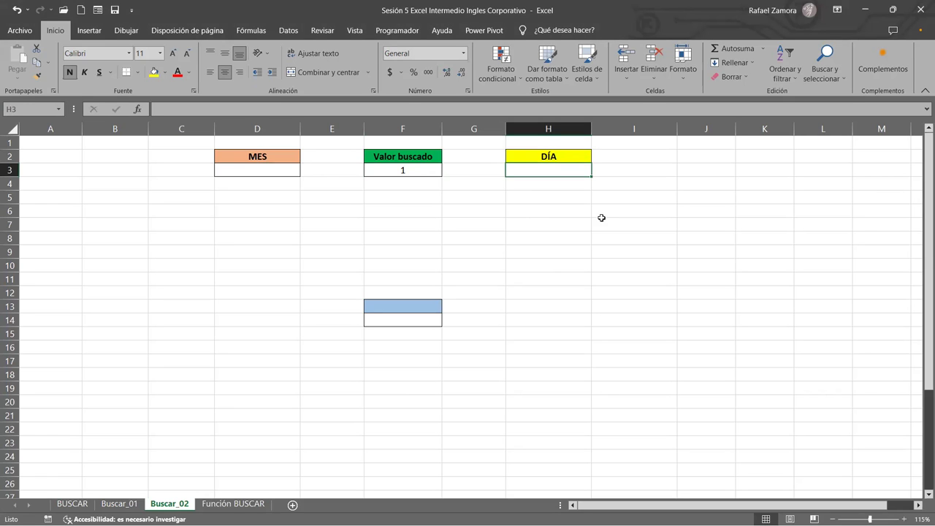
{"action": "type", "text": "="}
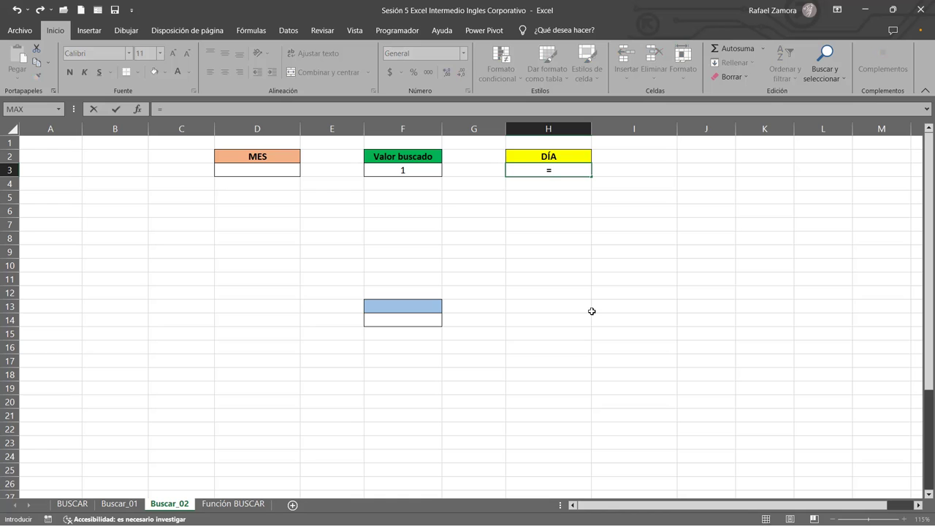
{"action": "type", "text": "busc"}
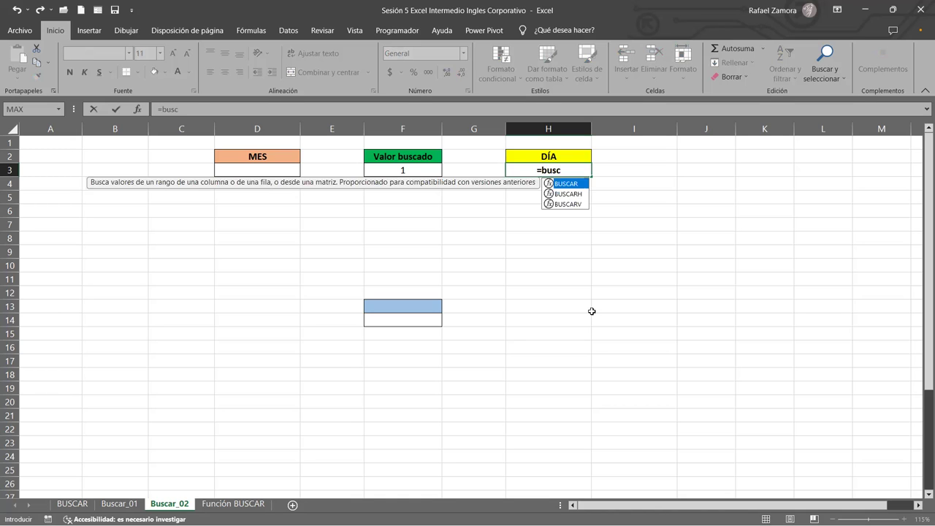
{"action": "key", "text": "Tab"}
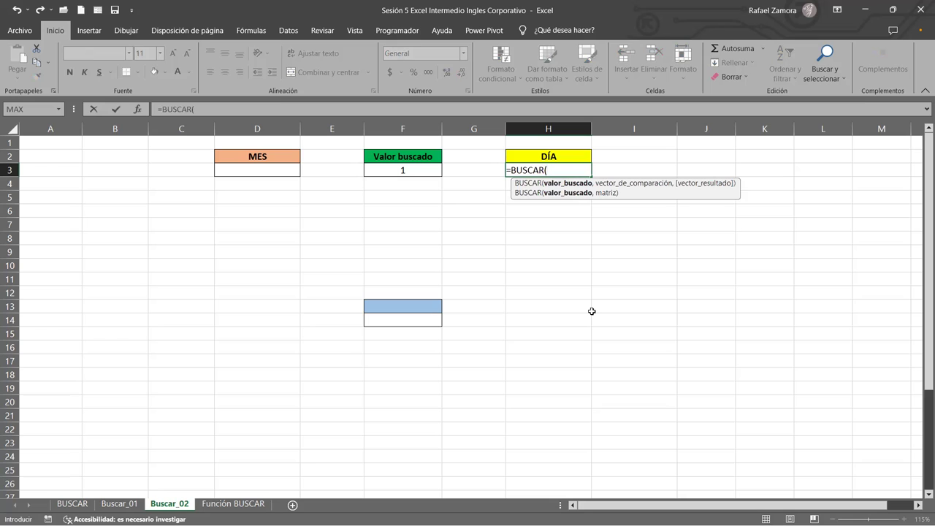
{"action": "left_click", "coordinate": [423, 165]}
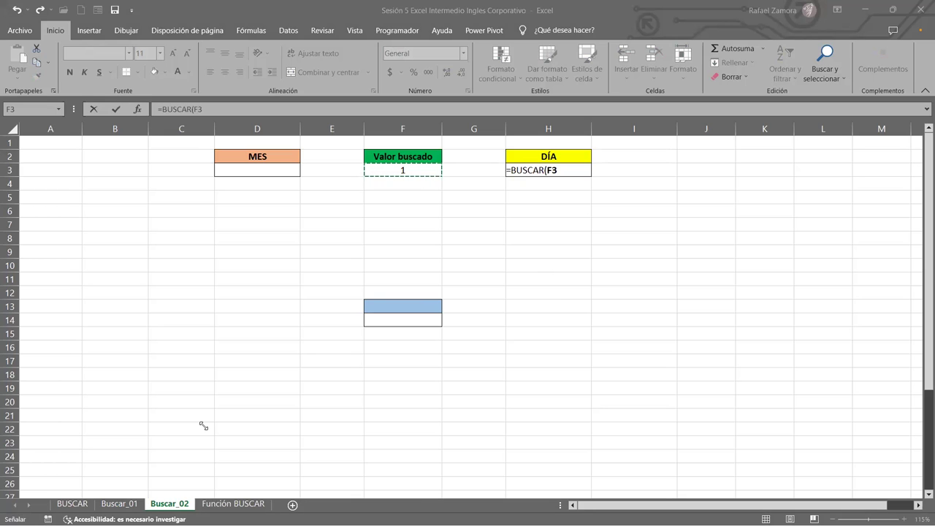
{"action": "left_click", "coordinate": [567, 168]}
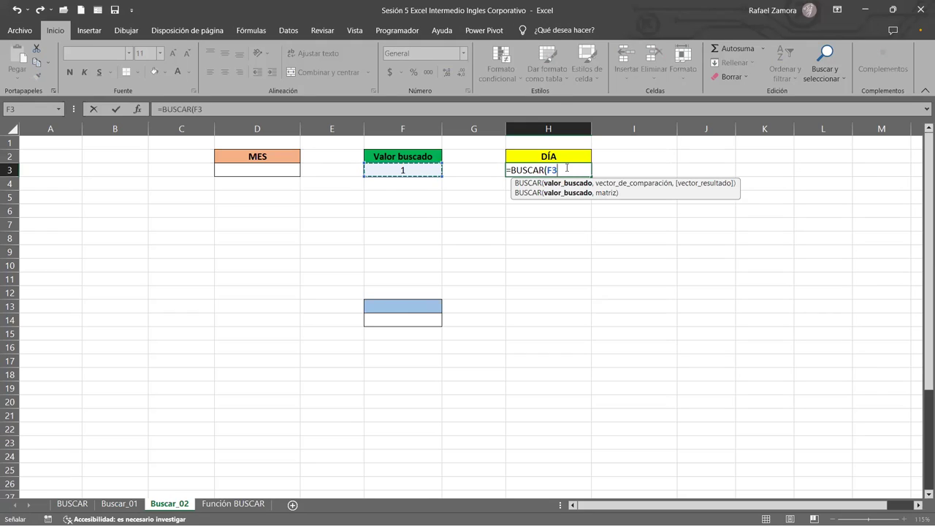
{"action": "type", "text": ","}
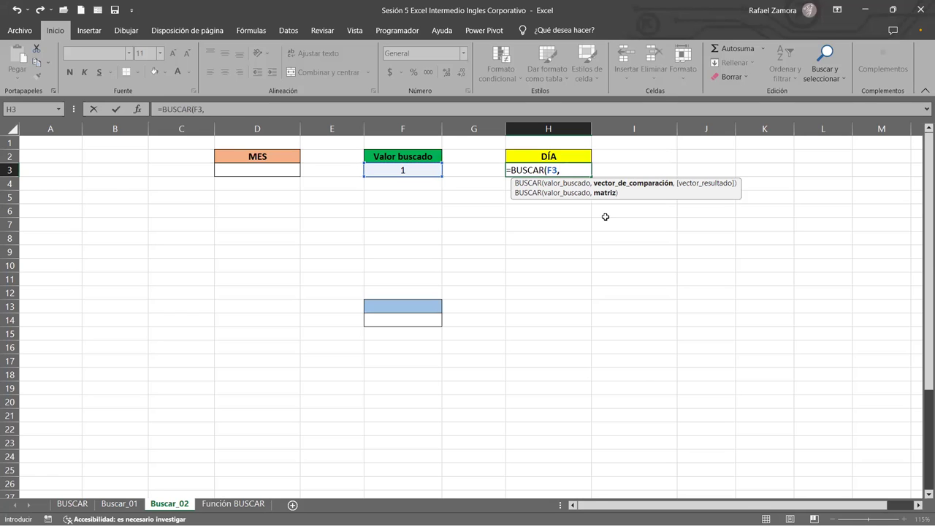
Open an array constant as the formula's second argument and list 1,2,3,4,5,6,7 as its first row
{"action": "type", "text": "["}
{"action": "key", "text": "BackSpace"}
{"action": "type", "text": "{"}
{"action": "type", "text": "1,2,3,4,5,6,7"}
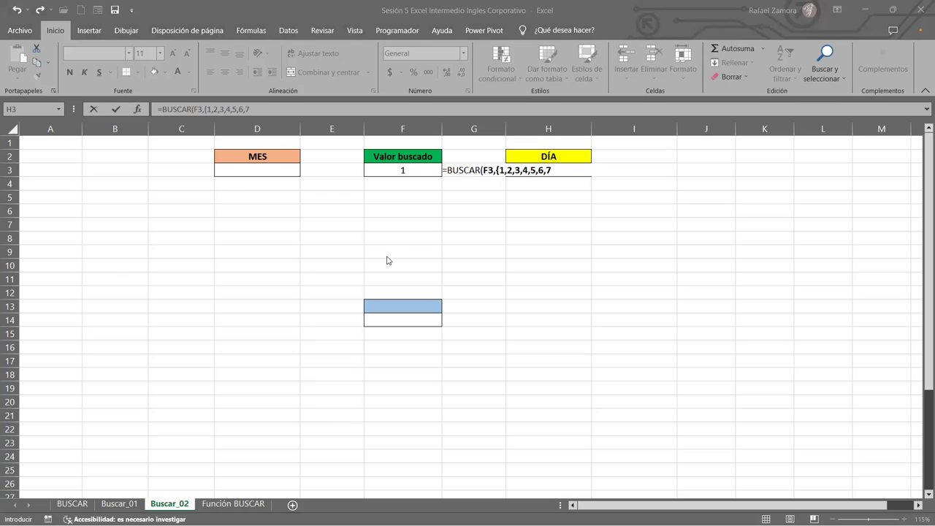
Clear the stray characters from the formula and start the array's second row with a semicolon and an opening quotation mark
{"action": "left_click", "coordinate": [562, 167]}
{"action": "type", "text": "¨Ñ[{"}
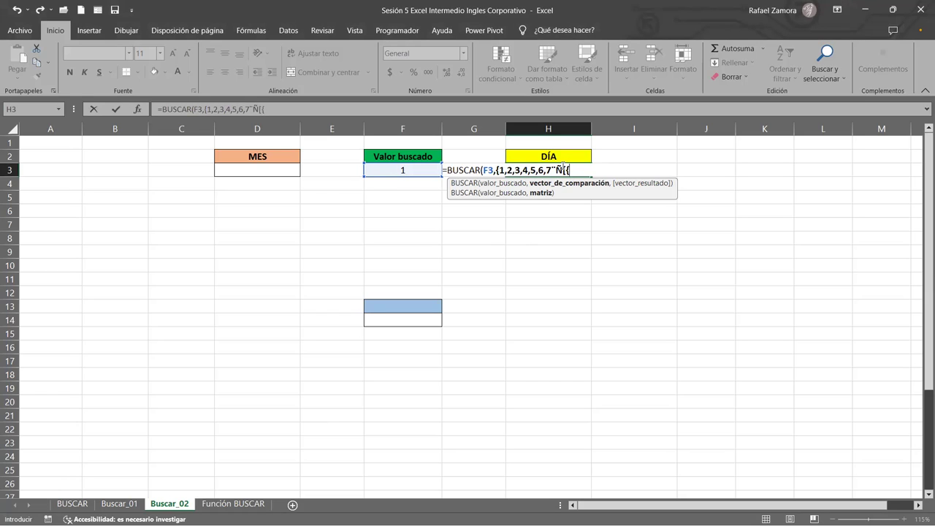
{"action": "key", "text": "BackSpace"}
{"action": "key", "text": "BackSpace"}
{"action": "key", "text": "BackSpace"}
{"action": "left_click", "coordinate": [496, 171]}
{"action": "left_click", "coordinate": [495, 171]}
{"action": "key", "text": "Right"}
{"action": "type", "text": "Ñ"}
{"action": "key", "text": "BackSpace"}
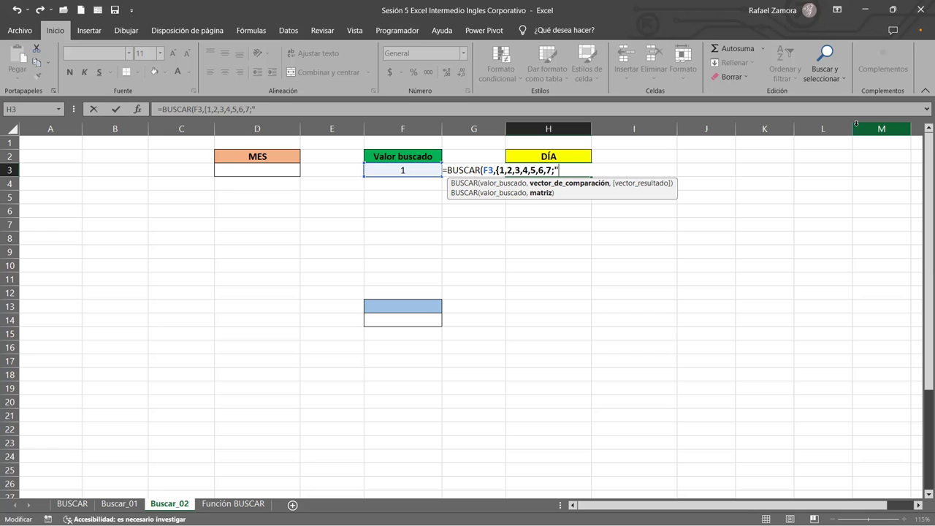
Fill the array's second row with "Lun","Mar","Mie","Jue","Vie","Sab","Dom", then close and confirm the BUSCAR formula
{"action": "type", "text": "Lun\",\"Mar\",\"Mie\",\"Ju"}
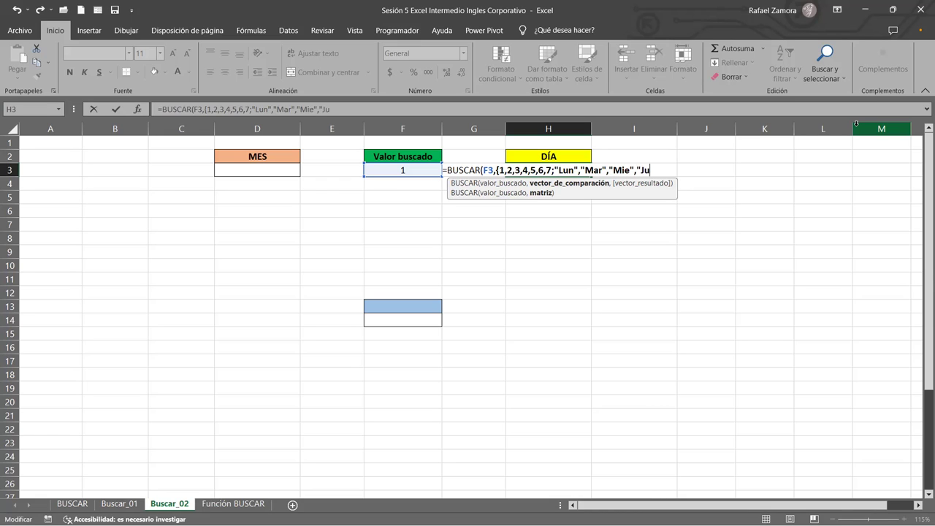
{"action": "type", "text": "e\""}
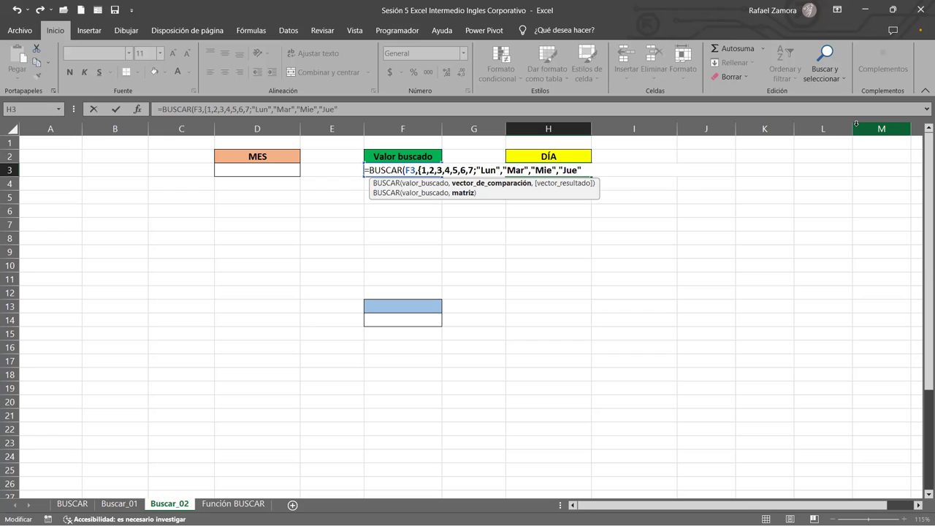
{"action": "type", "text": ",\"Vie\",\"Sab\",\"Dom"}
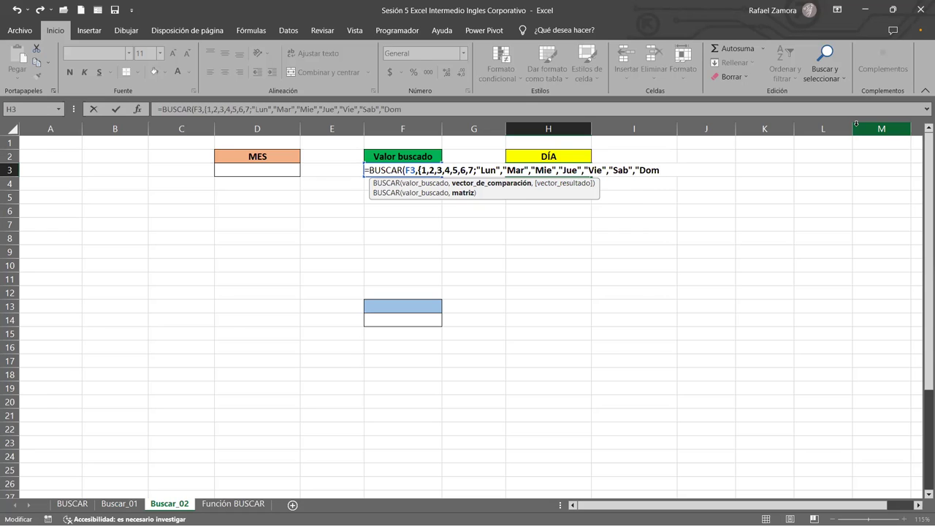
{"action": "type", "text": "\""}
{"action": "type", "text": ")"}
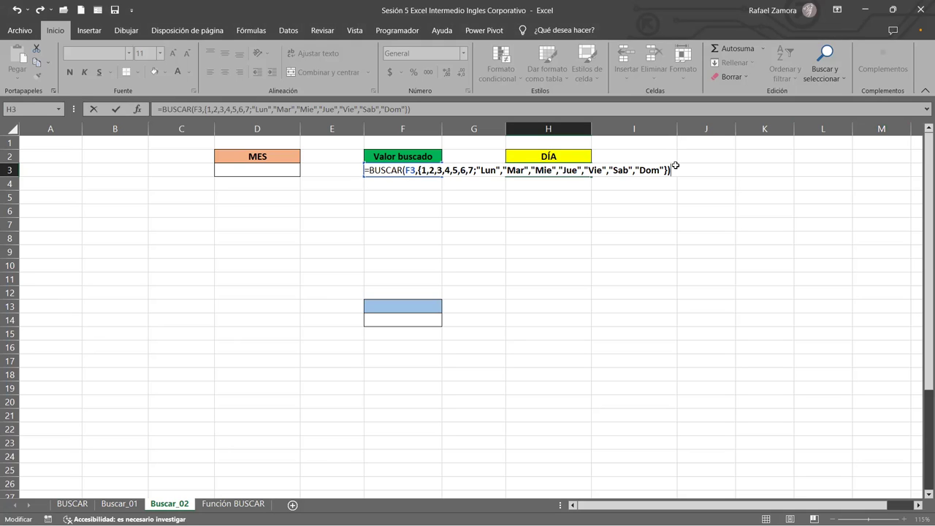
{"action": "key", "text": "Return"}
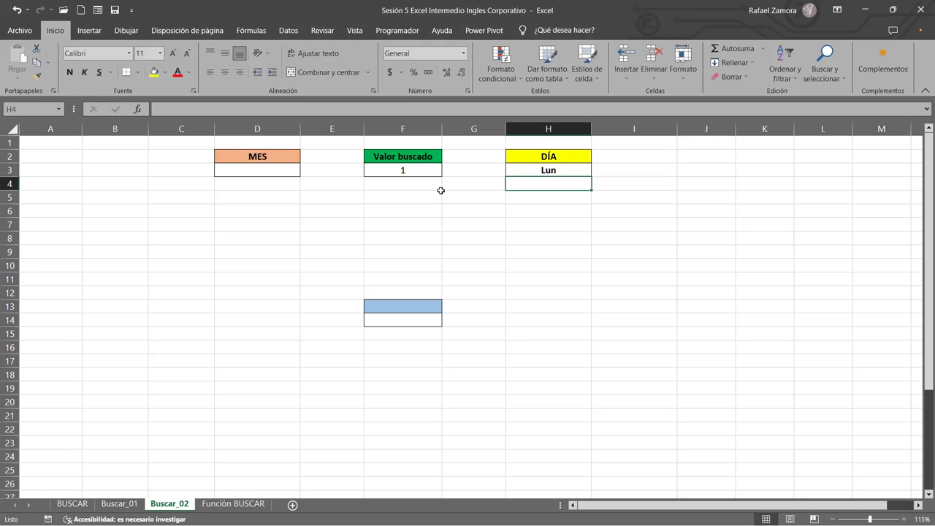
Test the day lookup by entering 2, 3, 4, 5, 6 and 7 one after another in F3
{"action": "left_click", "coordinate": [403, 169]}
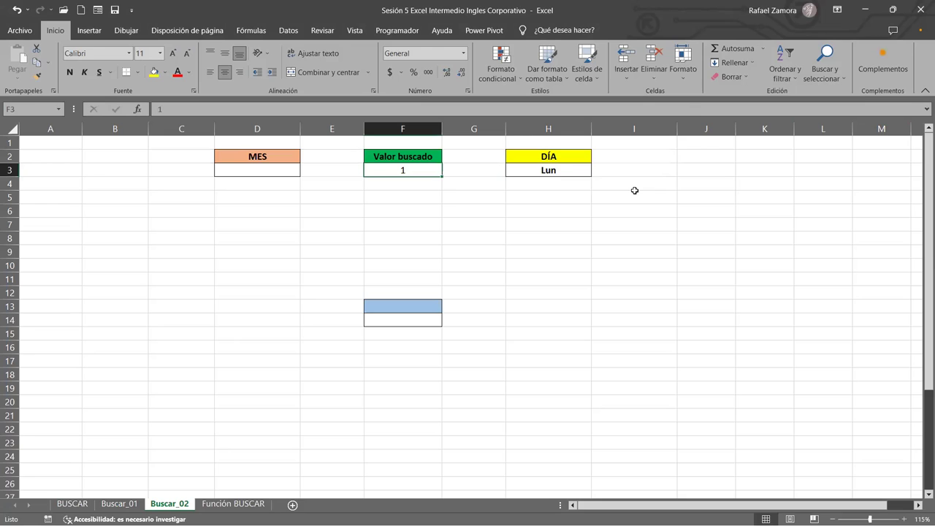
{"action": "type", "text": "2"}
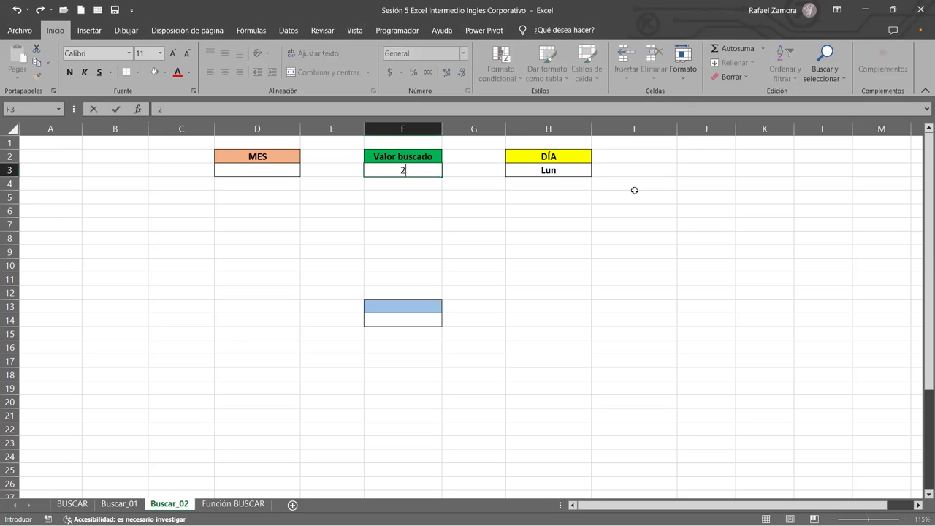
{"action": "key", "text": "ctrl+Return"}
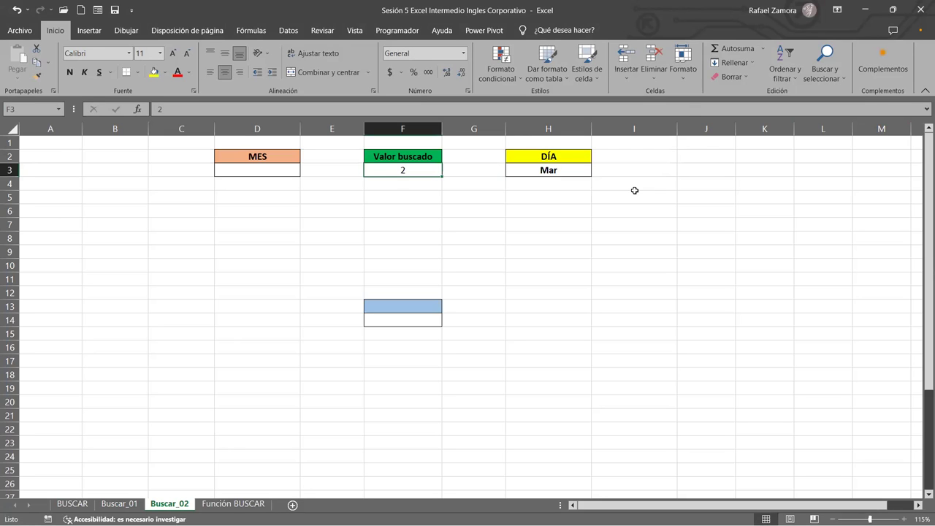
{"action": "type", "text": "3"}
{"action": "key", "text": "ctrl+Return"}
{"action": "type", "text": "4"}
{"action": "key", "text": "ctrl+Return"}
{"action": "type", "text": "5"}
{"action": "key", "text": "ctrl+Return"}
{"action": "type", "text": "6"}
{"action": "key", "text": "ctrl+Return"}
{"action": "type", "text": "7"}
{"action": "key", "text": "Return"}
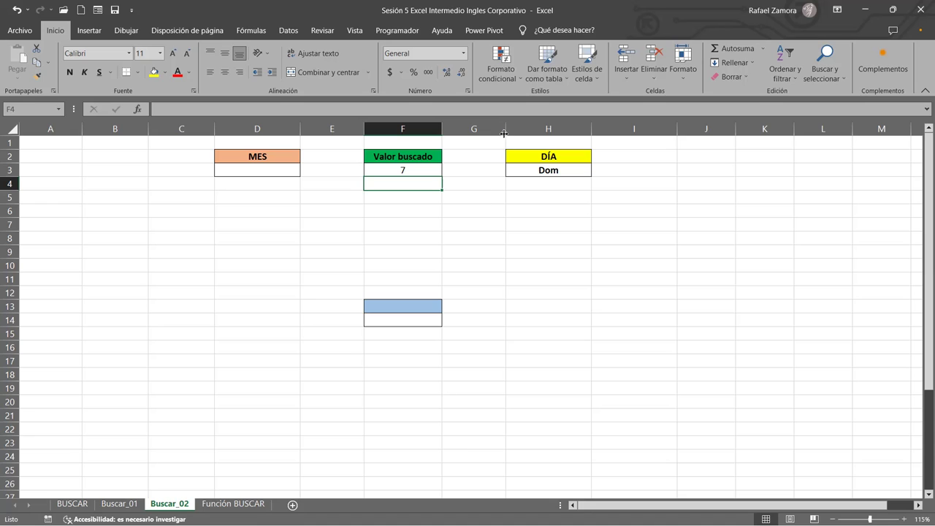
Inspect the formula in H3 and display it as text in D6 with =FORMULATEXTO(H3)
{"action": "left_click", "coordinate": [536, 170]}
{"action": "double_click", "coordinate": [536, 170]}
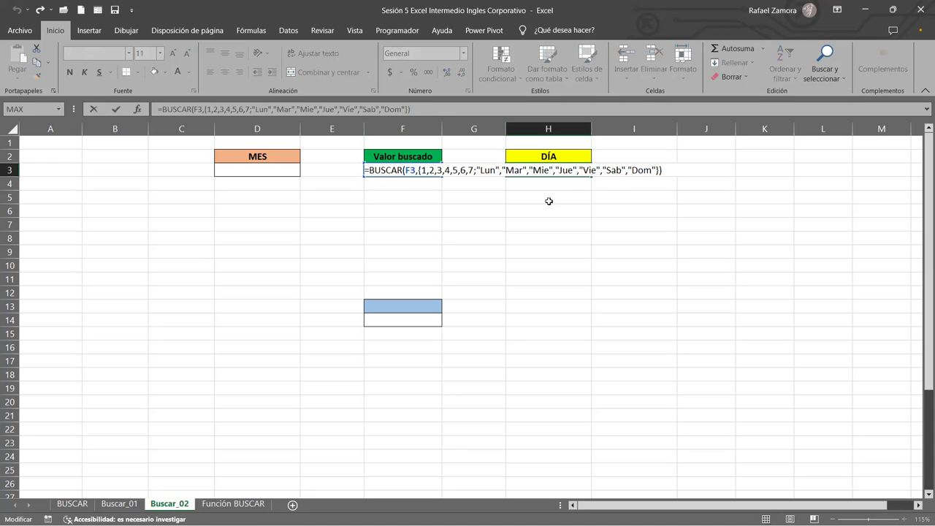
{"action": "key", "text": "Escape"}
{"action": "left_click", "coordinate": [249, 211]}
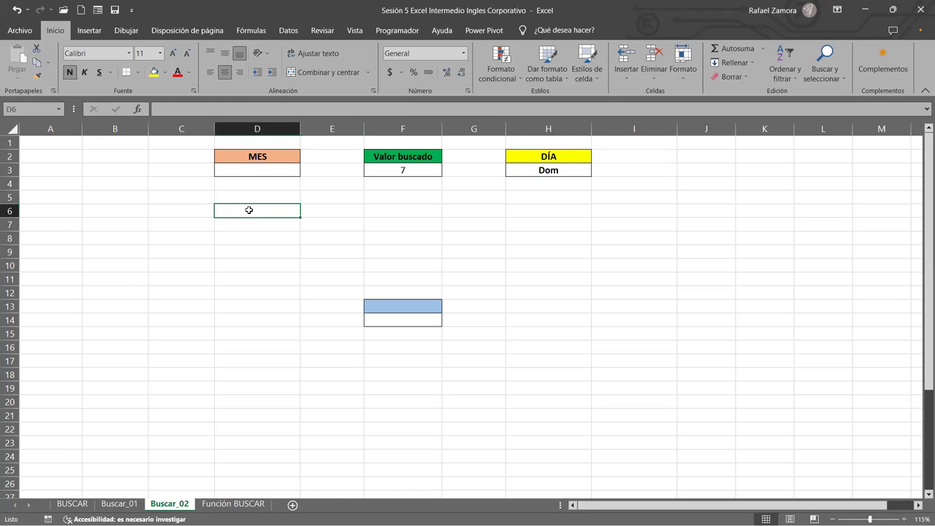
{"action": "type", "text": "="}
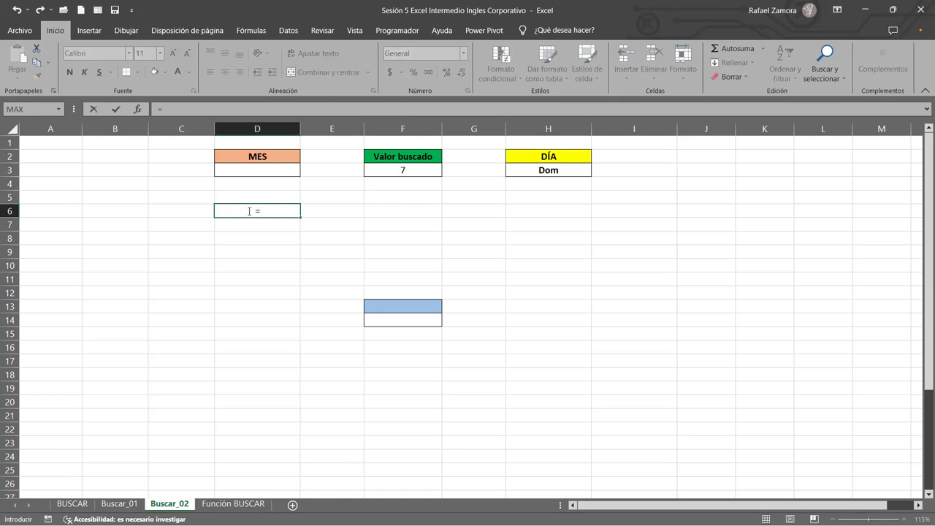
{"action": "type", "text": "FORMULATEXTO("}
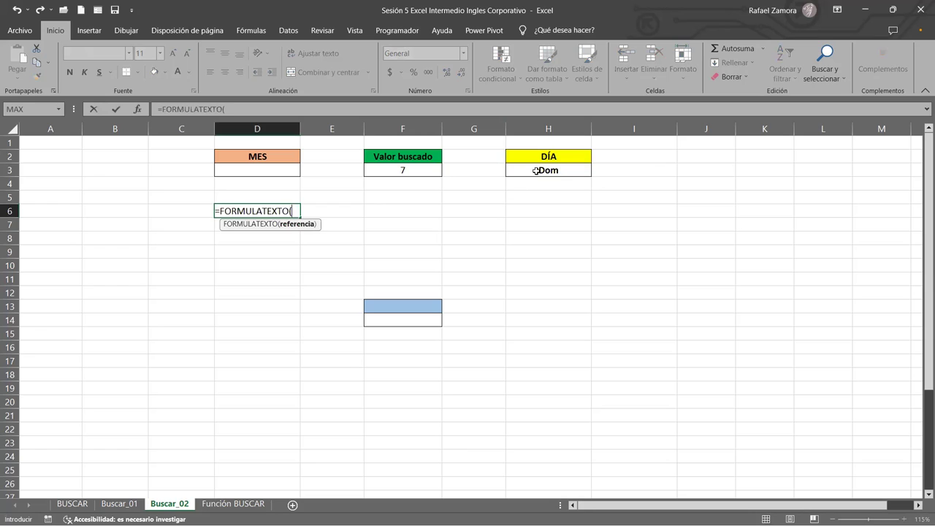
{"action": "left_click", "coordinate": [535, 170]}
{"action": "key", "text": "Return"}
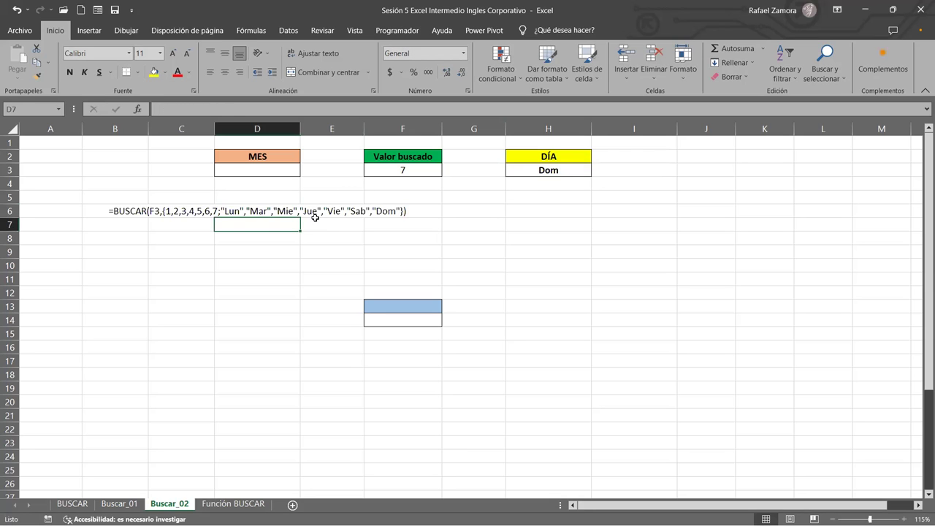
Turn off centre alignment for the formula text in D6 and enlarge its font by one size
{"action": "left_click", "coordinate": [255, 211]}
{"action": "left_click", "coordinate": [224, 71]}
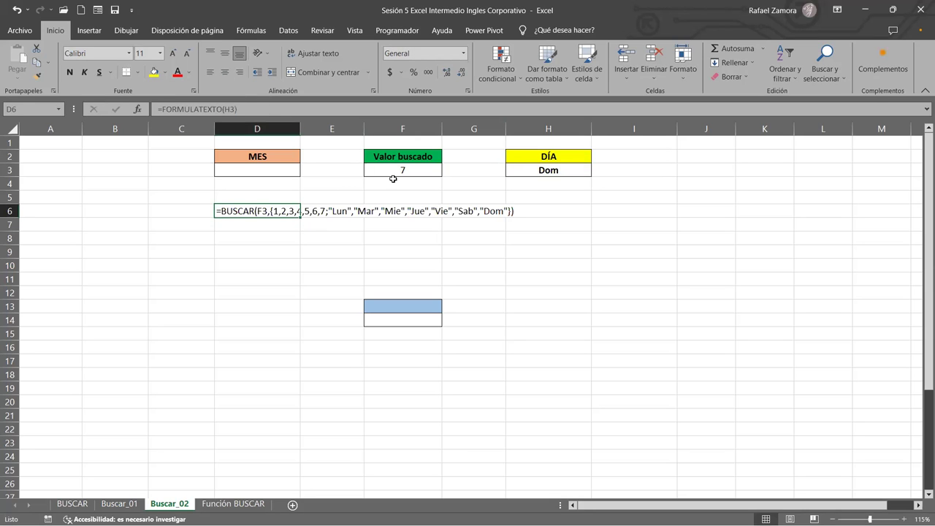
{"action": "left_click", "coordinate": [174, 53]}
{"action": "left_click", "coordinate": [26, 11]}
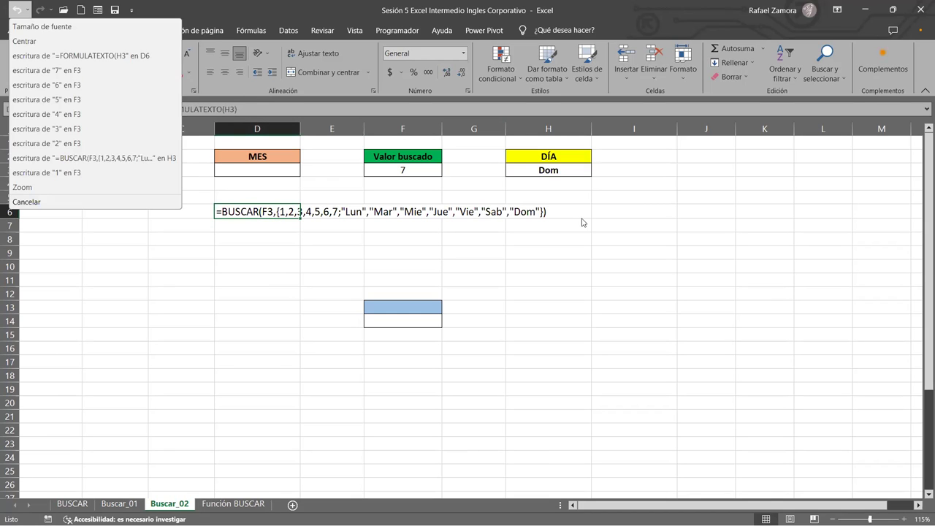
{"action": "left_click", "coordinate": [608, 264]}
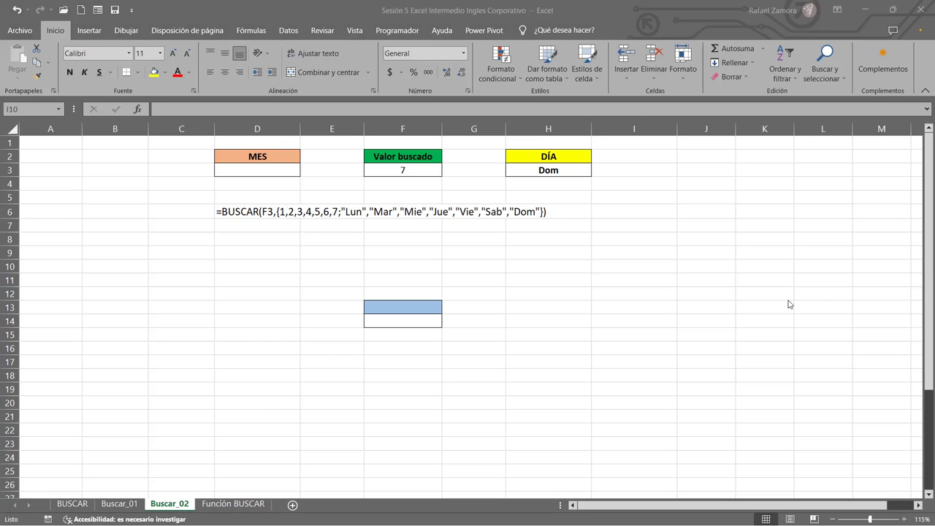
Enter a test string of special keyboard characters in G16, including ñÑ, brackets, punctuation marks and closing braces
{"action": "left_click", "coordinate": [500, 351]}
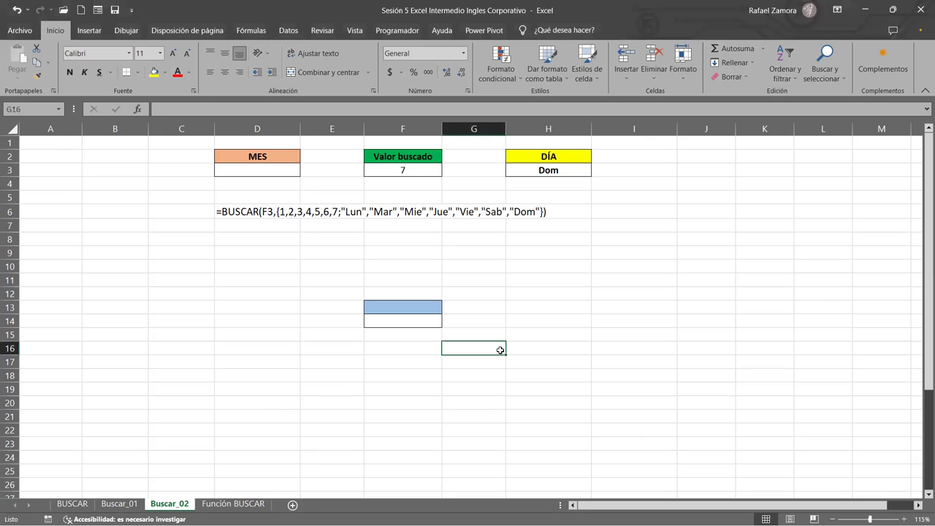
{"action": "type", "text": "ñ"}
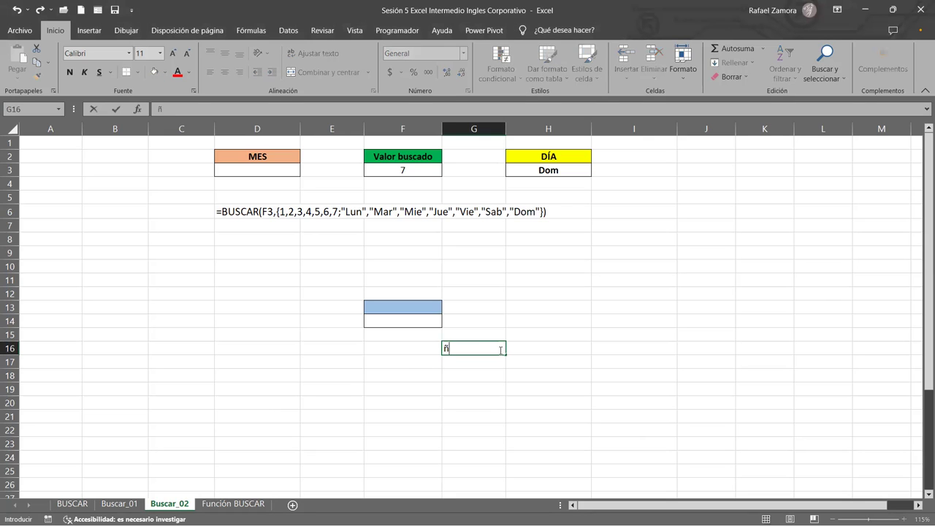
{"action": "key", "text": "BackSpace"}
{"action": "type", "text": "ñ"}
{"action": "type", "text": "Ñ[{"}
{"action": "type", "text": "-"}
{"action": "type", "text": "_"}
{"action": "type", "text": ":"}
{"action": "type", "text": "*+"}
{"action": "type", "text": "¨:"}
{"action": "type", "text": ";;"}
{"action": "type", "text": ":"}
{"action": "type", "text": "/("}
{"action": "type", "text": ")"}
{"action": "type", "text": "=?"}
{"action": "type", "text": "¡"}
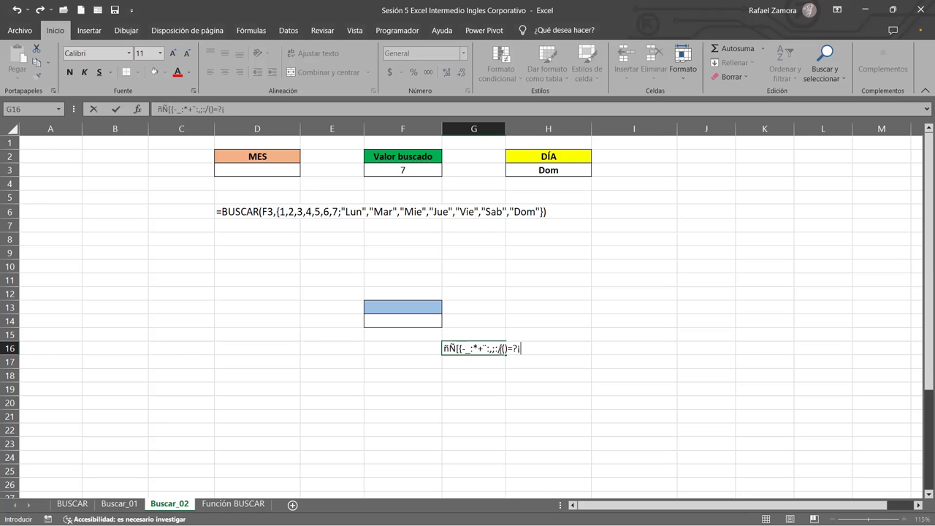
{"action": "type", "text": "¿+´}}}}}}}}}}"}
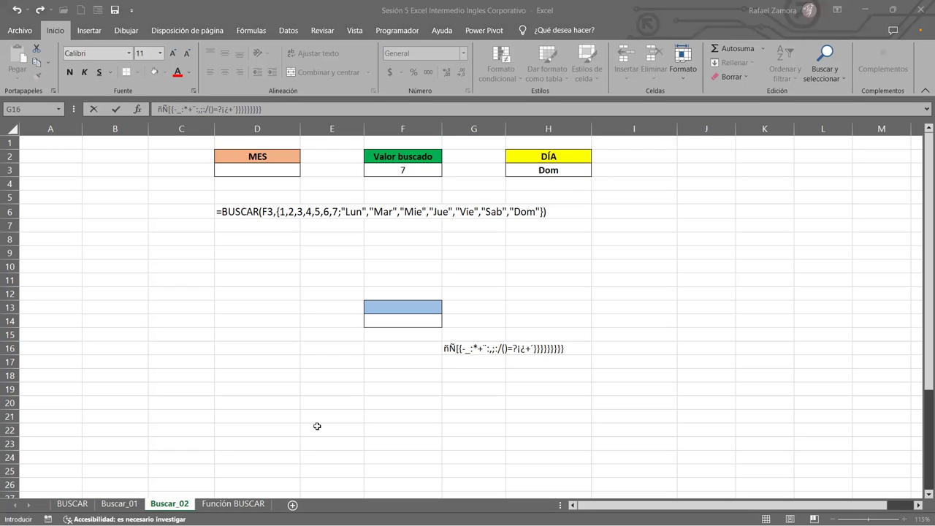
{"action": "key", "text": "alt+Tab"}
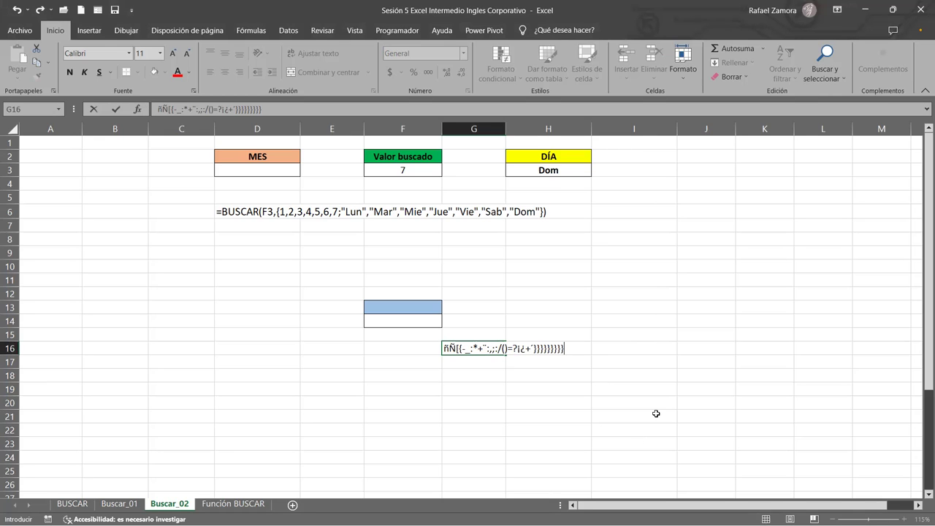
{"action": "key", "text": "alt+Tab"}
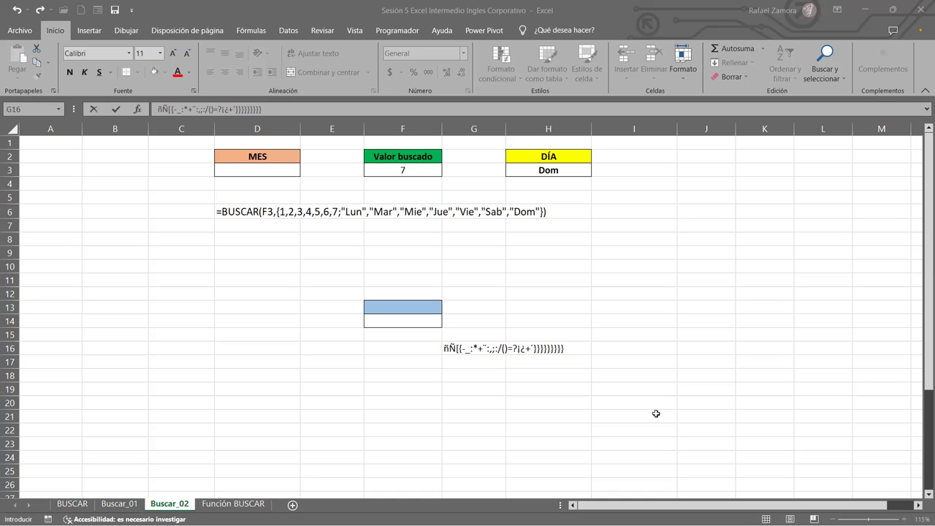
Enter a closing brace } in H12 and an opening brace { in H11
{"action": "left_click", "coordinate": [545, 292]}
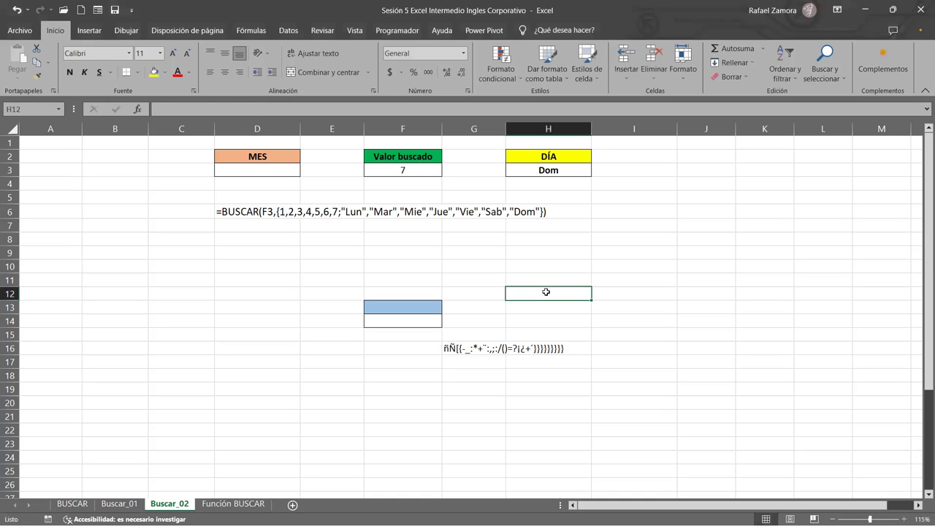
{"action": "type", "text": "}"}
{"action": "key", "text": "Return"}
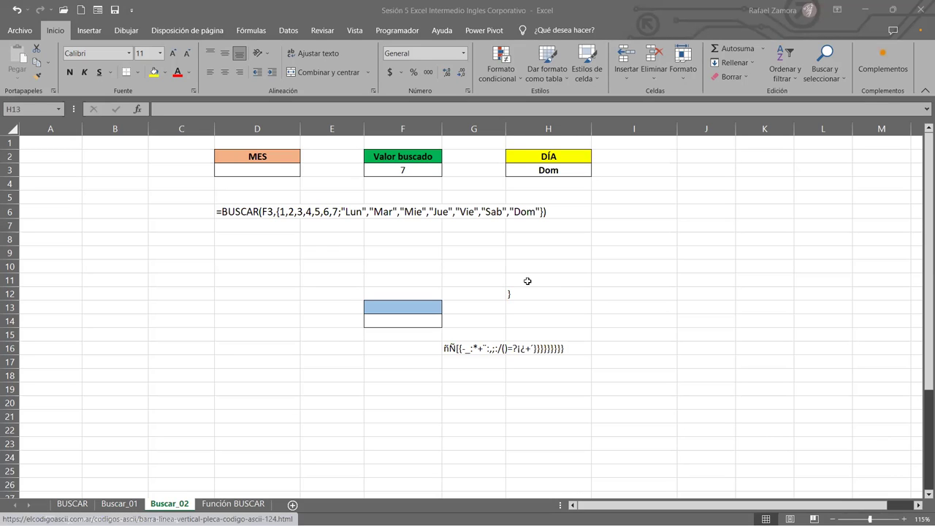
{"action": "left_click", "coordinate": [528, 281]}
{"action": "type", "text": "{"}
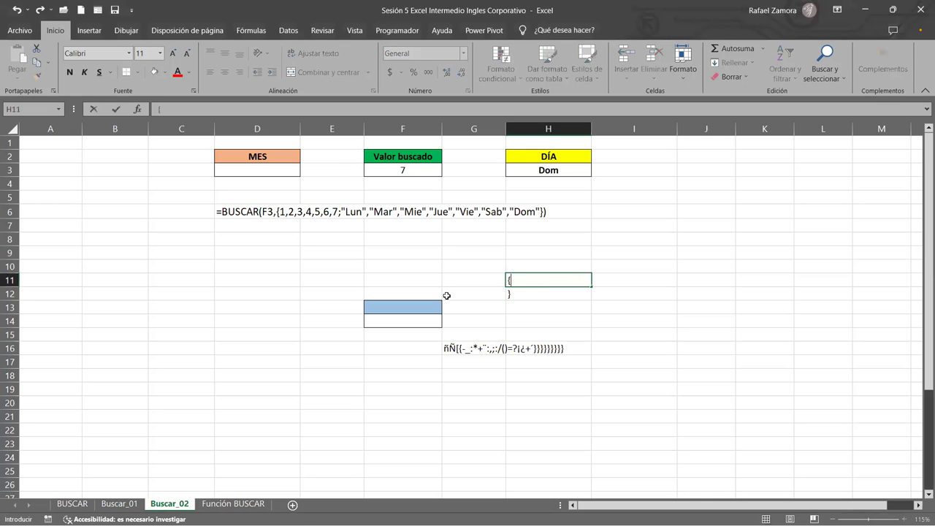
Label the braces with their codes, Alt 123 in G11 and Alt 125 in G12, and clear the test characters from G15:G17
{"action": "left_click", "coordinate": [474, 279]}
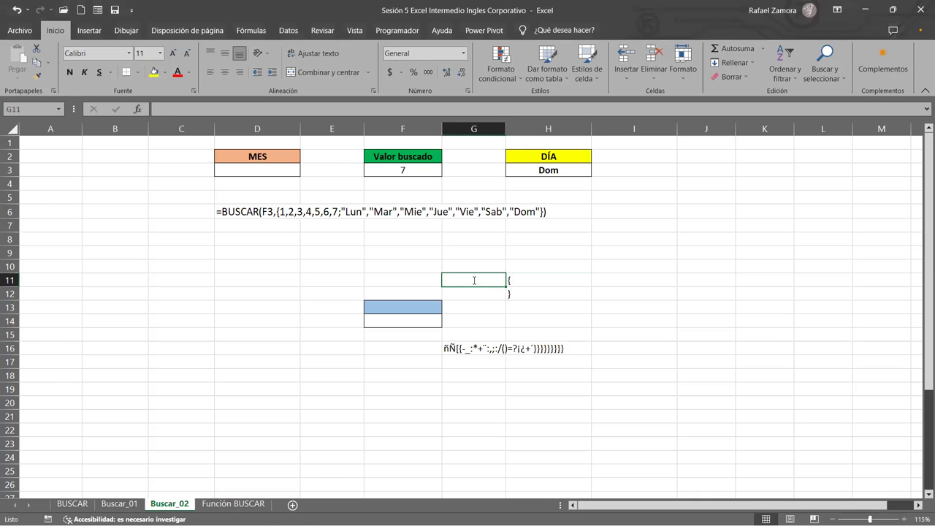
{"action": "type", "text": "Alt 123"}
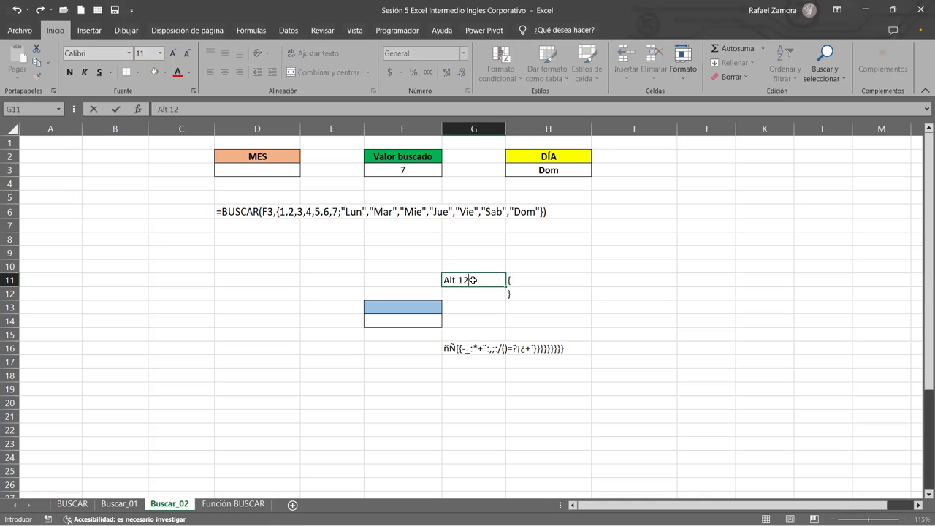
{"action": "key", "text": "Return"}
{"action": "type", "text": "Alt "}
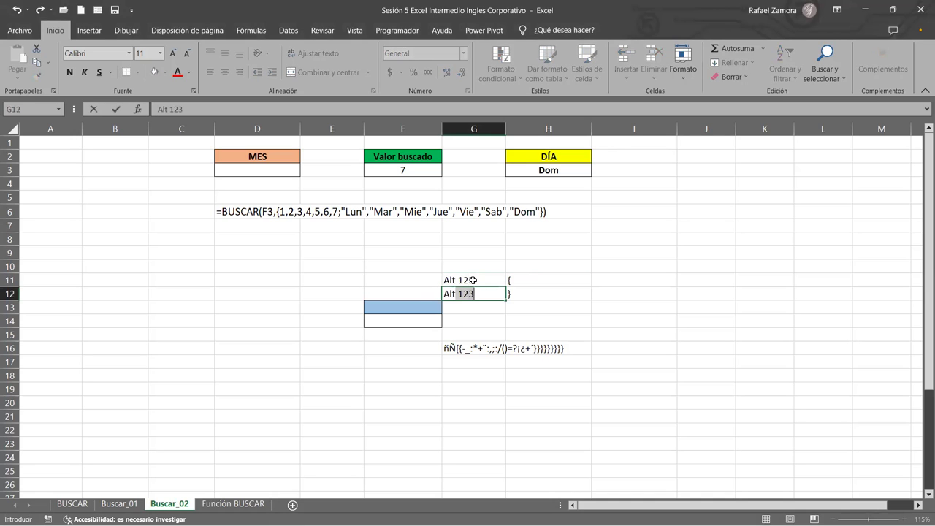
{"action": "type", "text": "125"}
{"action": "key", "text": "Return"}
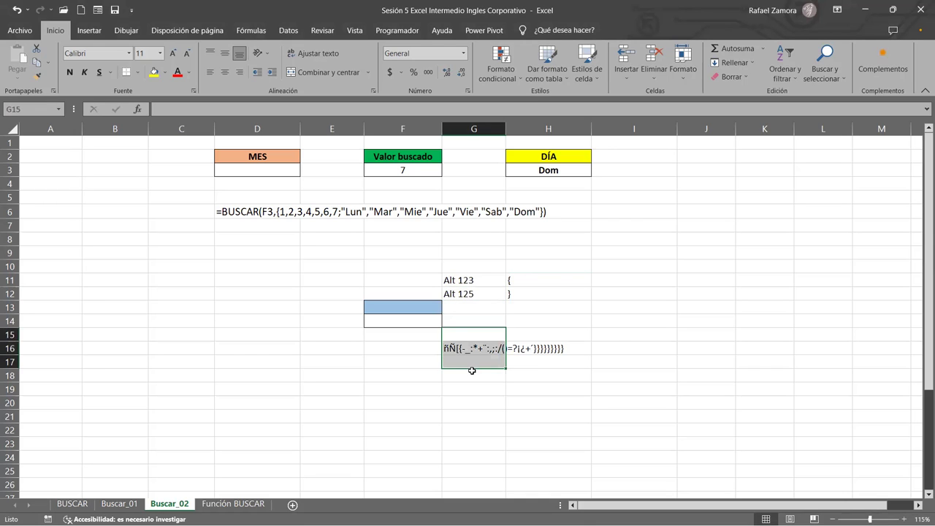
{"action": "key", "text": "Delete"}
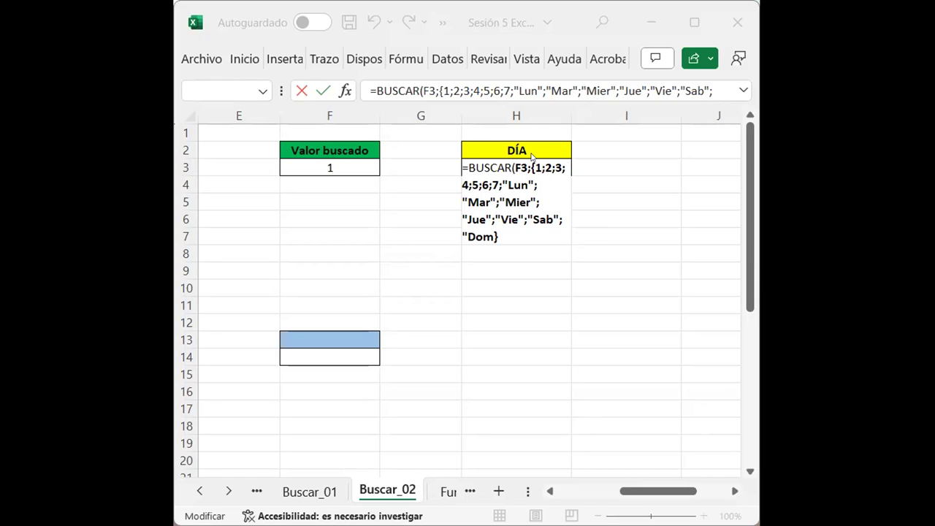
In the BUSCAR formula in H3, replace the semicolons between 1, 2, 3 and 4 with commas
{"action": "left_click", "coordinate": [470, 183]}
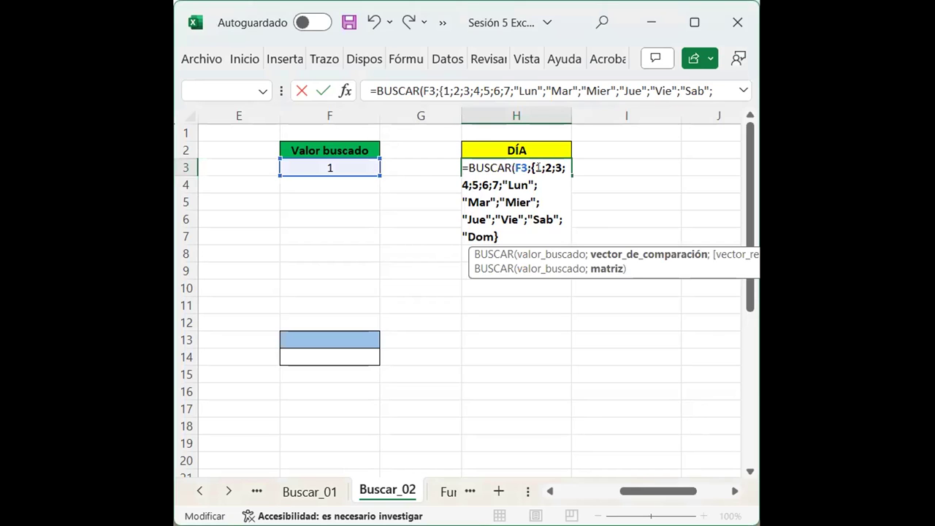
{"action": "key", "text": "BackSpace"}
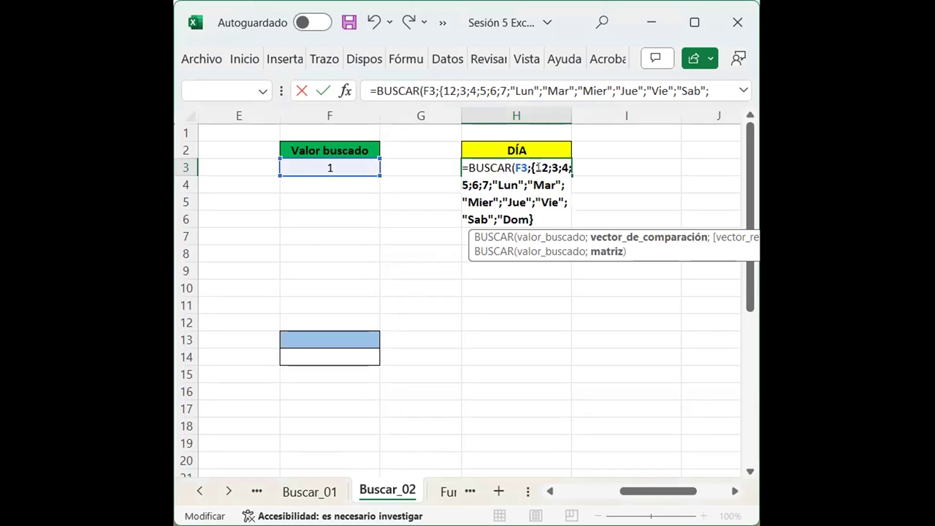
{"action": "type", "text": ","}
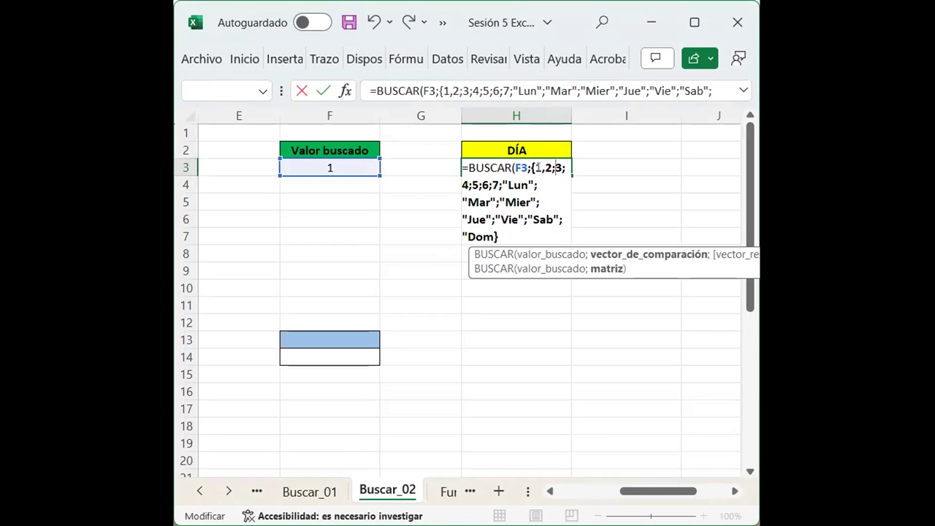
{"action": "key", "text": "BackSpace"}
{"action": "type", "text": ","}
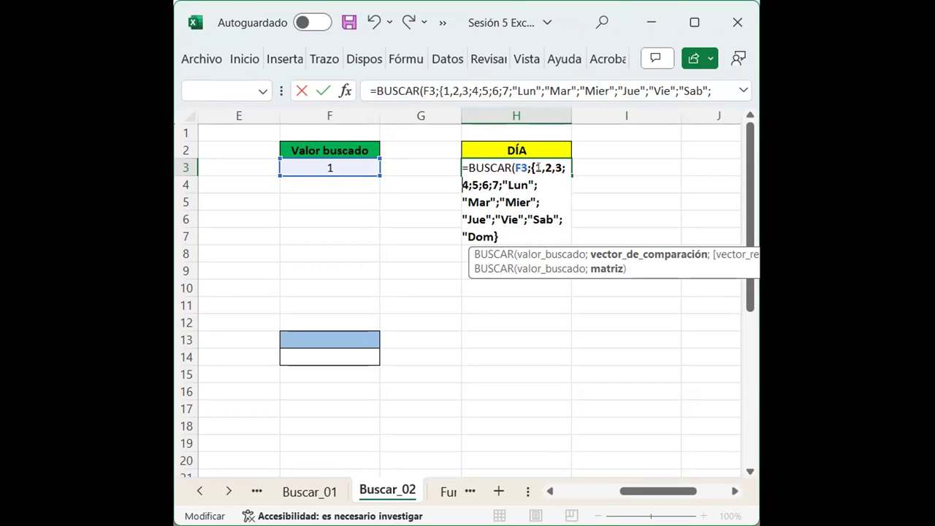
{"action": "key", "text": "BackSpace"}
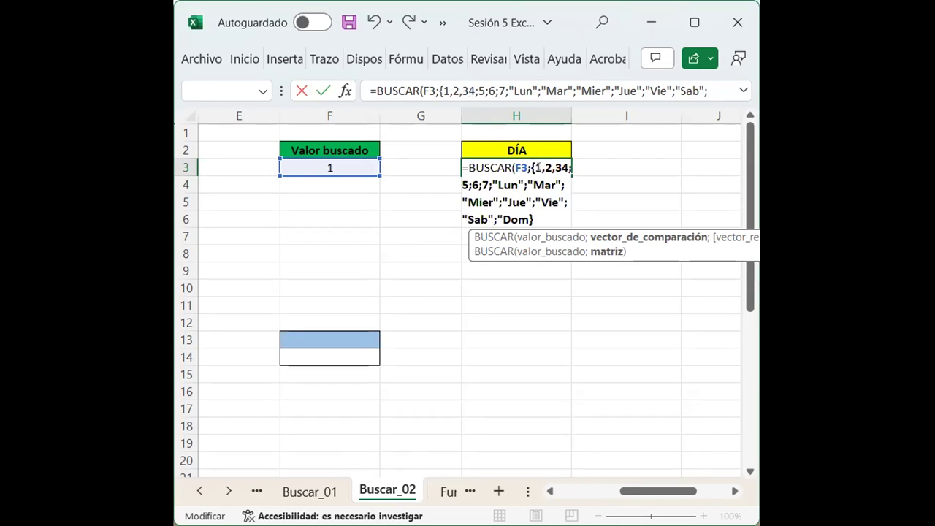
{"action": "type", "text": ","}
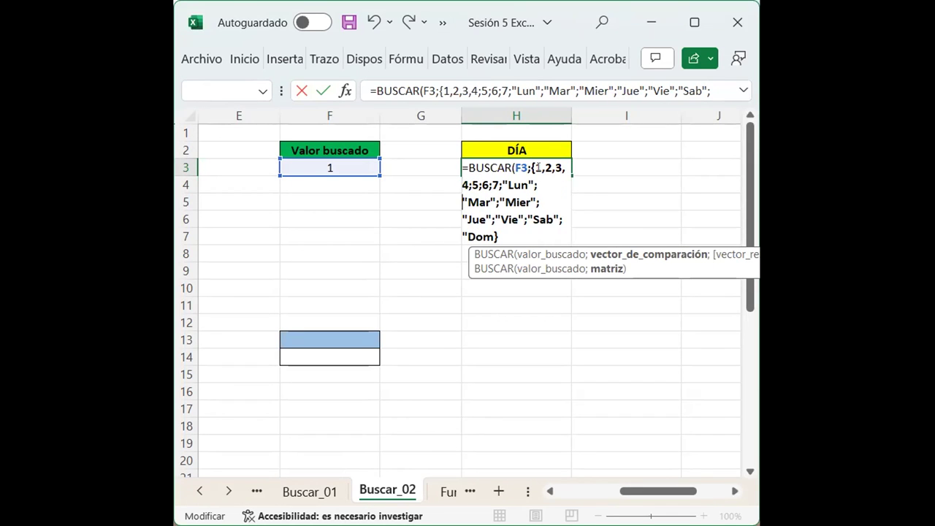
Replace the semicolons between 4, 5, 6 and 7 with commas and re-enter the semicolon separating 7 from "Lun"
{"action": "key", "text": "Left"}
{"action": "key", "text": "Left"}
{"action": "key", "text": "Left"}
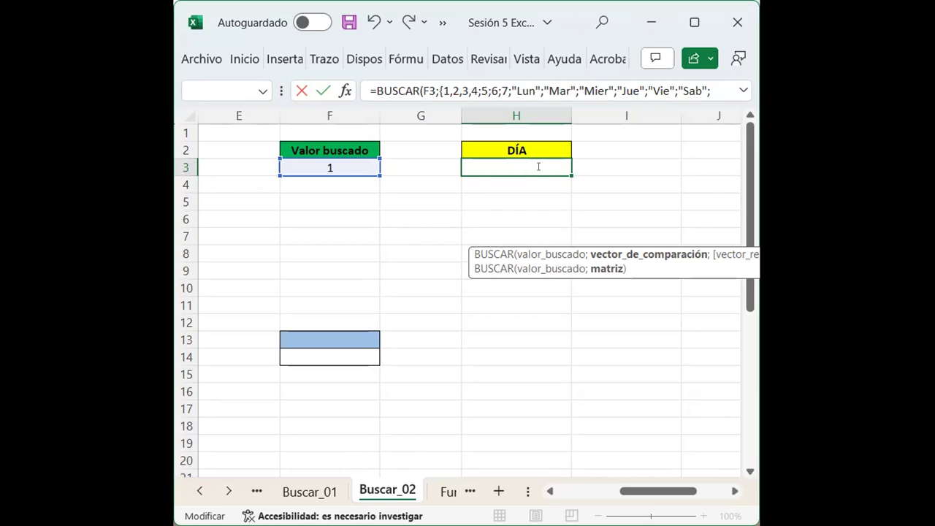
{"action": "key", "text": "BackSpace"}
{"action": "type", "text": ","}
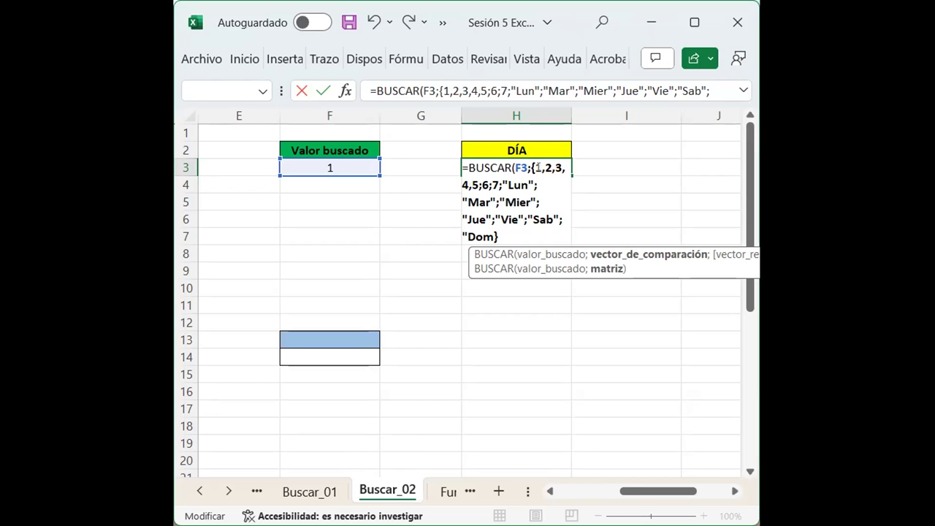
{"action": "key", "text": "BackSpace"}
{"action": "type", "text": ","}
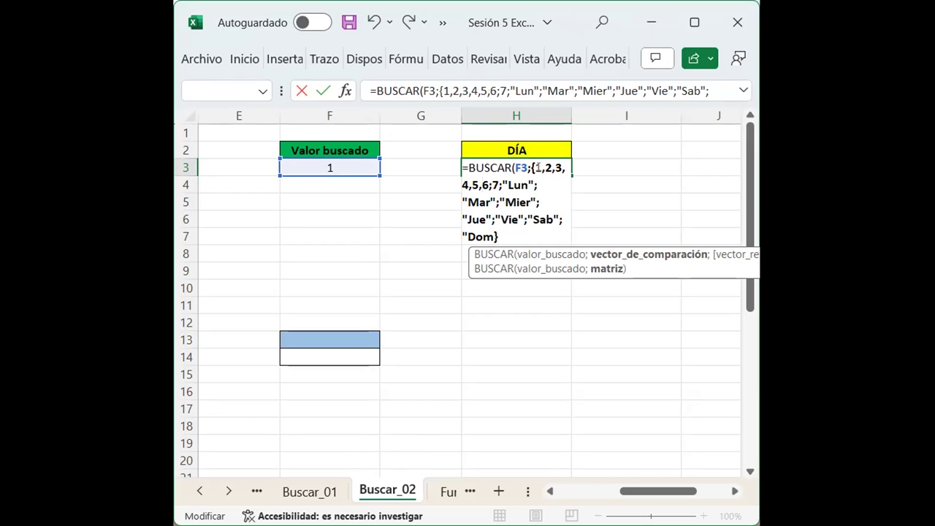
{"action": "key", "text": "Right"}
{"action": "key", "text": "Right"}
{"action": "key", "text": "BackSpace"}
{"action": "type", "text": ","}
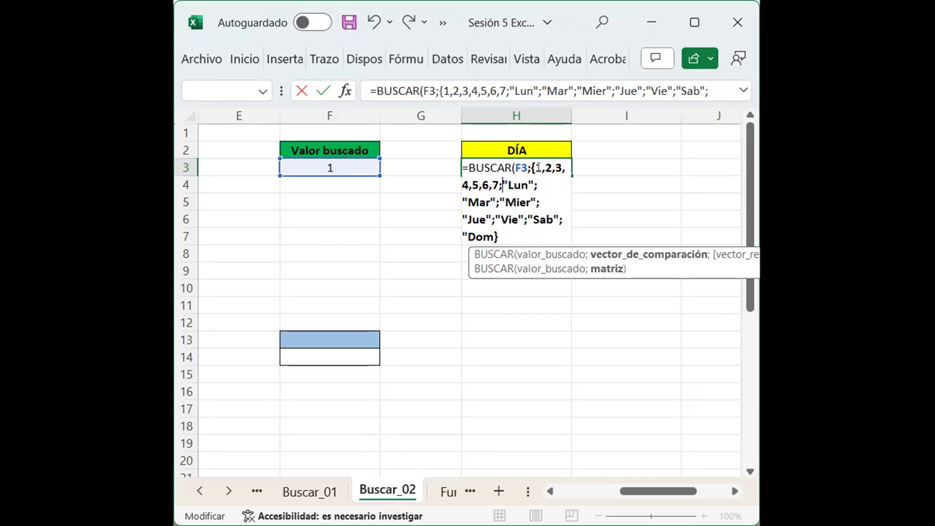
{"action": "key", "text": "BackSpace"}
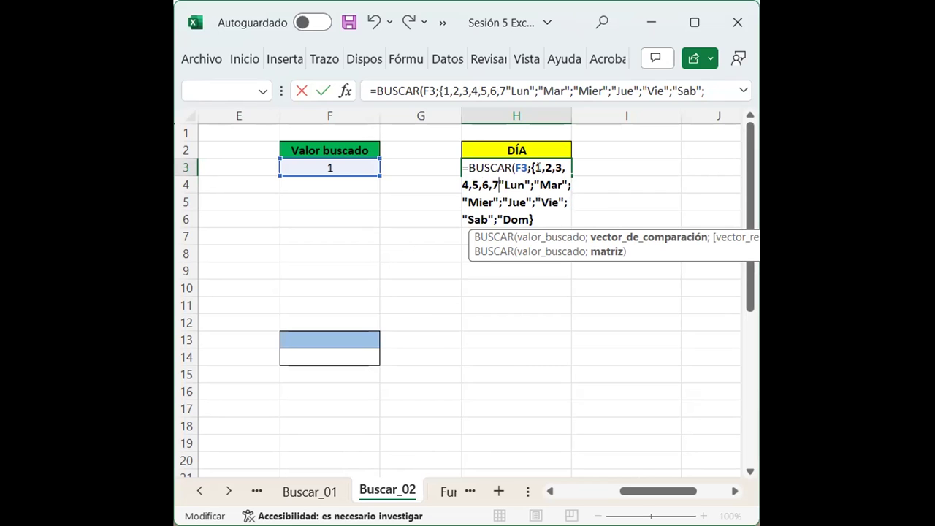
{"action": "type", "text": ";"}
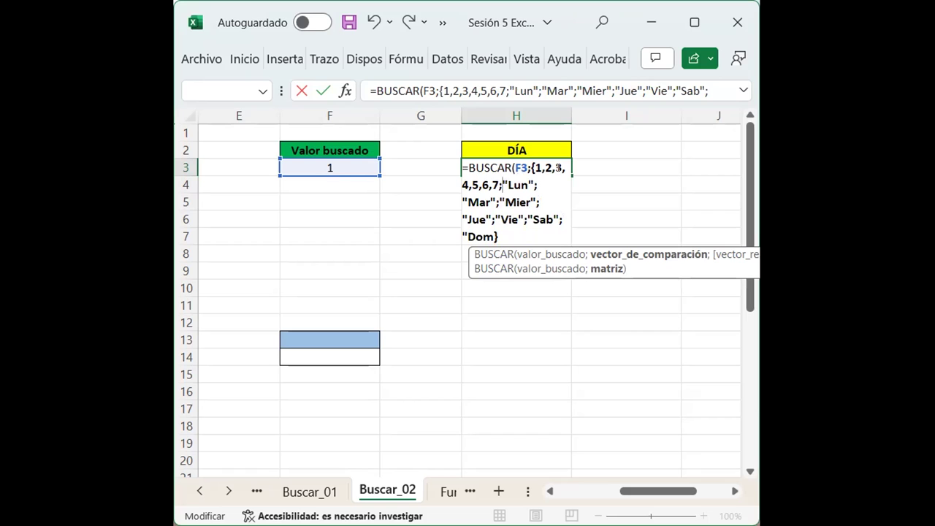
Replace the semicolons after "Lun" and "Mar" in the H3 array with commas
{"action": "left_click", "coordinate": [538, 180]}
{"action": "key", "text": "ctrl+shift+Right"}
{"action": "key", "text": "Left"}
{"action": "key", "text": "BackSpace"}
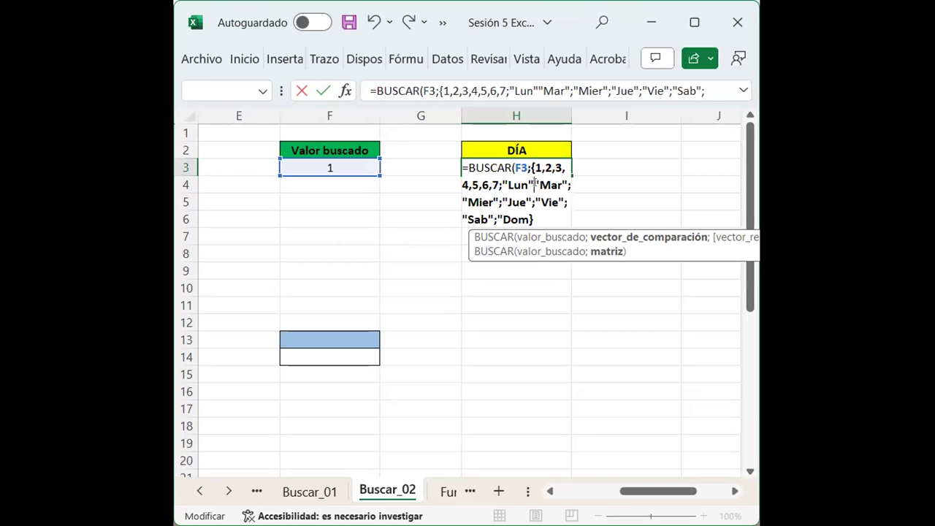
{"action": "type", "text": ","}
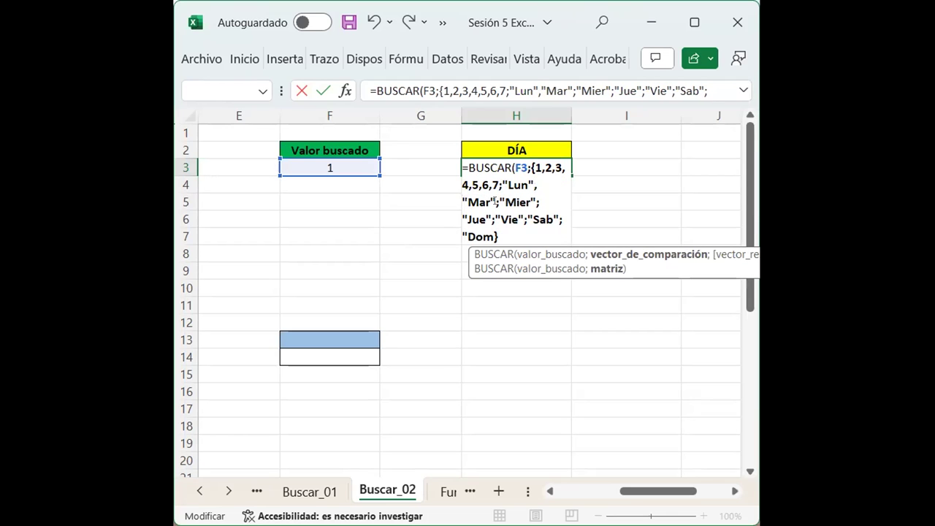
{"action": "left_click", "coordinate": [497, 203]}
{"action": "key", "text": "BackSpace"}
{"action": "type", "text": ","}
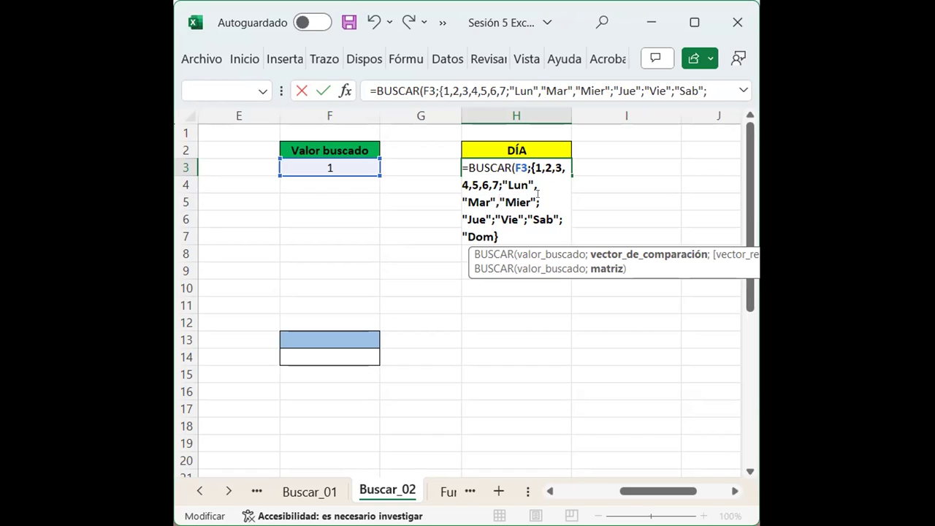
Replace the semicolons after "Mier" and "Jue" in the H3 array with commas
{"action": "left_click", "coordinate": [537, 194]}
{"action": "key", "text": "BackSpace"}
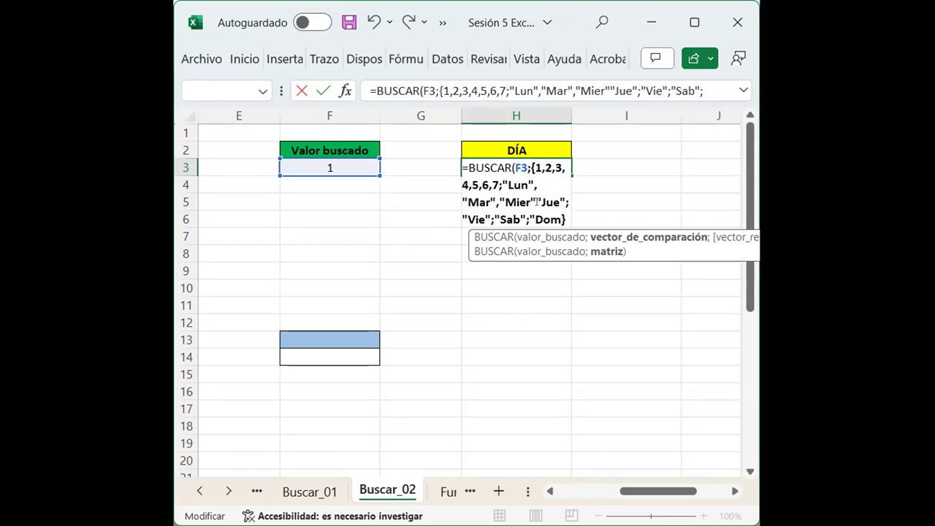
{"action": "type", "text": ","}
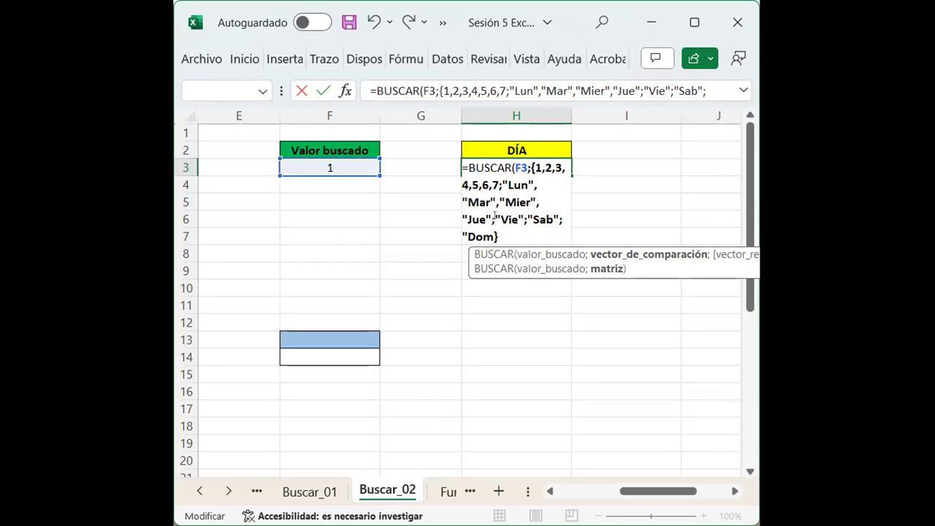
{"action": "left_click", "coordinate": [495, 217]}
{"action": "key", "text": "BackSpace"}
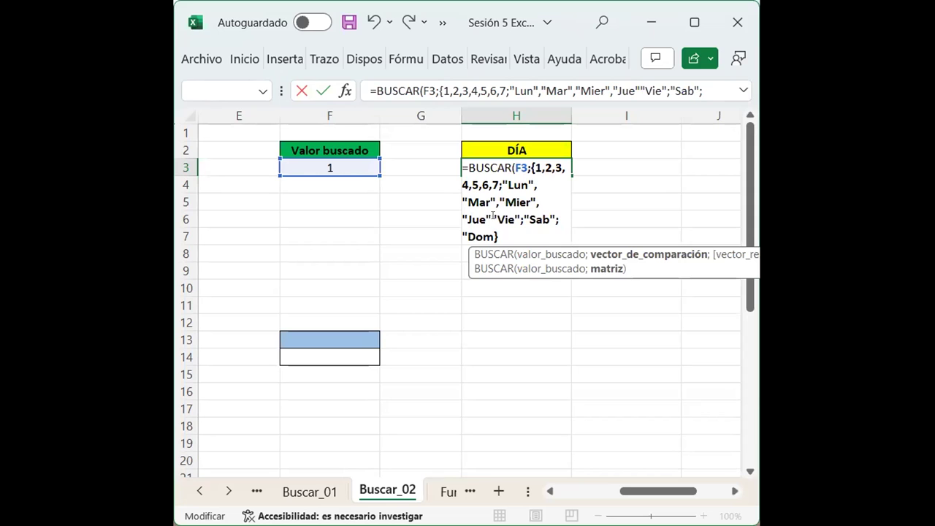
{"action": "type", "text": ","}
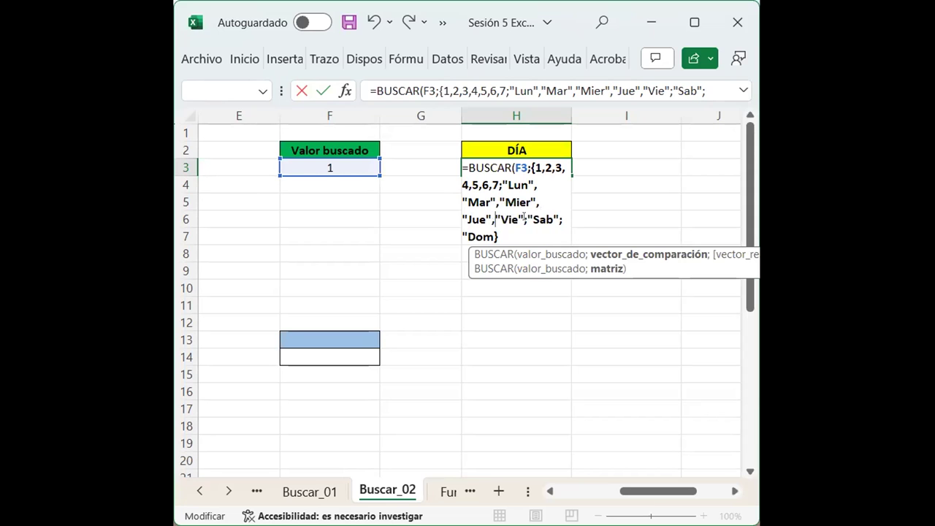
Replace the semicolons after "Vie" and "Sab" in the H3 array with commas
{"action": "left_click", "coordinate": [527, 218]}
{"action": "key", "text": "Delete"}
{"action": "type", "text": ","}
{"action": "key", "text": "ctrl+Right"}
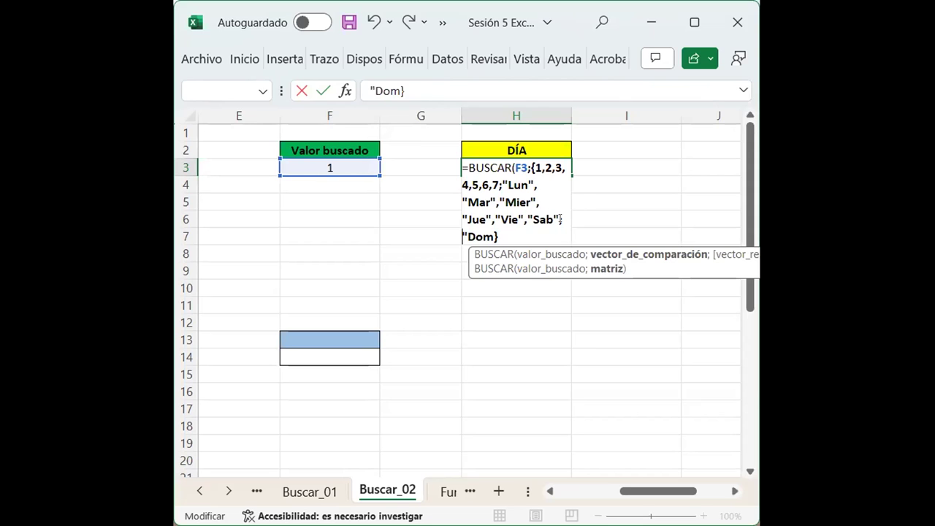
{"action": "key", "text": "BackSpace"}
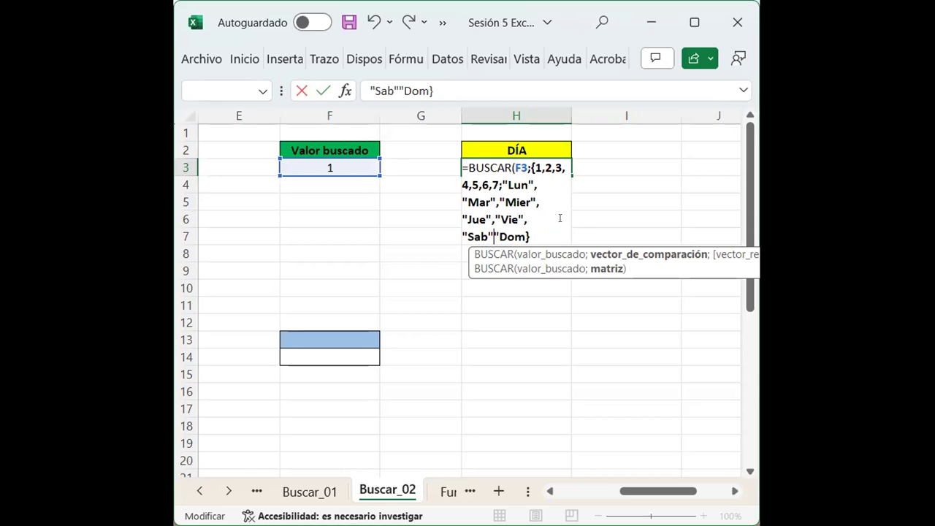
{"action": "type", "text": ","}
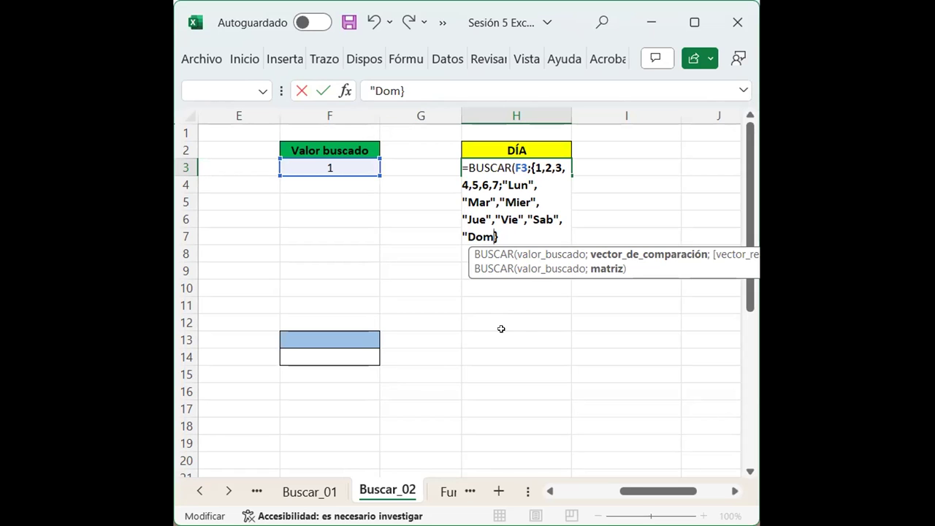
Add the missing closing quotation mark to "Dom", close the BUSCAR formula with a parenthesis after the array's brace, and enter it in H3
{"action": "key", "text": "Return"}
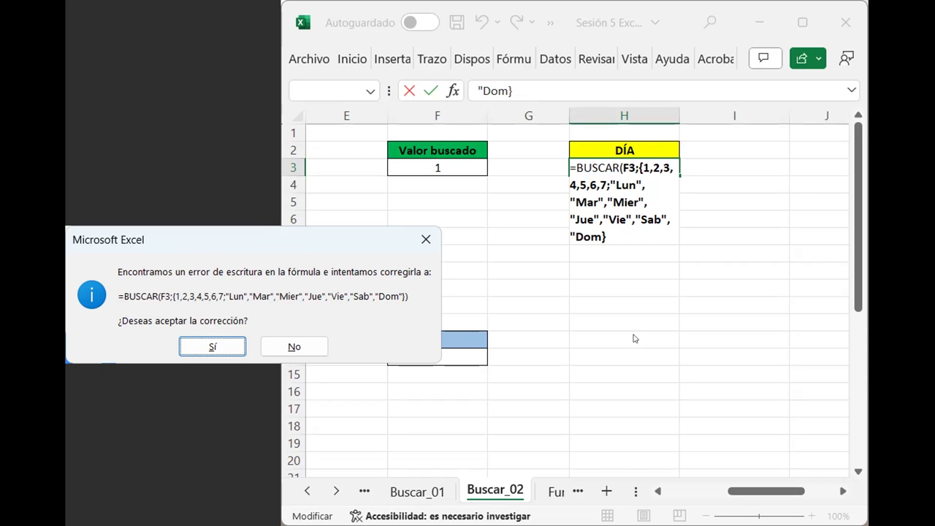
{"action": "left_click", "coordinate": [425, 238]}
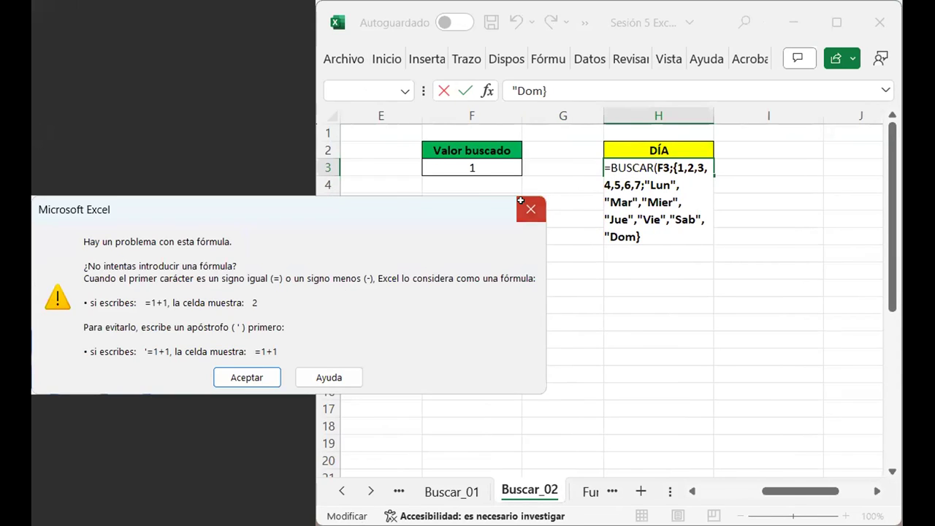
{"action": "left_click", "coordinate": [520, 200]}
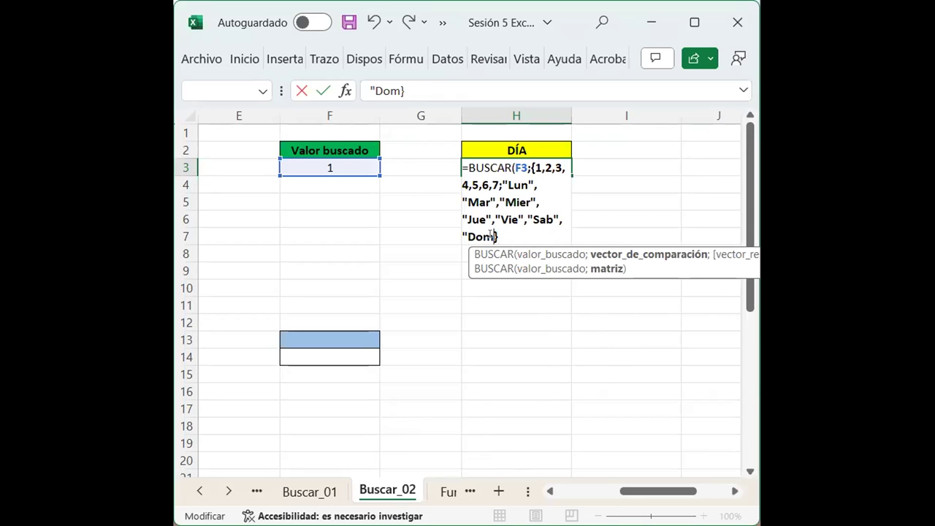
{"action": "type", "text": "\")"}
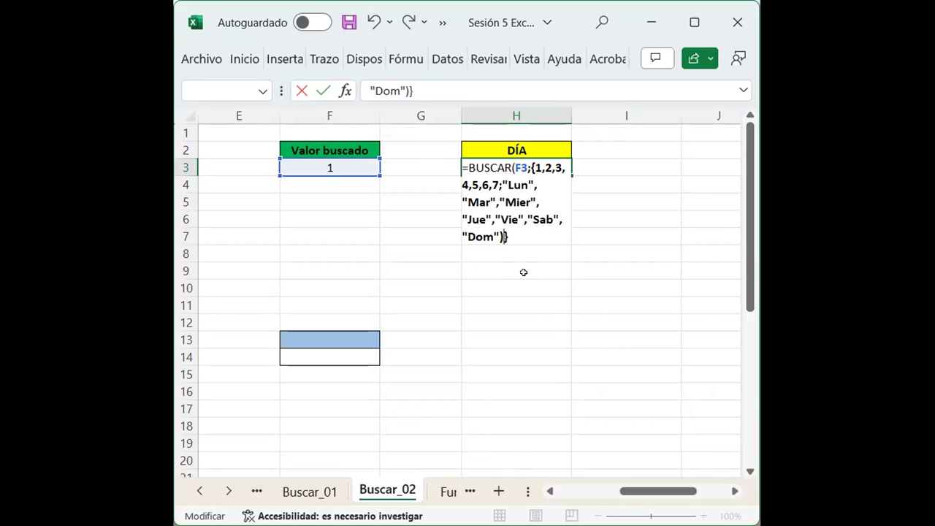
{"action": "key", "text": "BackSpace"}
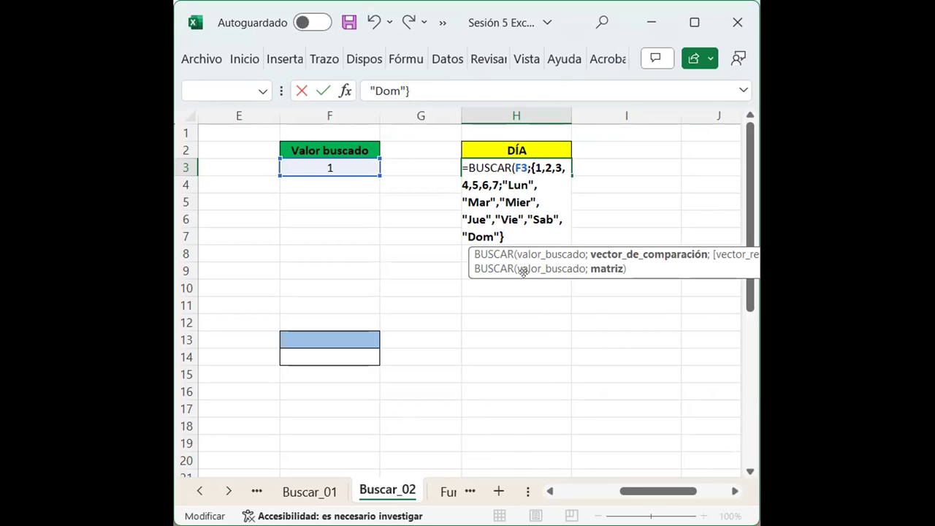
{"action": "type", "text": ")"}
{"action": "key", "text": "Return"}
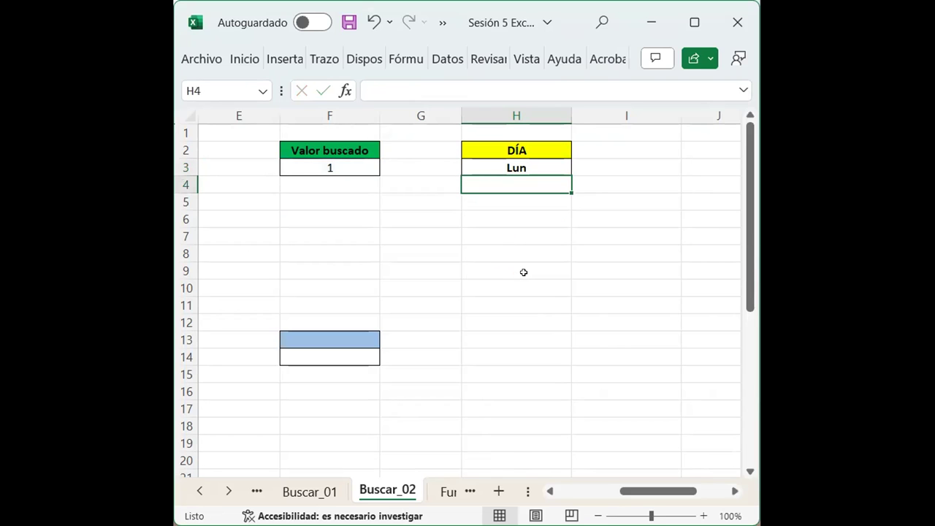
Test the H3 formula by setting the lookup value in F3 to 2 and then to 3
{"action": "left_click", "coordinate": [514, 166]}
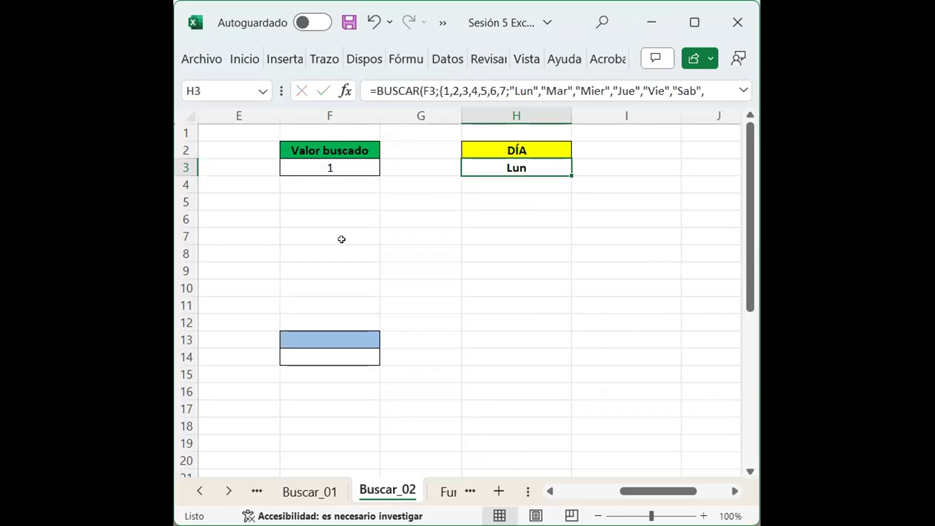
{"action": "left_click", "coordinate": [329, 166]}
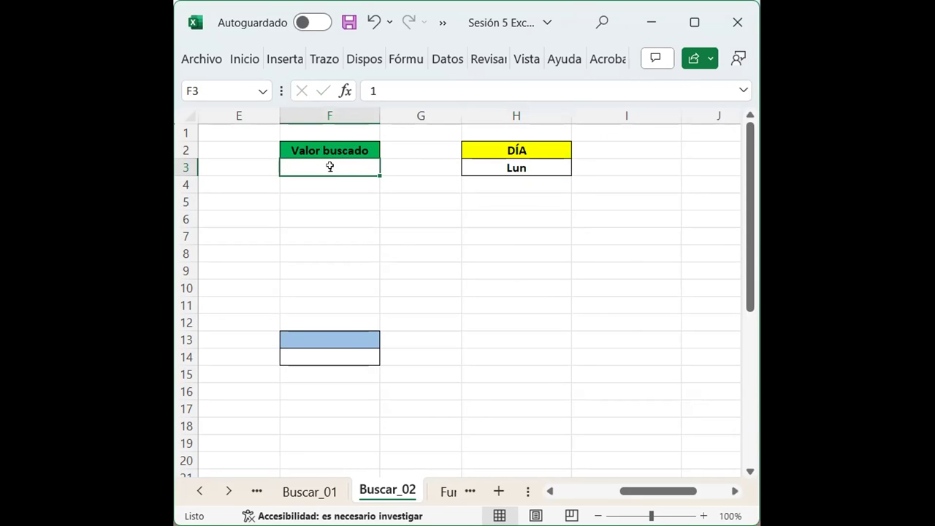
{"action": "key", "text": "BackSpace"}
{"action": "type", "text": "2"}
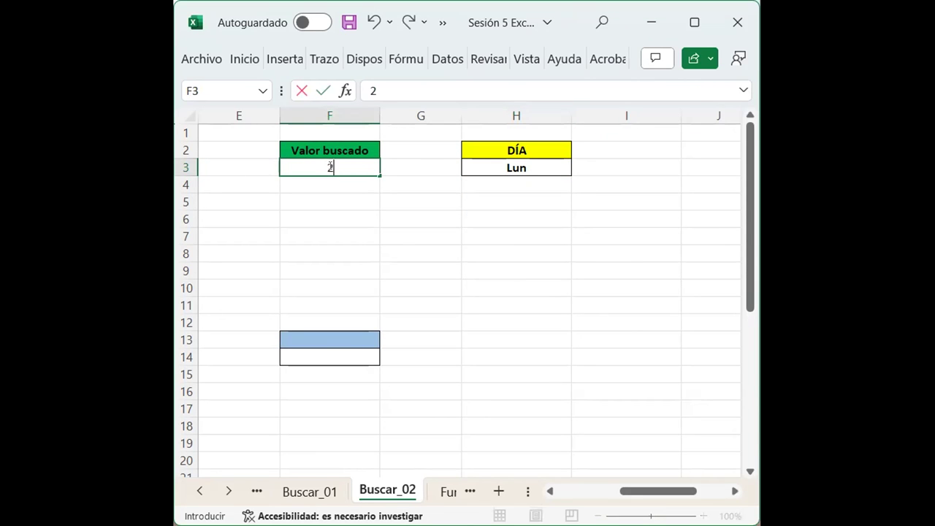
{"action": "left_click", "coordinate": [342, 193]}
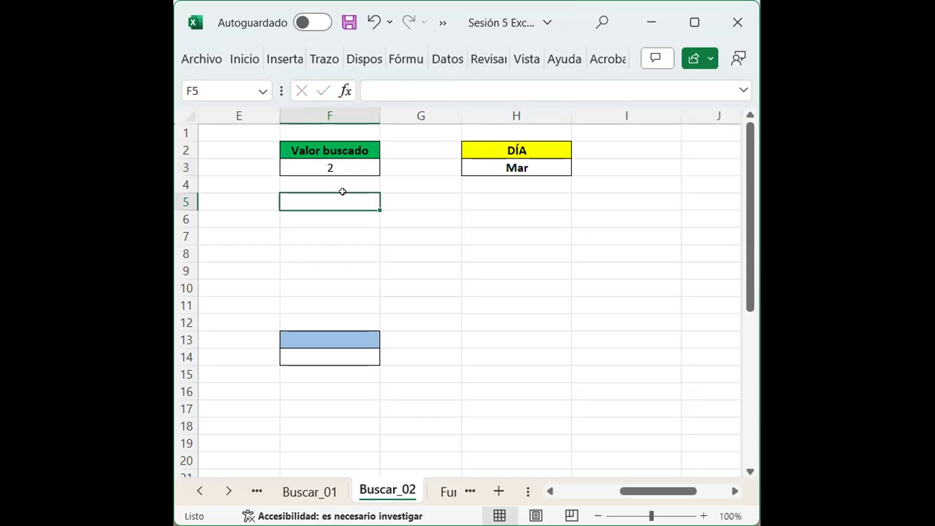
{"action": "left_click", "coordinate": [336, 167]}
{"action": "key", "text": "BackSpace"}
{"action": "type", "text": "3"}
{"action": "left_click", "coordinate": [360, 178]}
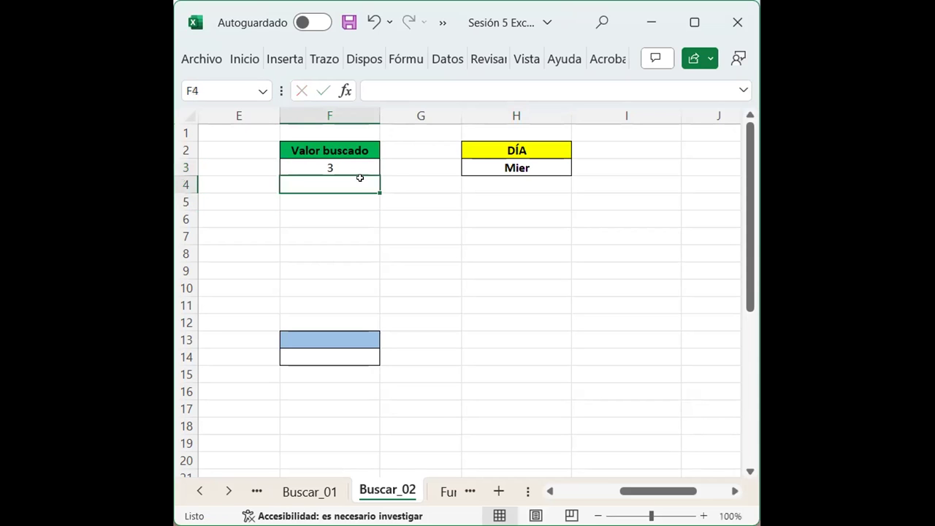
Test the weekday lookup with the values 4 and 5 in F3
{"action": "left_click", "coordinate": [330, 176]}
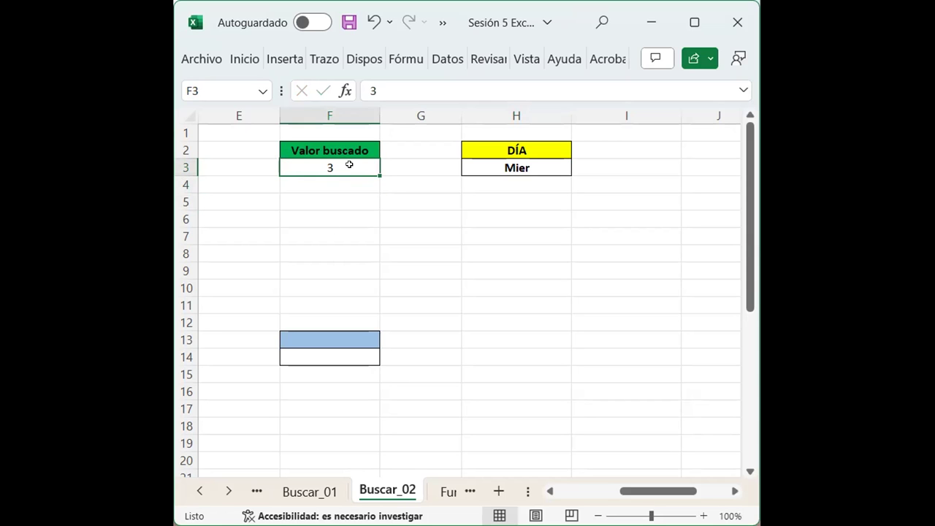
{"action": "type", "text": "4"}
{"action": "left_click", "coordinate": [340, 193]}
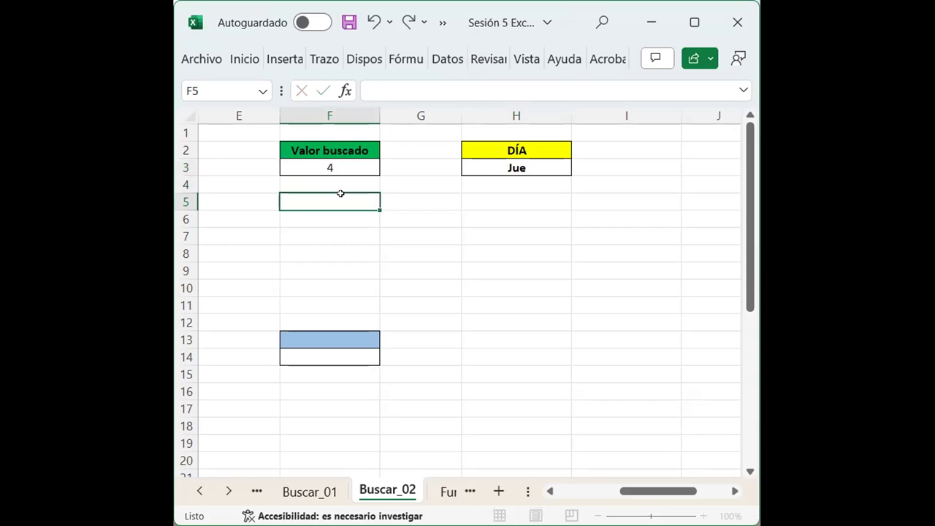
{"action": "left_click", "coordinate": [330, 168]}
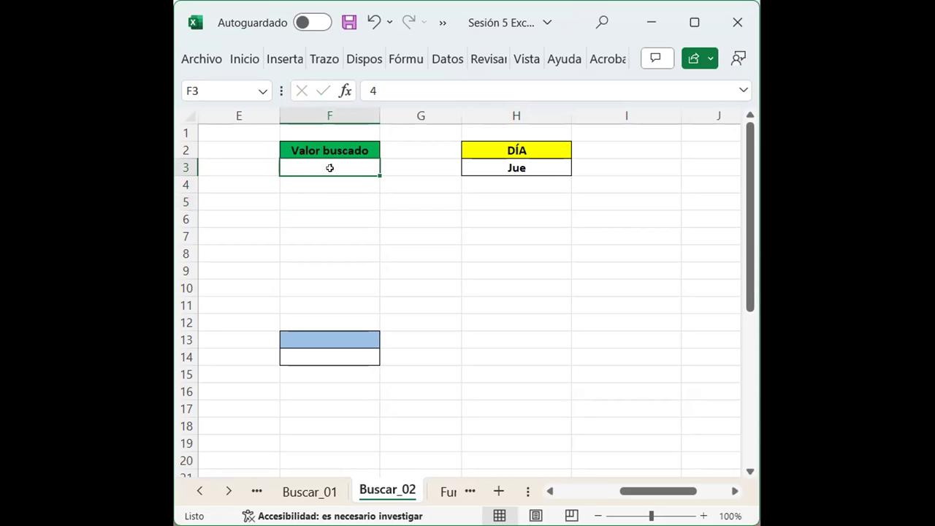
{"action": "key", "text": "BackSpace"}
{"action": "type", "text": "5"}
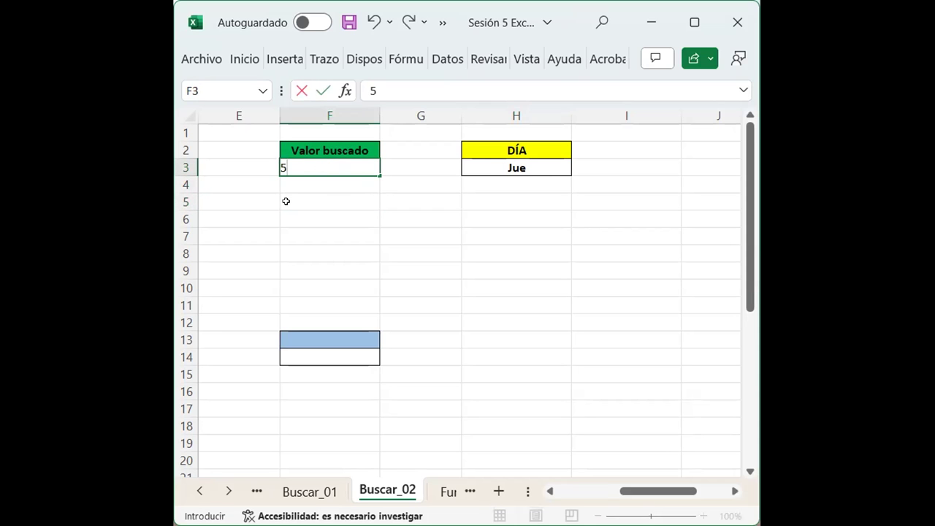
{"action": "left_click", "coordinate": [285, 201]}
Test the weekday lookup with the values 6 and 7 in F3
{"action": "left_click", "coordinate": [342, 169]}
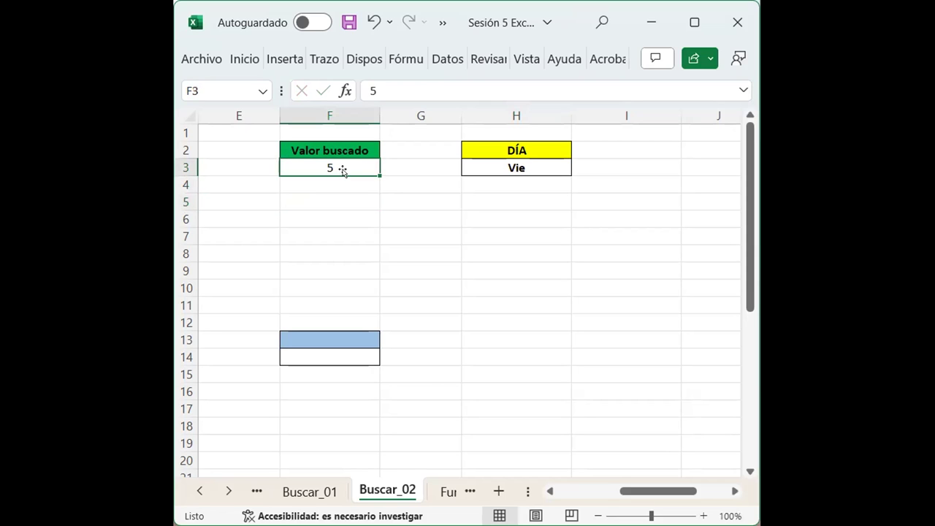
{"action": "type", "text": "6"}
{"action": "left_click", "coordinate": [338, 187]}
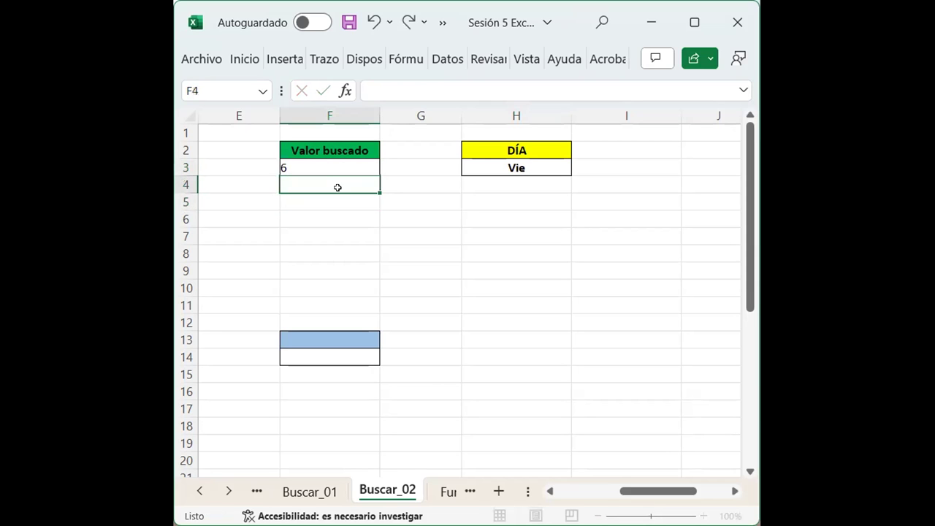
{"action": "left_click", "coordinate": [341, 167]}
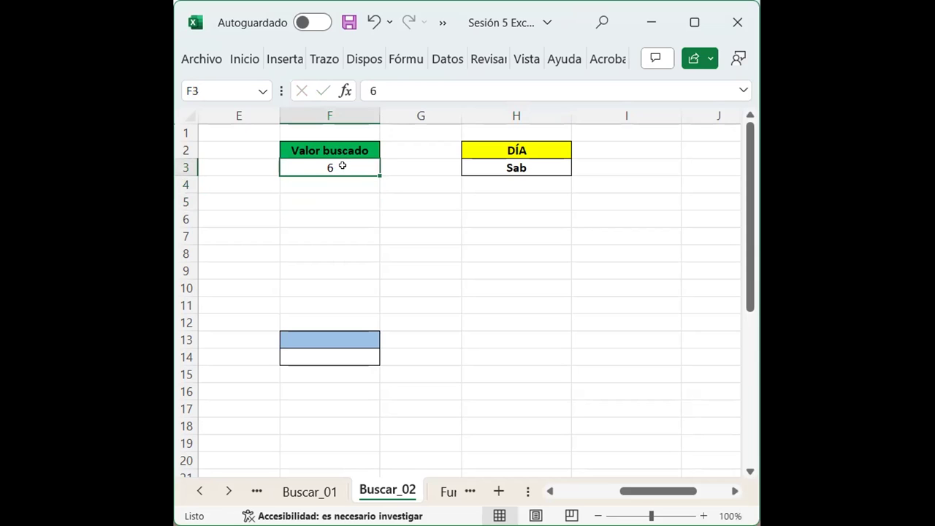
{"action": "type", "text": "7"}
{"action": "left_click", "coordinate": [286, 204]}
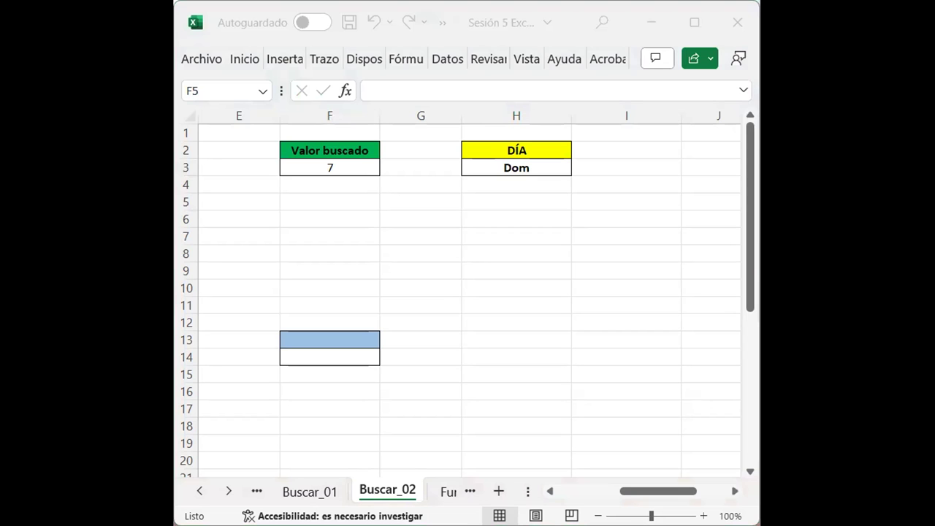
Set the lookup value in F3 to 1 and switch to the other workbook, whose H3 formula uses lowercase weekday names
{"action": "left_click_drag", "start_coordinate": [645, 491], "coordinate": [625, 497]}
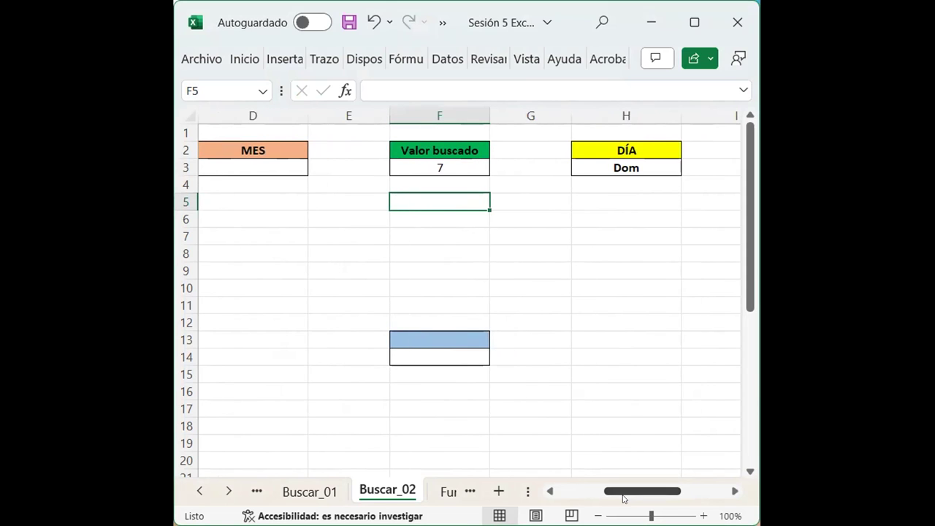
{"action": "left_click", "coordinate": [442, 167]}
{"action": "type", "text": "1"}
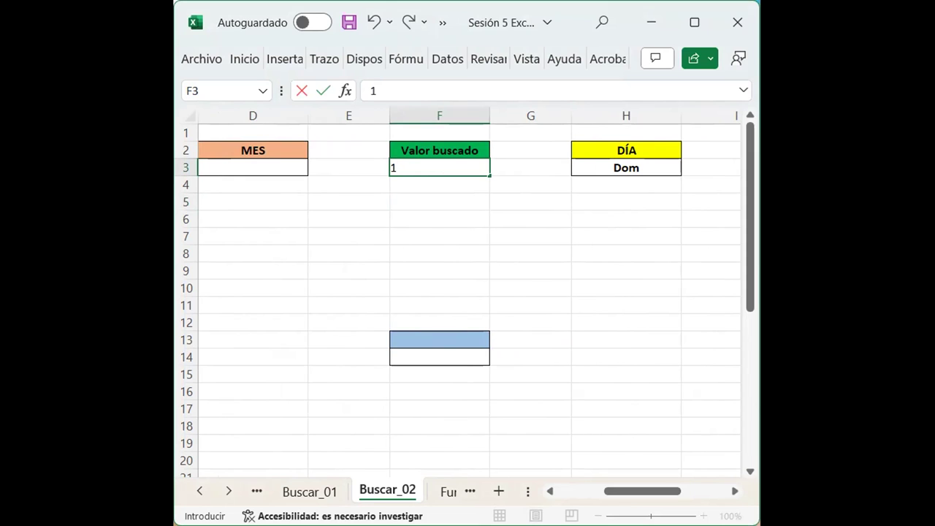
{"action": "key", "text": "alt+Tab"}
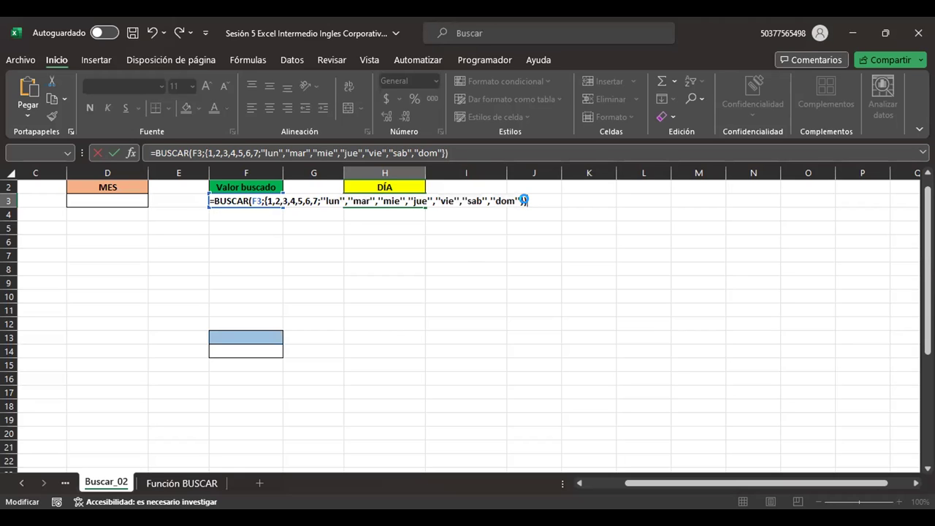
Try to enter the BUSCAR formula with lowercase weekday names in H3 and inspect the quotation marks around dom
{"action": "key", "text": "Return"}
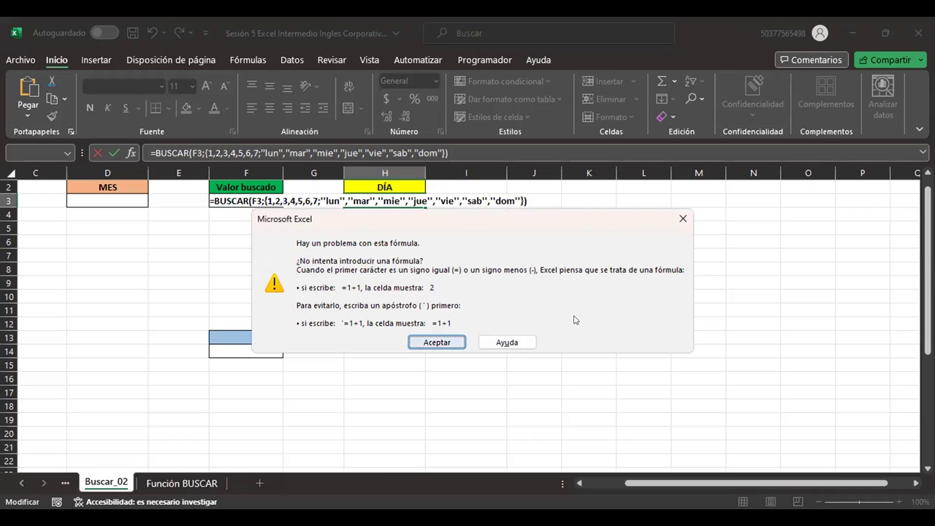
{"action": "key", "text": "Return"}
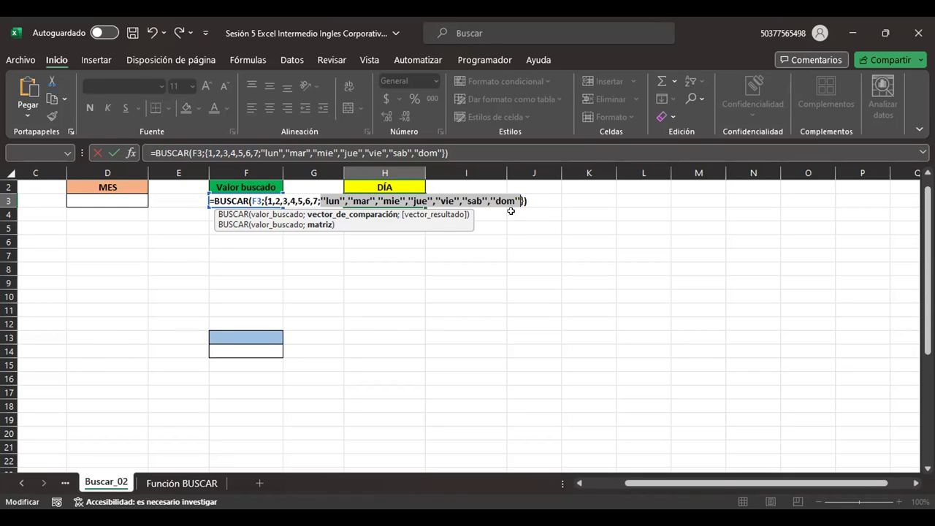
{"action": "left_click", "coordinate": [531, 200]}
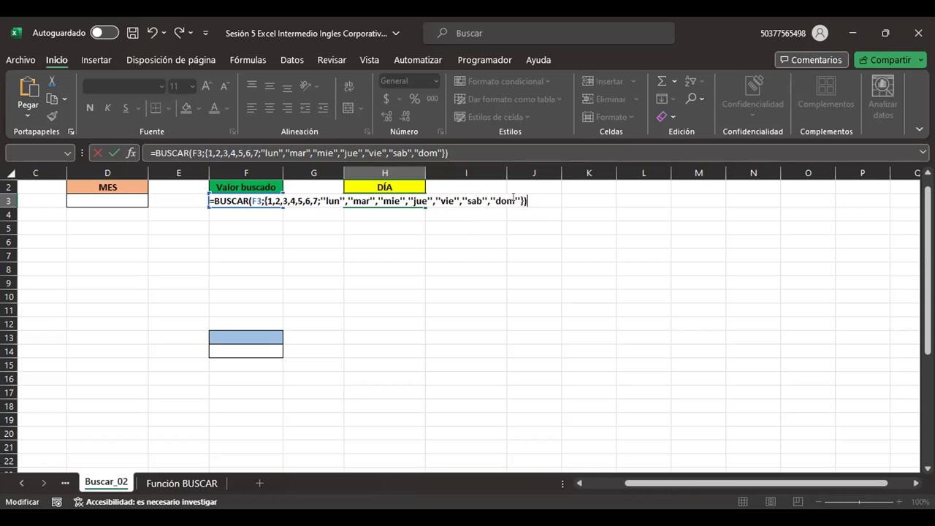
{"action": "left_click", "coordinate": [515, 197]}
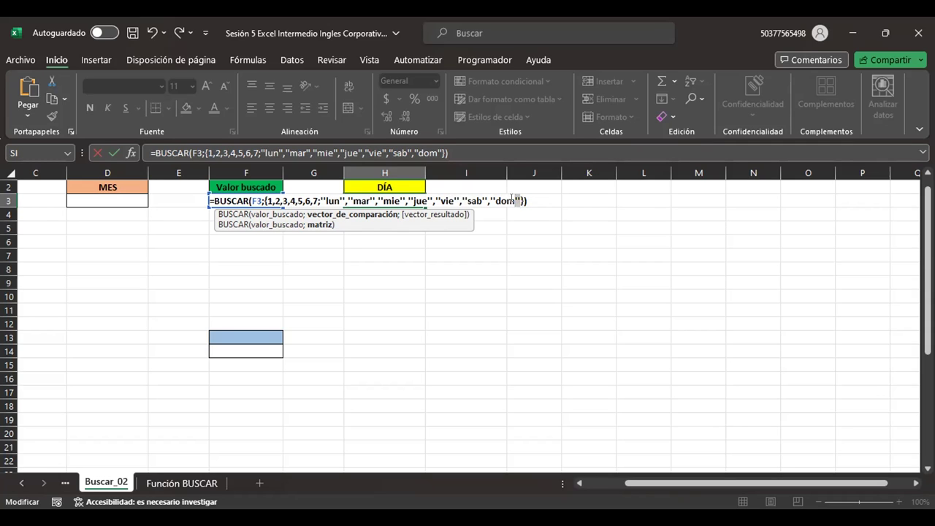
{"action": "left_click", "coordinate": [523, 198]}
{"action": "key", "text": "Right"}
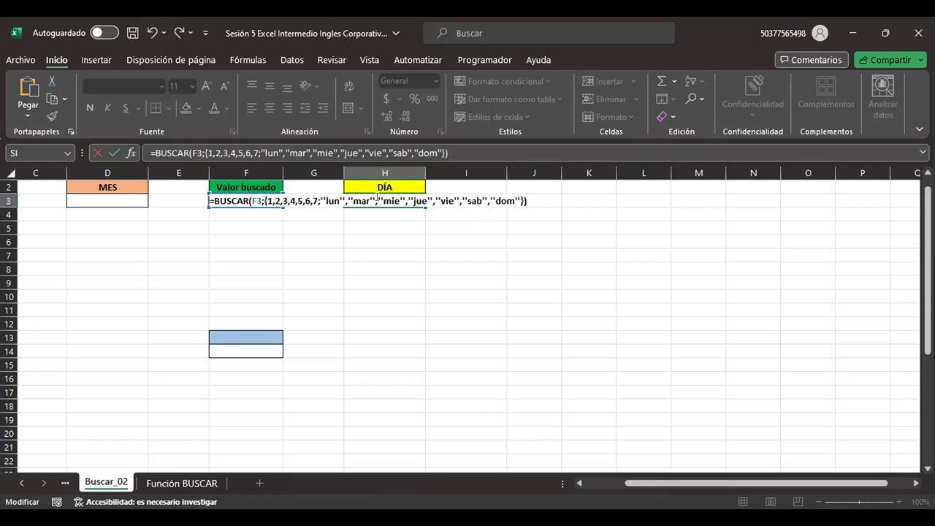
Replace the doubled apostrophes before and after lun in the H3 array with proper double quotation marks
{"action": "left_click", "coordinate": [377, 198]}
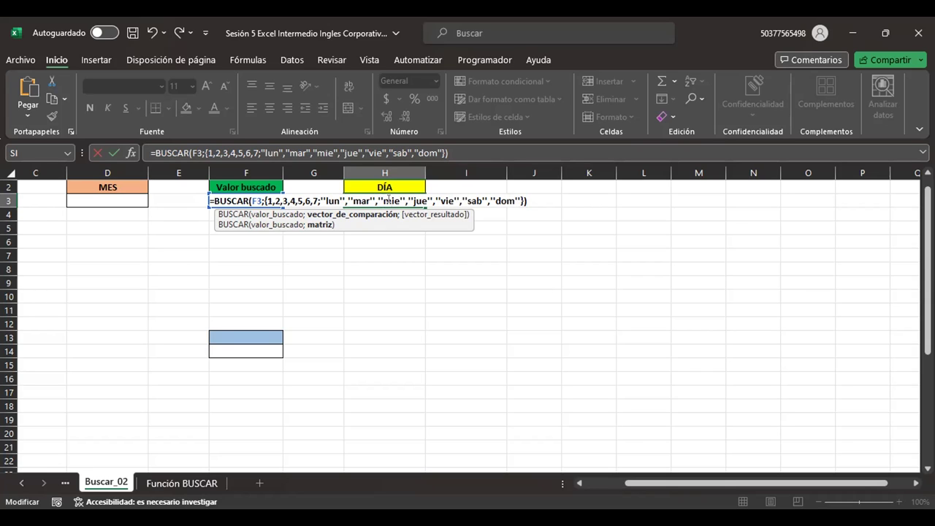
{"action": "key", "text": "Right"}
{"action": "key", "text": "BackSpace"}
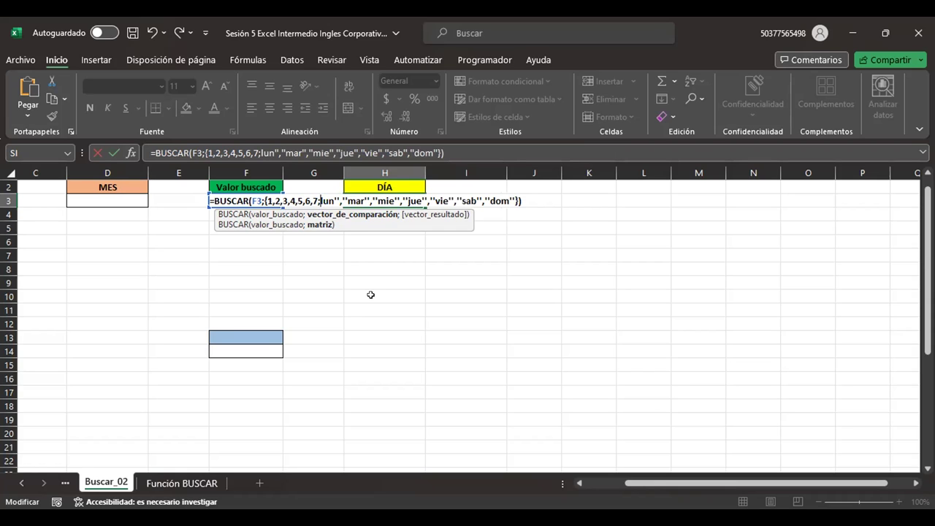
{"action": "type", "text": "\""}
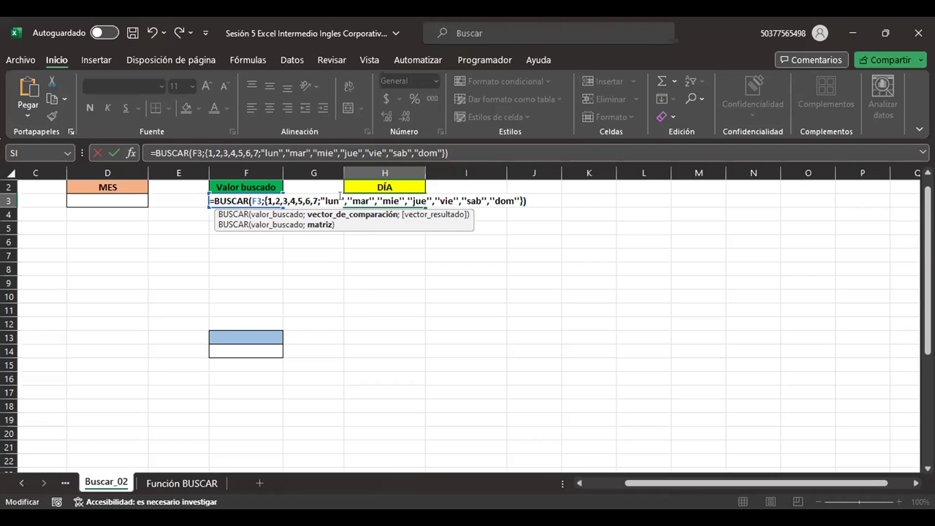
{"action": "left_click", "coordinate": [344, 200]}
{"action": "key", "text": "BackSpace"}
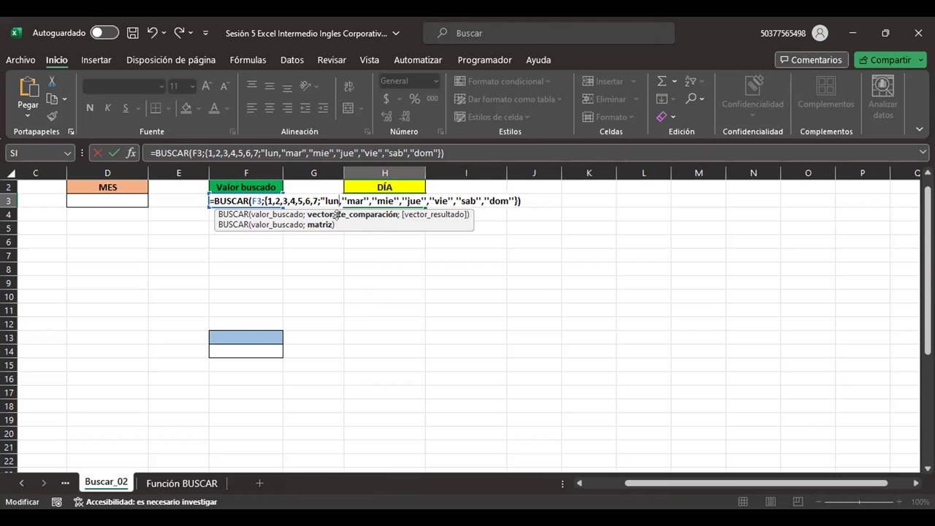
{"action": "key", "text": "BackSpace"}
{"action": "type", "text": "\""}
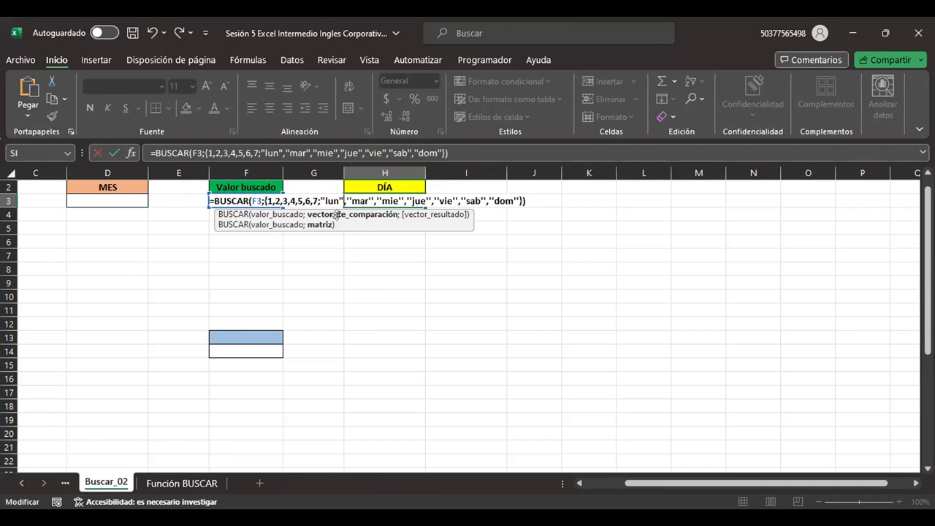
Replace the doubled apostrophes before and after mar in the H3 array with proper double quotation marks
{"action": "key", "text": "Right"}
{"action": "key", "text": "Right"}
{"action": "key", "text": "BackSpace"}
{"action": "key", "text": "BackSpace"}
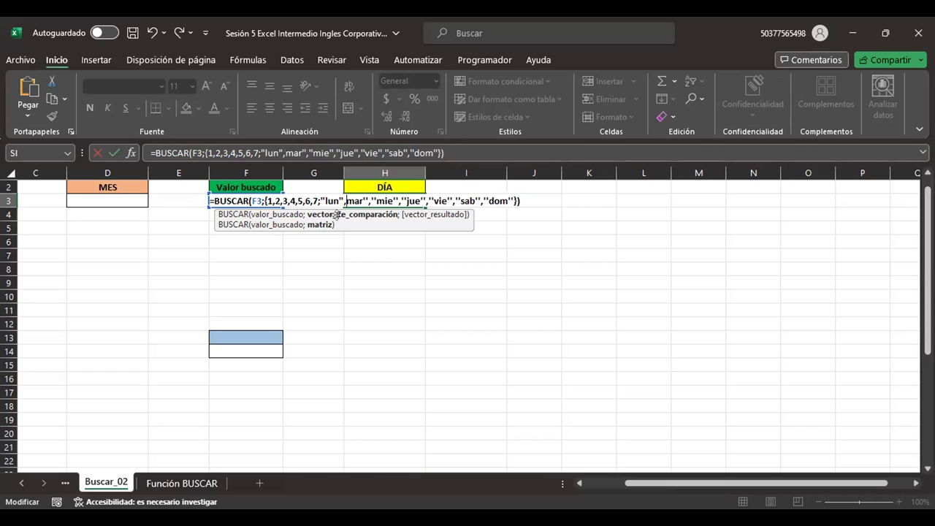
{"action": "type", "text": "\""}
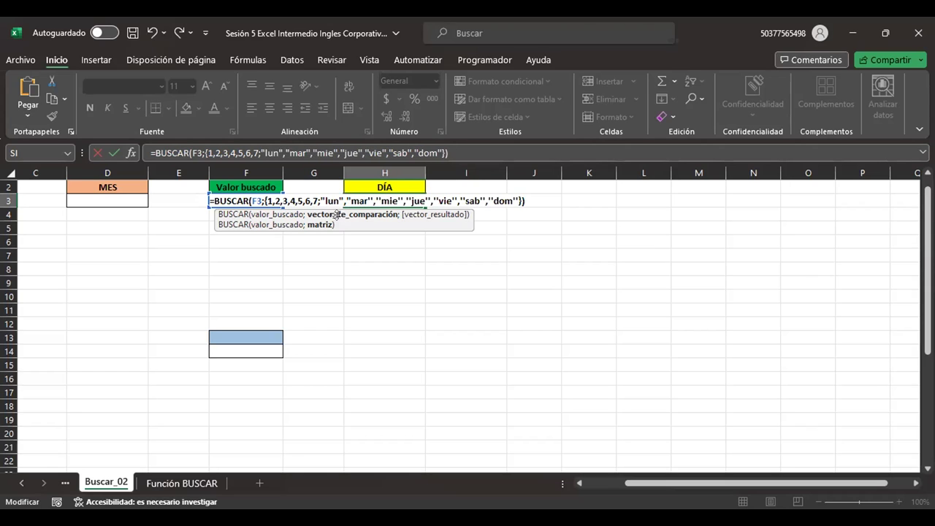
{"action": "key", "text": "Delete"}
{"action": "key", "text": "Delete"}
{"action": "type", "text": "\""}
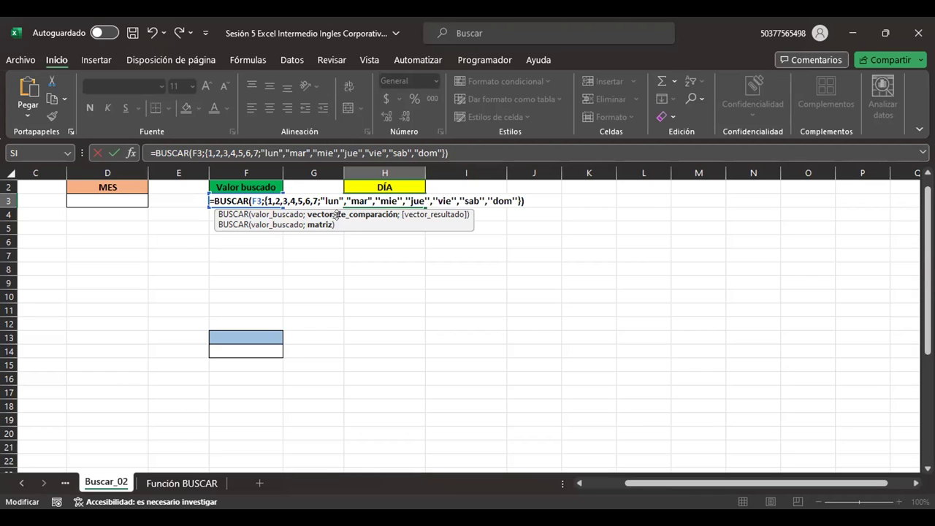
Replace the doubled apostrophes before and after mie in the H3 array with proper double quotation marks
{"action": "key", "text": "Right"}
{"action": "key", "text": "BackSpace"}
{"action": "key", "text": "BackSpace"}
{"action": "type", "text": "\""}
{"action": "key", "text": "Right"}
{"action": "key", "text": "Right"}
{"action": "key", "text": "Right"}
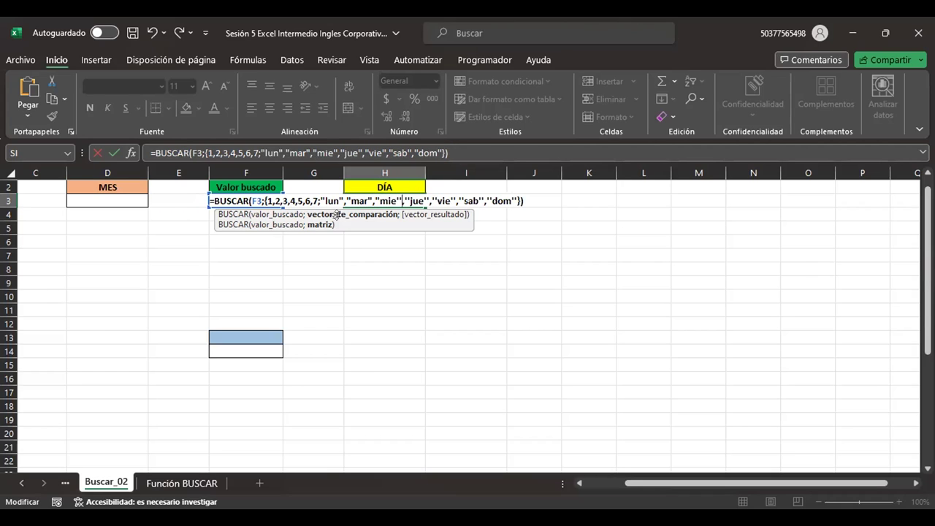
{"action": "key", "text": "BackSpace"}
{"action": "key", "text": "BackSpace"}
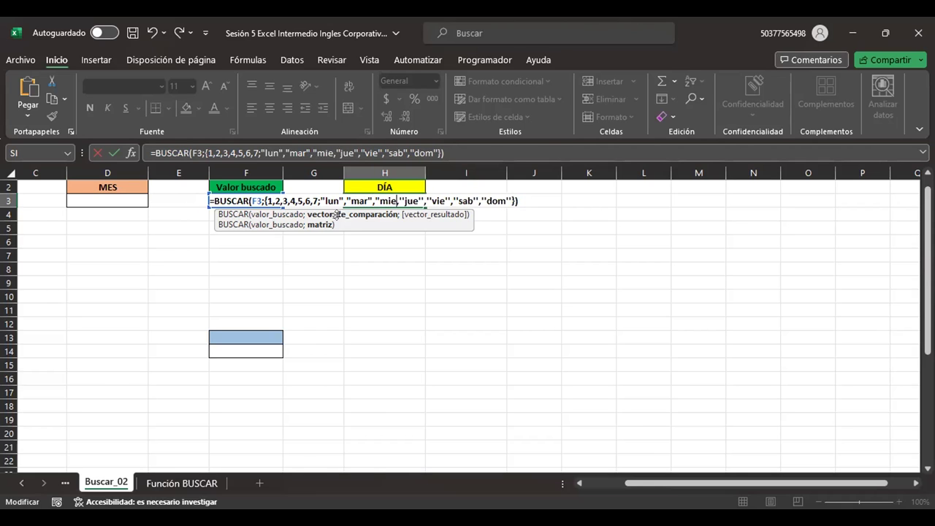
{"action": "type", "text": "\""}
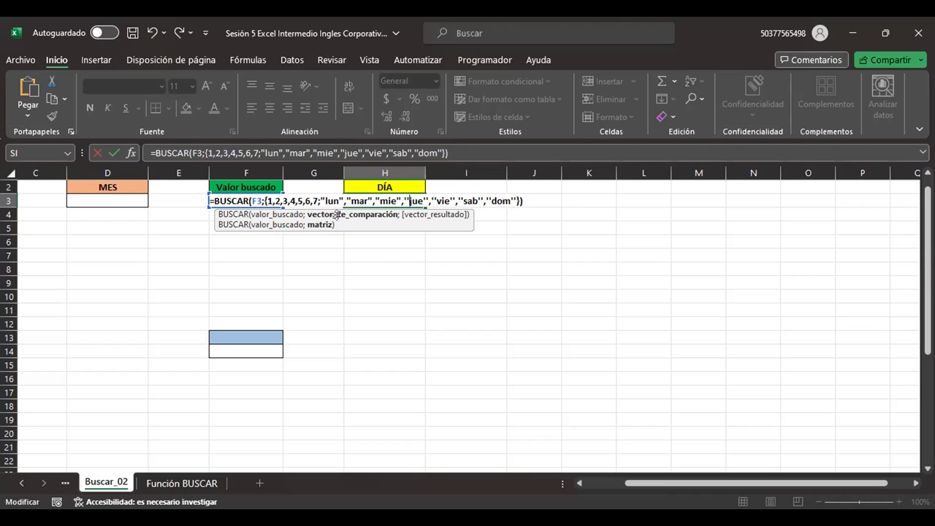
Replace the doubled apostrophes before and after jue in the H3 array with proper double quotation marks
{"action": "key", "text": "BackSpace"}
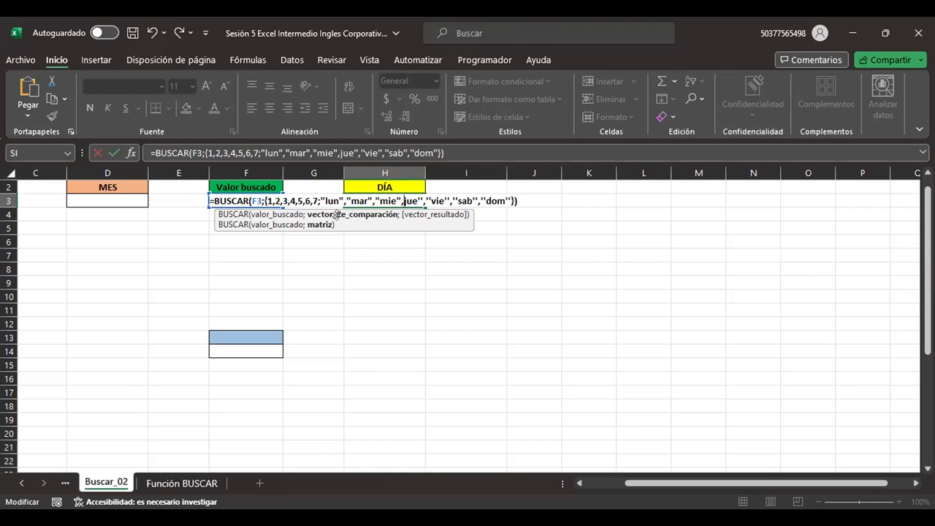
{"action": "type", "text": "\""}
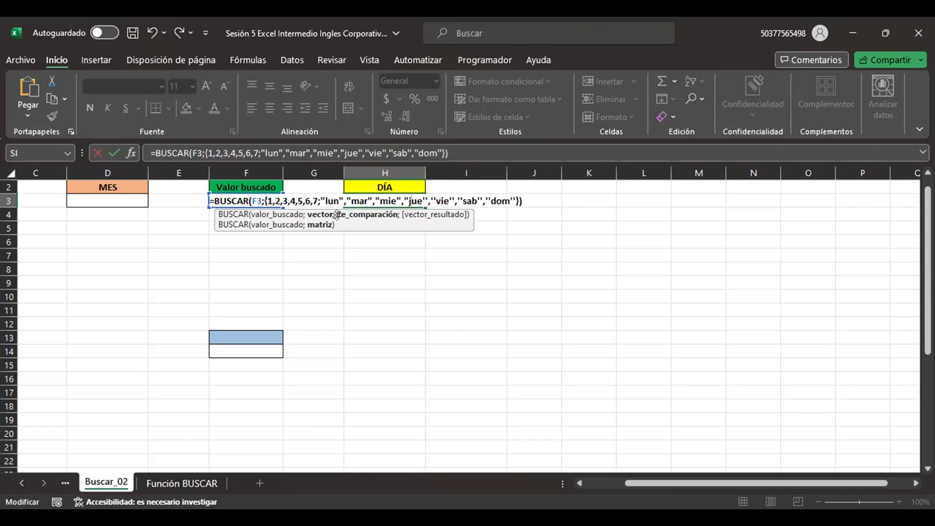
{"action": "key", "text": "Right"}
{"action": "key", "text": "BackSpace"}
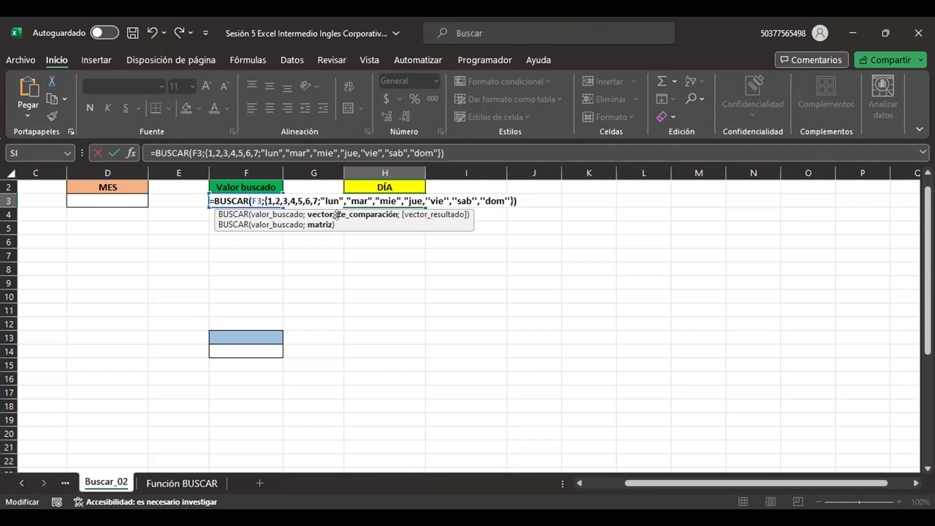
{"action": "type", "text": "\""}
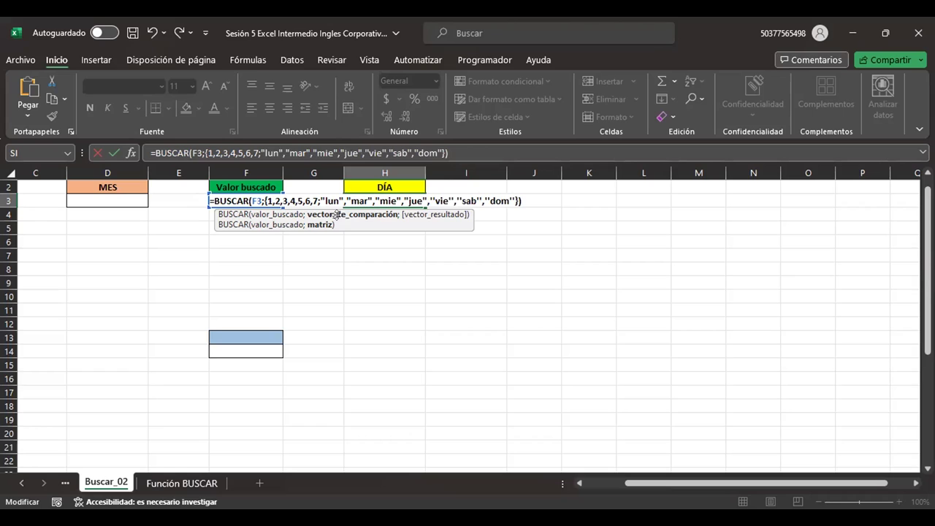
Replace the doubled apostrophes around vie and sab in the H3 array with proper double quotation marks
{"action": "key", "text": "Right"}
{"action": "key", "text": "Right"}
{"action": "key", "text": "BackSpace"}
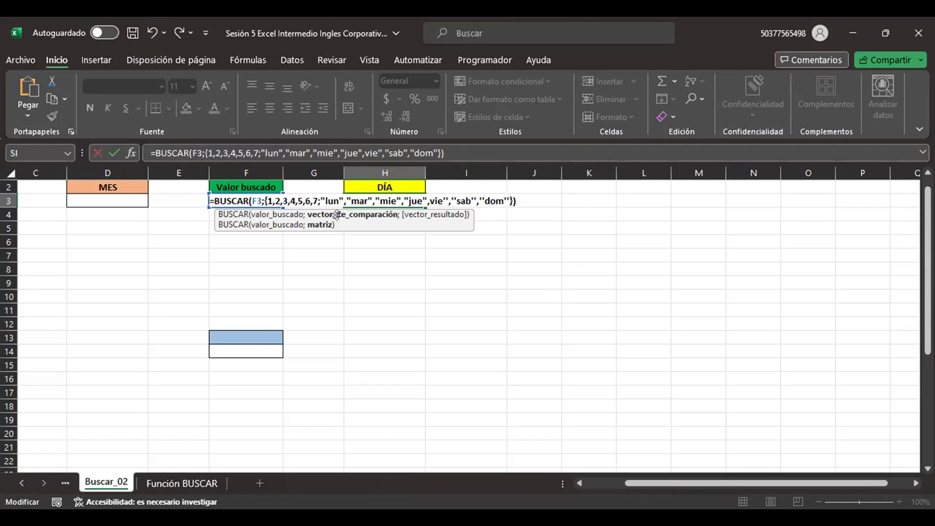
{"action": "type", "text": "\""}
{"action": "key", "text": "Right"}
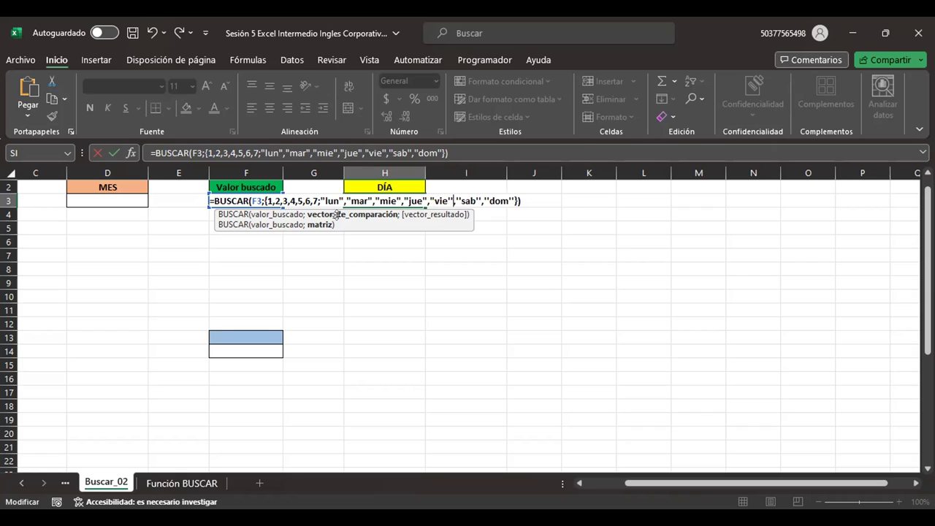
{"action": "key", "text": "Right"}
{"action": "key", "text": "Right"}
{"action": "key", "text": "Right"}
{"action": "key", "text": "Delete"}
{"action": "key", "text": "Delete"}
{"action": "type", "text": "\""}
{"action": "key", "text": "Right"}
{"action": "key", "text": "BackSpace"}
{"action": "key", "text": "BackSpace"}
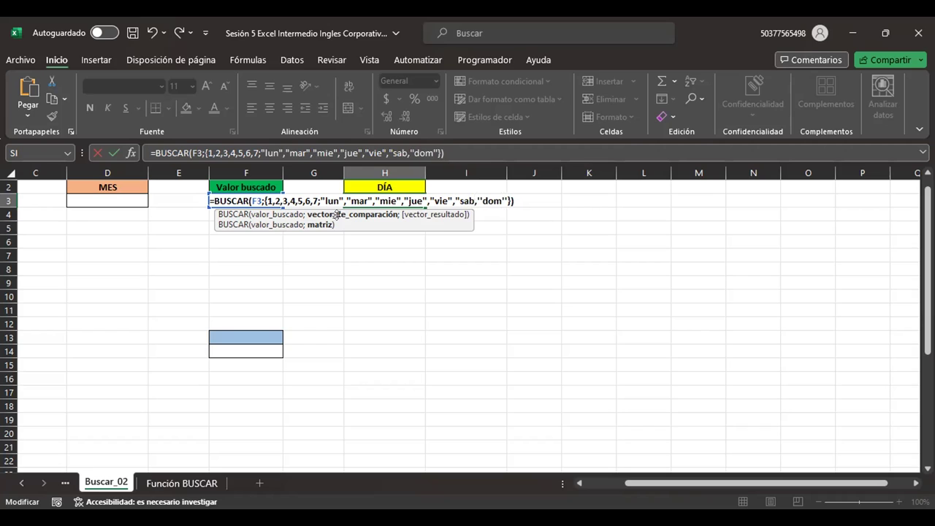
{"action": "type", "text": "\""}
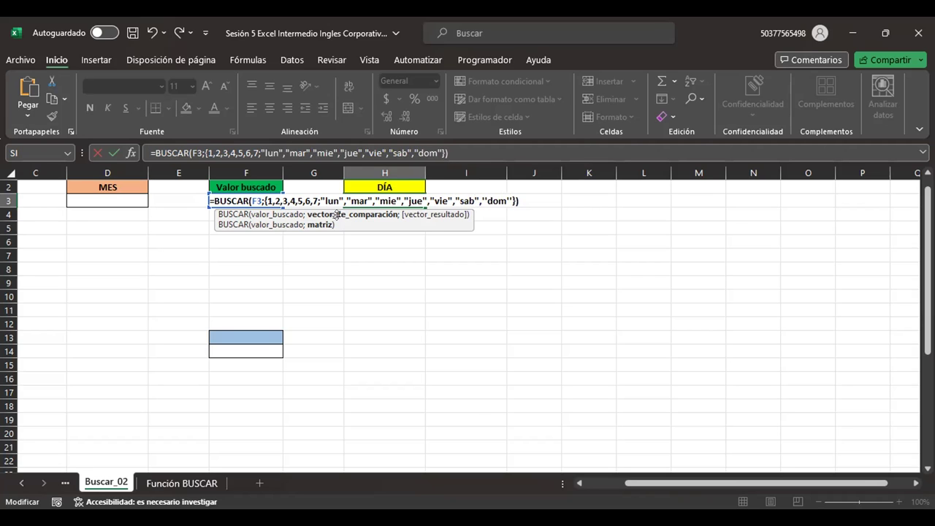
Correct the quotation marks around dom and enter the BUSCAR formula in H3
{"action": "key", "text": "Right"}
{"action": "key", "text": "Right"}
{"action": "key", "text": "BackSpace"}
{"action": "type", "text": "\""}
{"action": "key", "text": "Return"}
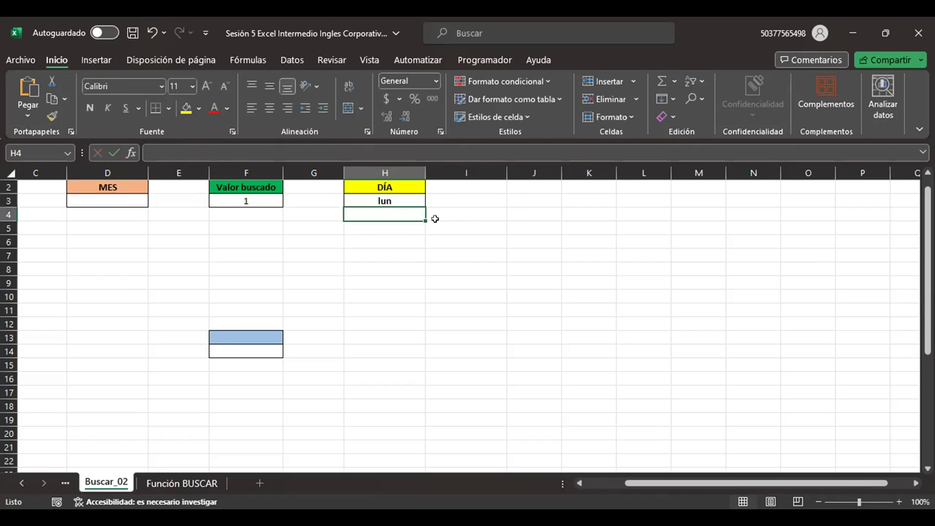
Check the formula in H3 and test the weekday lookup with the values 2 and 7 in F3
{"action": "left_click", "coordinate": [403, 201]}
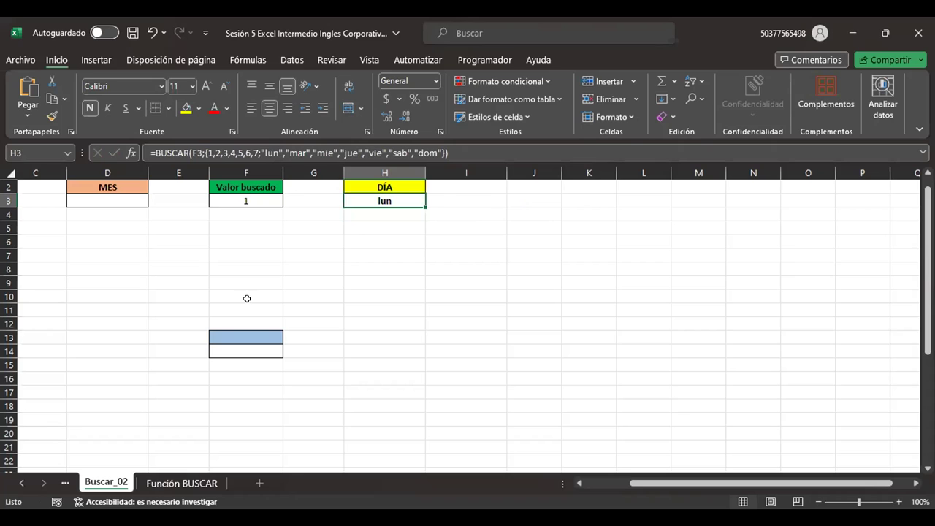
{"action": "left_click", "coordinate": [254, 200]}
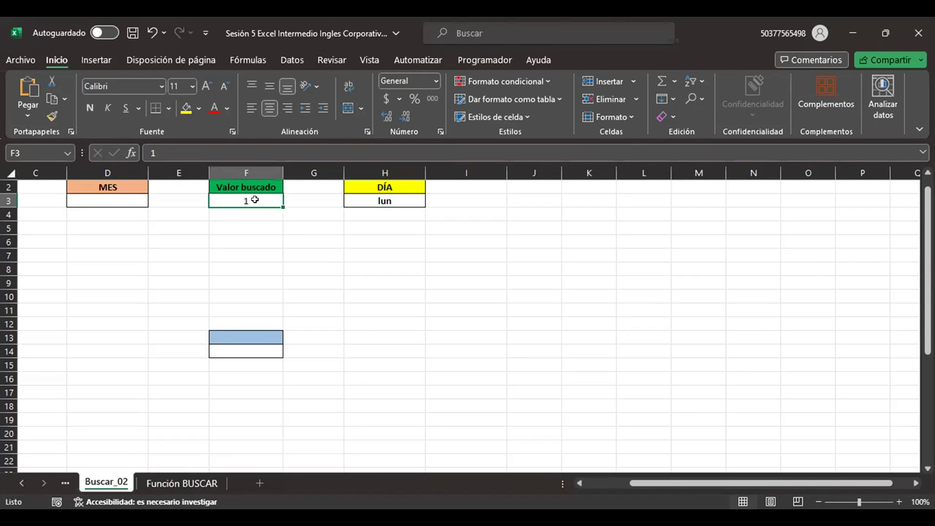
{"action": "type", "text": "2"}
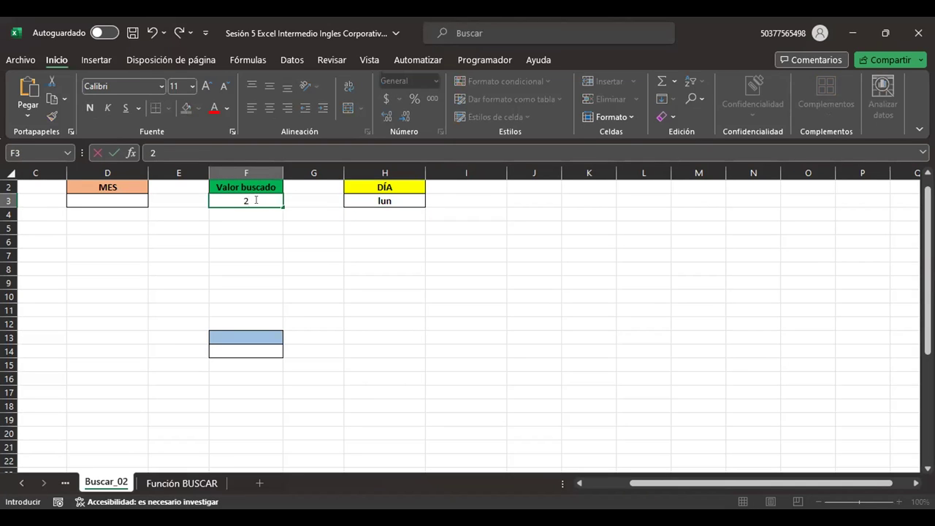
{"action": "key", "text": "Return"}
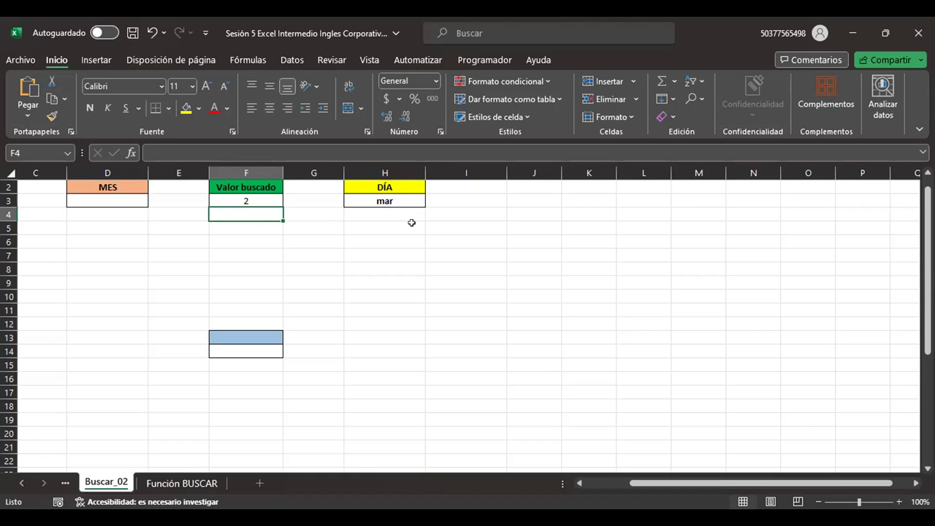
{"action": "left_click", "coordinate": [259, 199]}
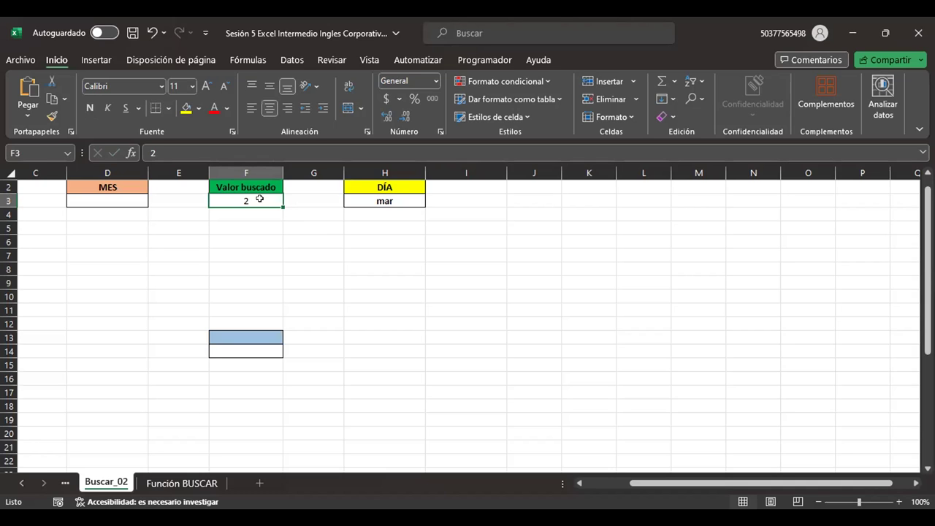
{"action": "type", "text": "7"}
{"action": "key", "text": "Return"}
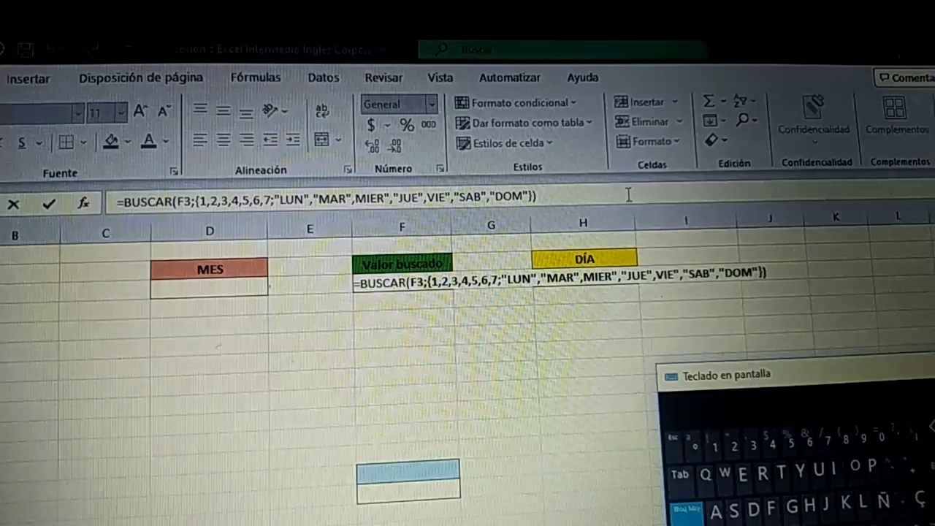
Add the missing opening quotation marks before MIER and VIE in the uppercase H3 formula and enter it
{"action": "left_click_drag", "start_coordinate": [276, 195], "coordinate": [531, 195]}
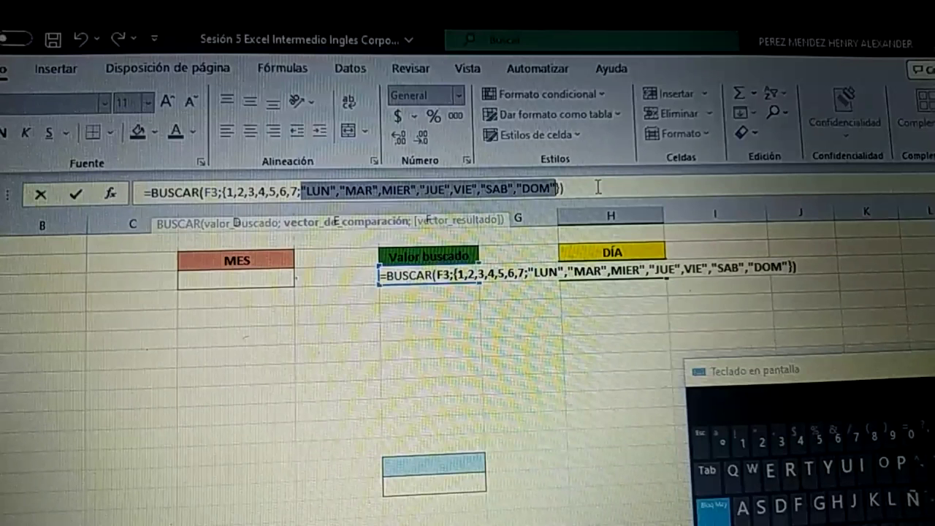
{"action": "left_click", "coordinate": [597, 187]}
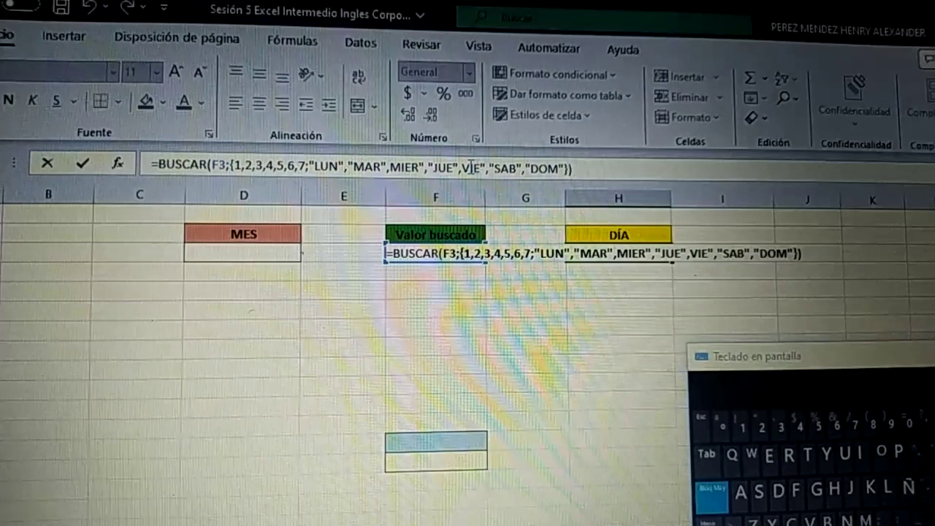
{"action": "left_click", "coordinate": [388, 167]}
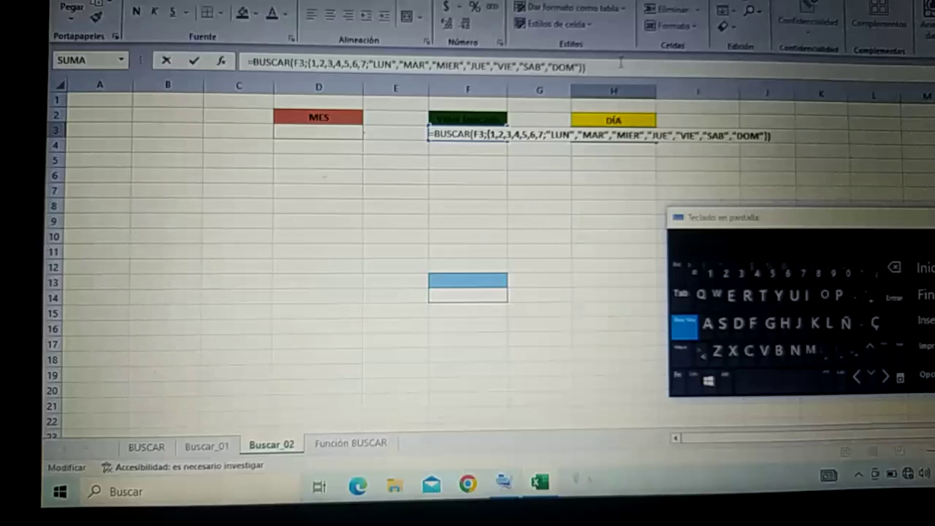
{"action": "key", "text": "Return"}
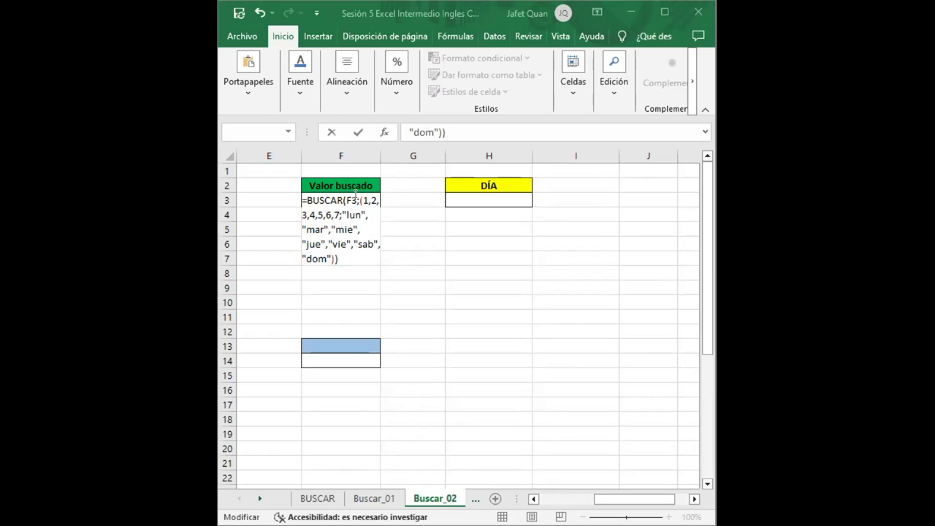
Highlight the values 1 to 7 inside the BUSCAR formula being edited in F3 to examine that part of the array
{"action": "key", "text": "shift+Right"}
{"action": "key", "text": "shift+Right"}
{"action": "key", "text": "shift+Right"}
{"action": "key", "text": "shift+Right"}
{"action": "key", "text": "shift+Right"}
{"action": "key", "text": "shift+Right"}
{"action": "key", "text": "shift+Right"}
{"action": "key", "text": "shift+Right"}
{"action": "key", "text": "shift+Right"}
{"action": "key", "text": "shift+Right"}
{"action": "key", "text": "shift+Right"}
{"action": "key", "text": "shift+Right"}
{"action": "key", "text": "shift+Right"}
{"action": "key", "text": "shift+Right"}
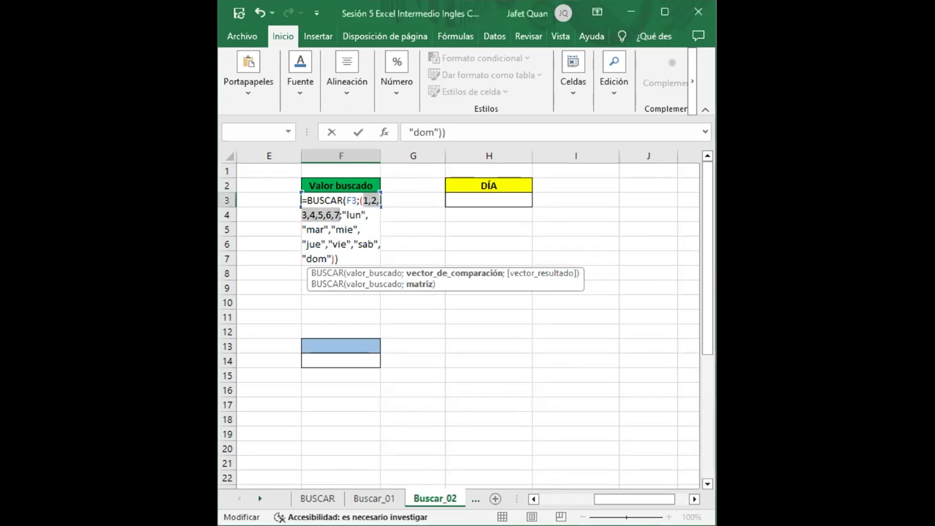
Replace the opening parenthesis before the value 1 in the F3 formula with an opening curly brace
{"action": "key", "text": "Left"}
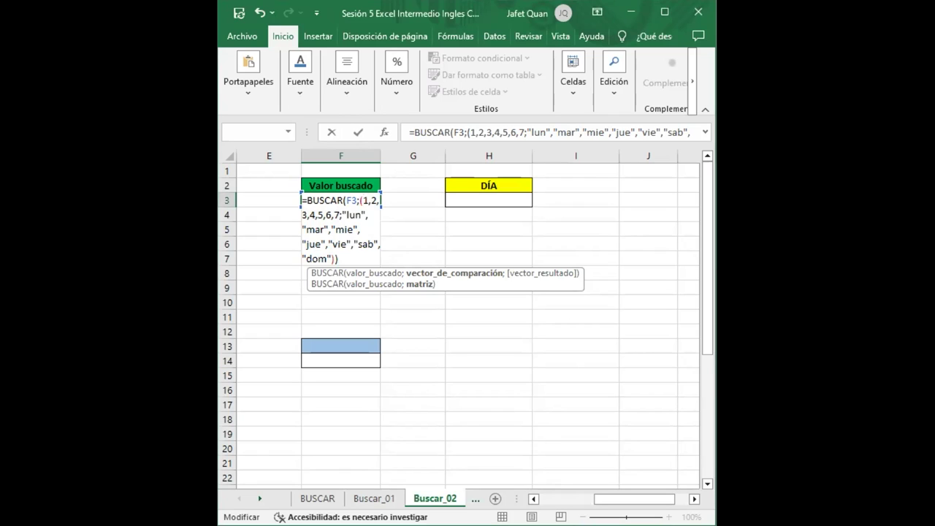
{"action": "key", "text": "BackSpace"}
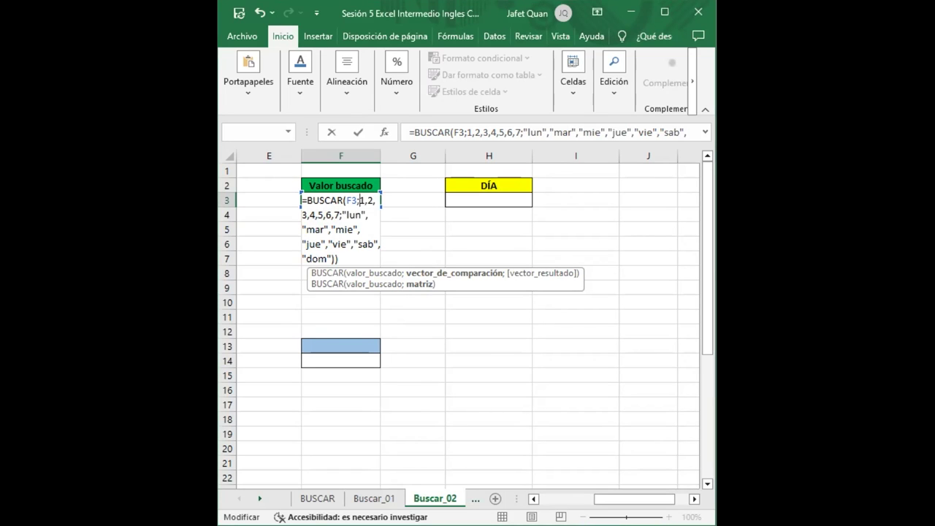
{"action": "type", "text": "["}
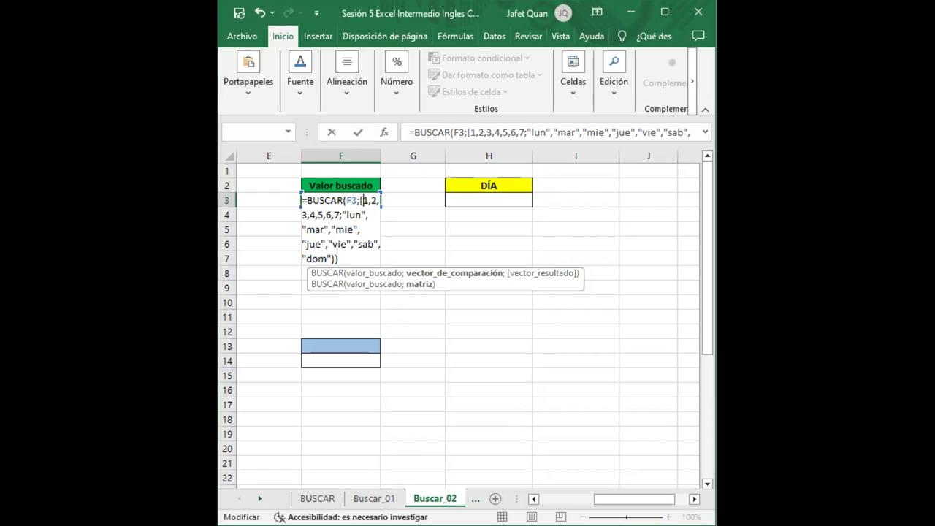
{"action": "key", "text": "BackSpace"}
{"action": "type", "text": "{"}
{"action": "key", "text": "BackSpace"}
{"action": "type", "text": "{"}
Replace the array's closing parenthesis after "dom" in the F3 formula with a closing curly brace
{"action": "left_click", "coordinate": [330, 257]}
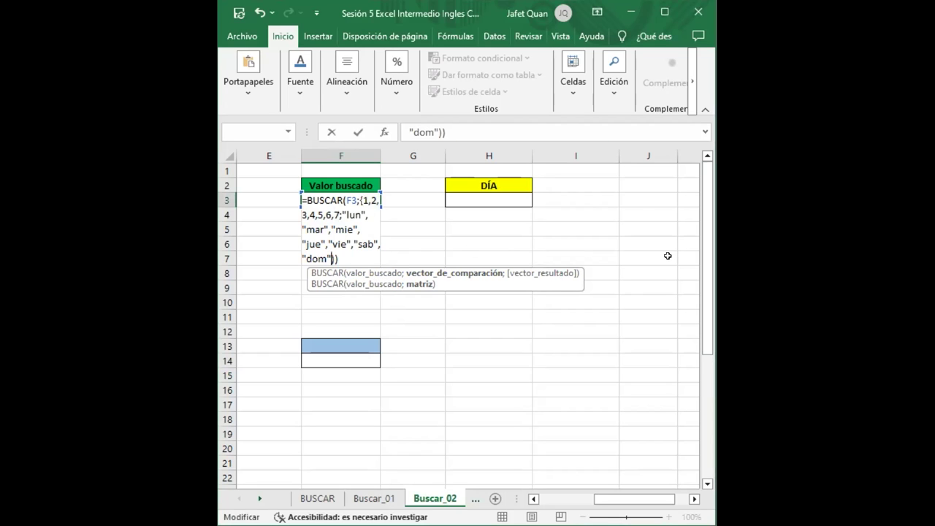
{"action": "key", "text": "Right"}
{"action": "key", "text": "Right"}
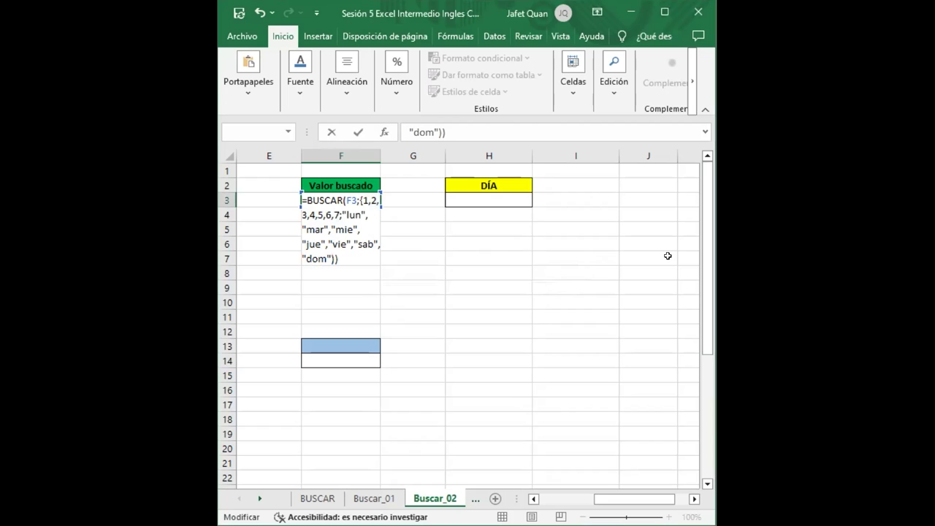
{"action": "key", "text": "BackSpace"}
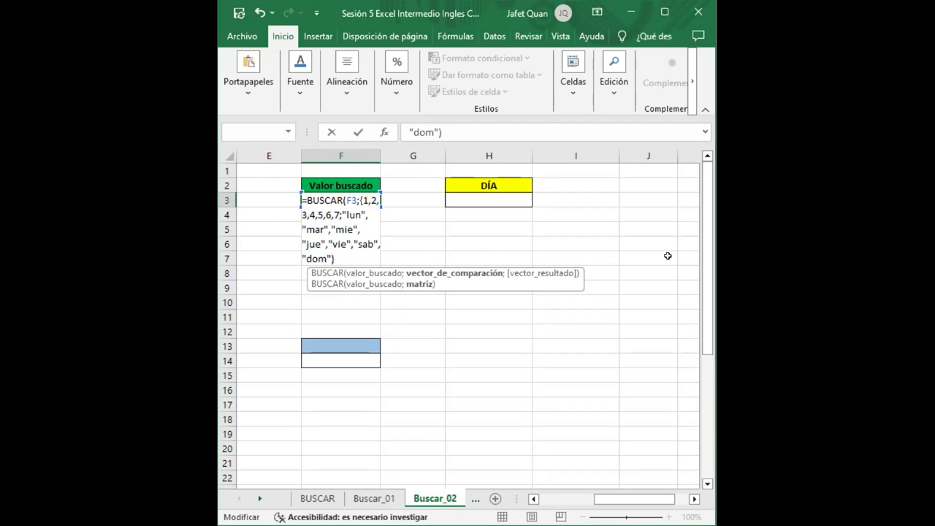
{"action": "type", "text": "}"}
{"action": "key", "text": "Right"}
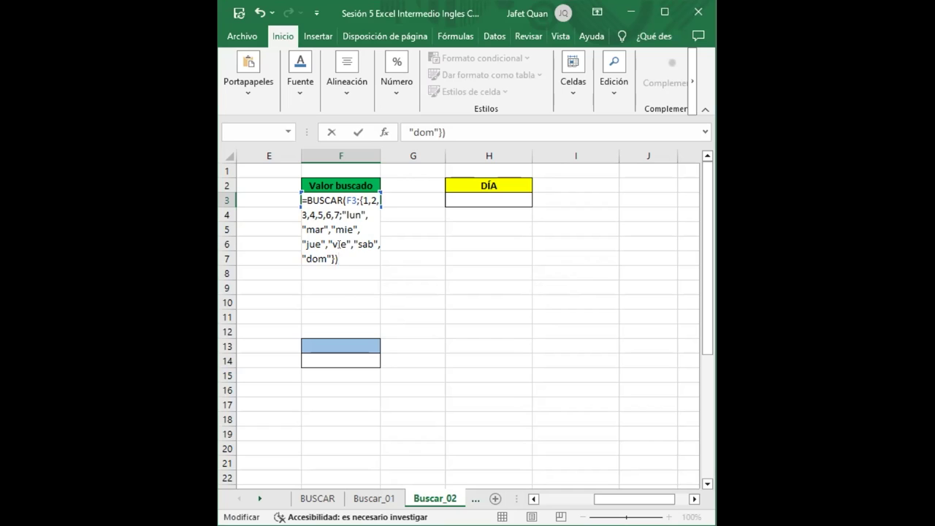
Copy the whole corrected BUSCAR formula from F3 and cancel the cell edit
{"action": "left_click_drag", "start_coordinate": [339, 260], "coordinate": [284, 181]}
{"action": "key", "text": "ctrl+c"}
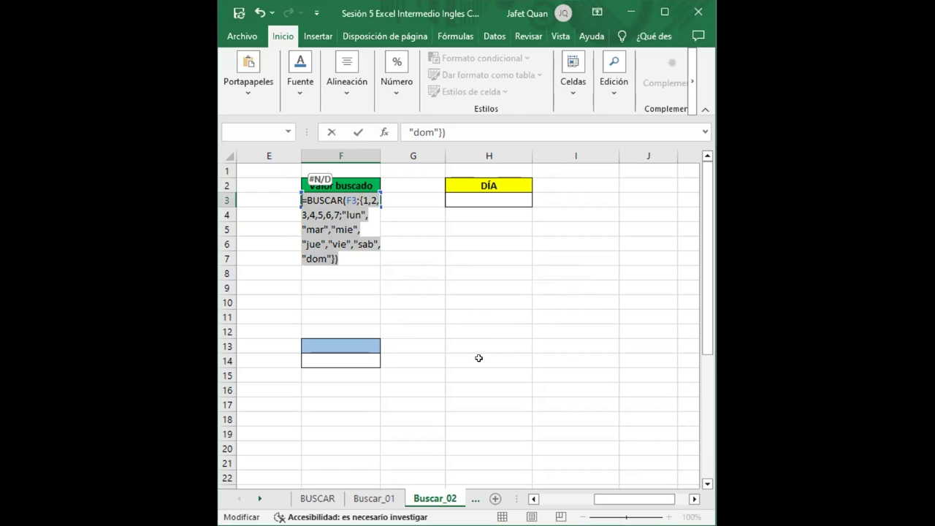
{"action": "key", "text": "Escape"}
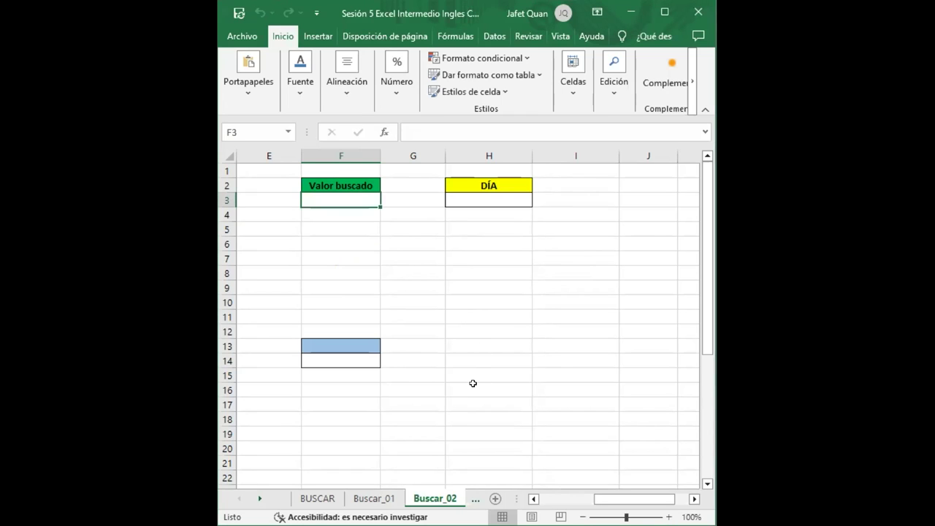
Paste the copied BUSCAR formula into H3, under the DÍA heading
{"action": "left_click", "coordinate": [483, 183]}
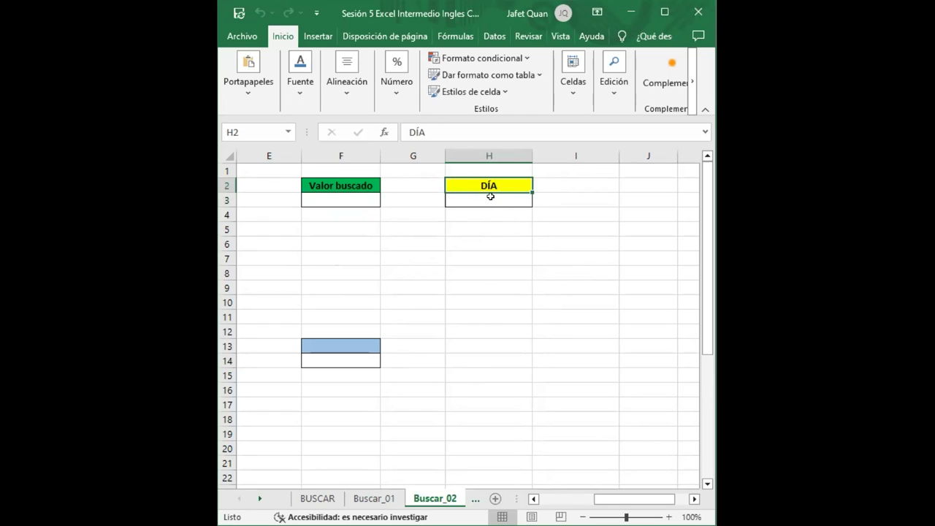
{"action": "left_click", "coordinate": [491, 197]}
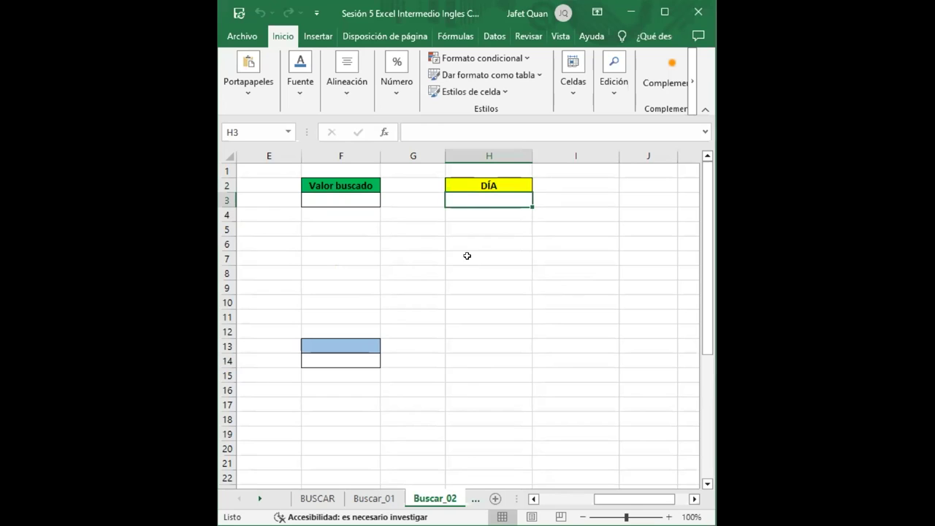
{"action": "key", "text": "ctrl+v"}
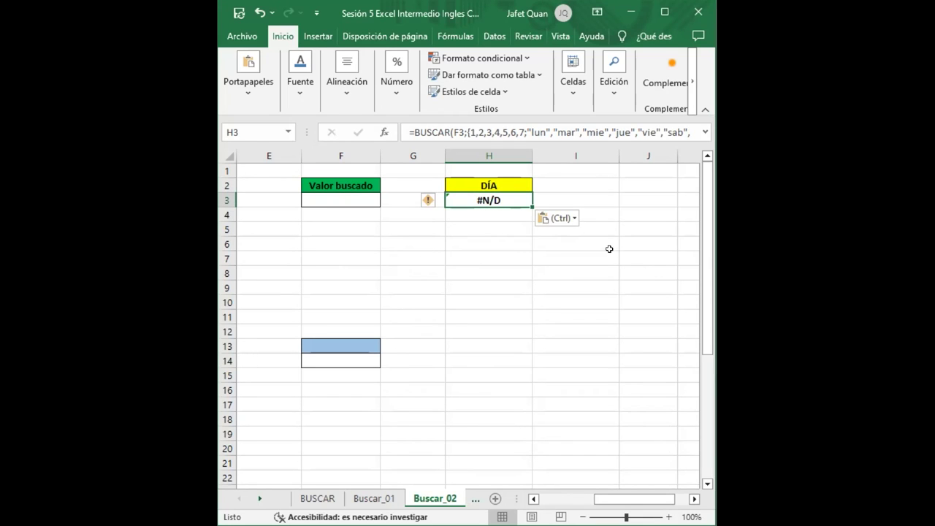
Test the weekday lookup by entering 1 and then 2 in F3 under Valor buscado
{"action": "left_click", "coordinate": [339, 196]}
{"action": "type", "text": "1"}
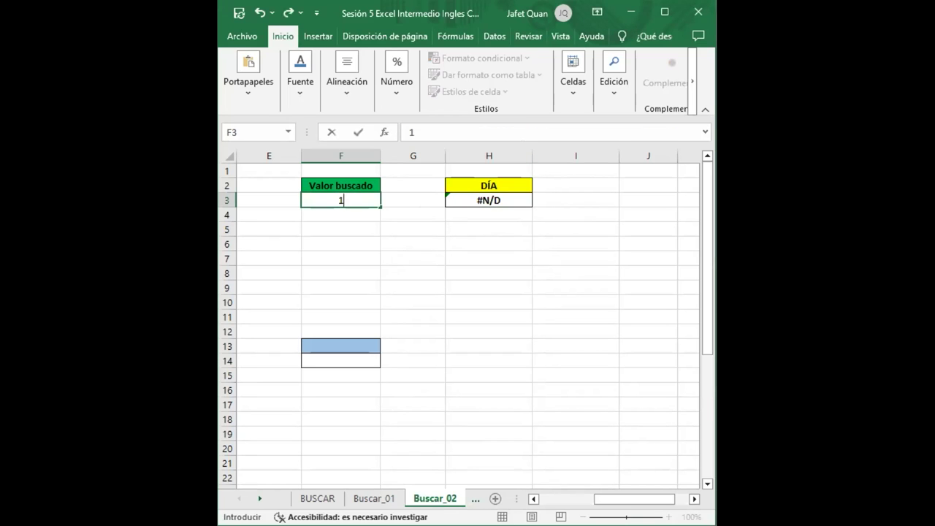
{"action": "left_click", "coordinate": [413, 200]}
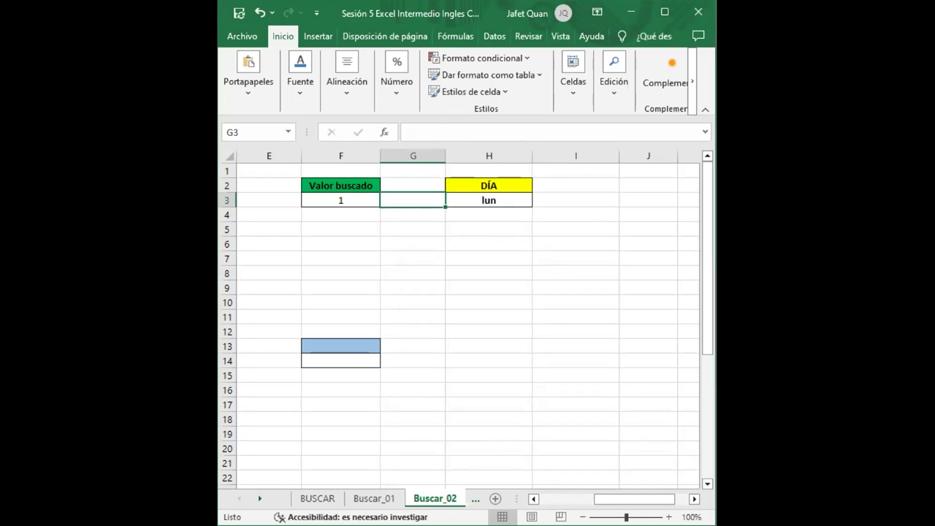
{"action": "left_click", "coordinate": [340, 200]}
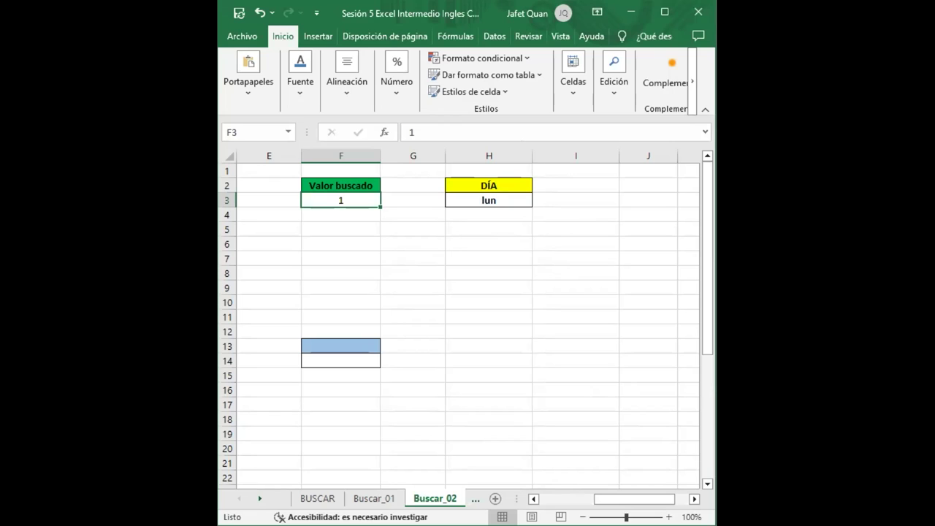
{"action": "type", "text": "2"}
{"action": "left_click", "coordinate": [413, 200]}
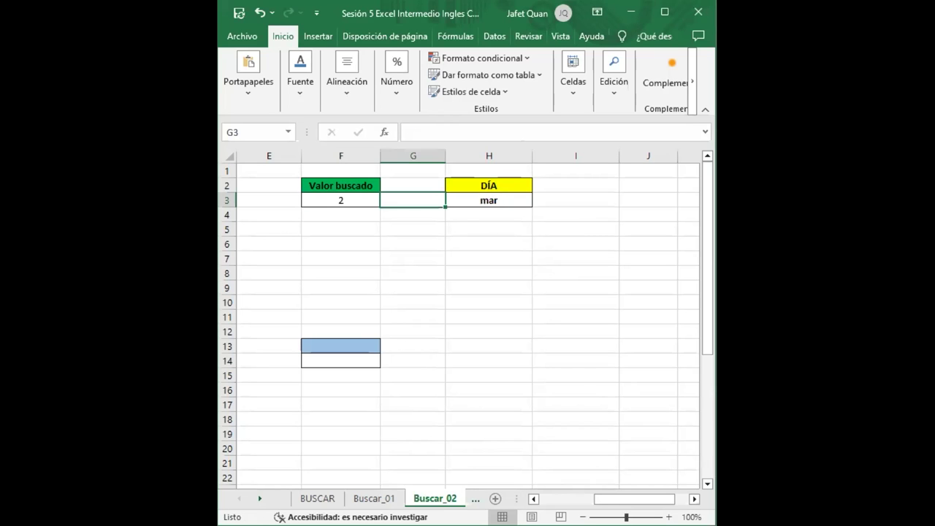
{"action": "type", "text": "3"}
{"action": "key", "text": "Tab"}
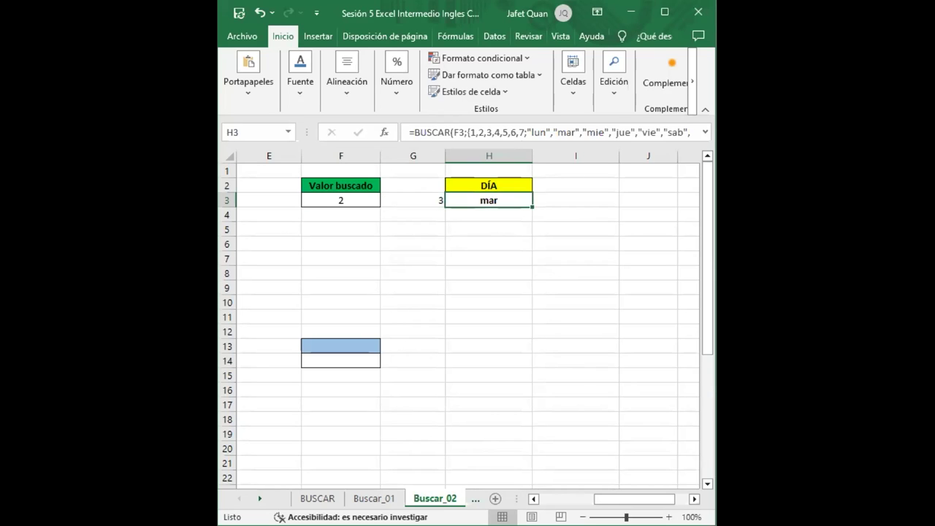
{"action": "key", "text": "Left"}
{"action": "key", "text": "Left"}
{"action": "key", "text": "Right"}
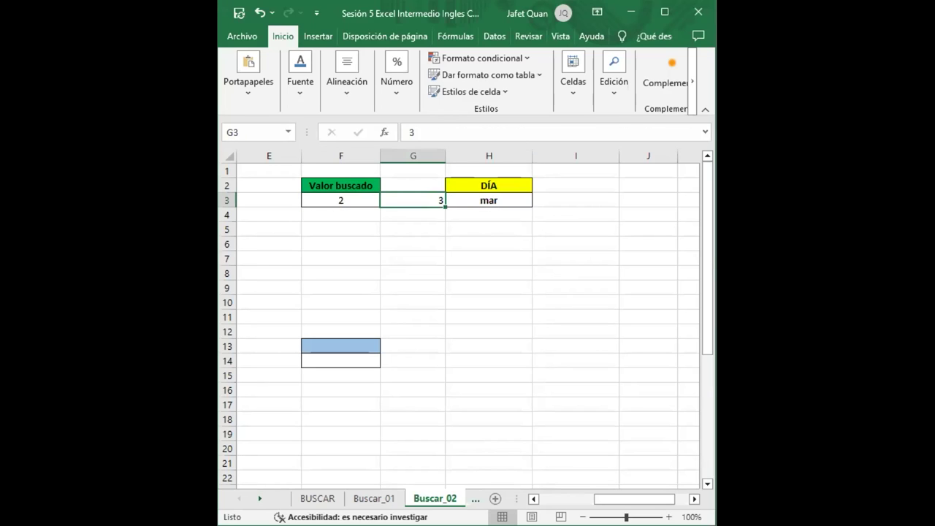
{"action": "key", "text": "Delete"}
{"action": "key", "text": "Left"}
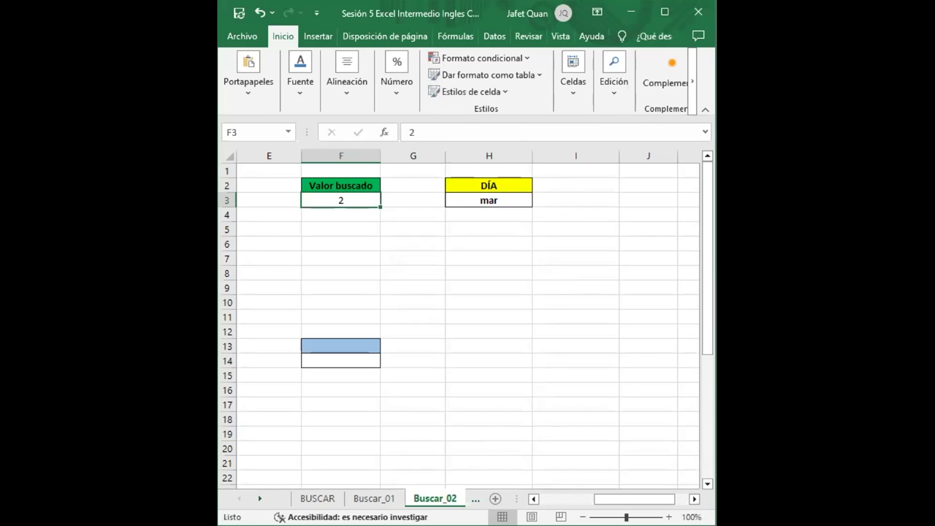
Set the lookup value in F3 to 7
{"action": "type", "text": "7"}
{"action": "key", "text": "Tab"}
{"action": "key", "text": "Left"}
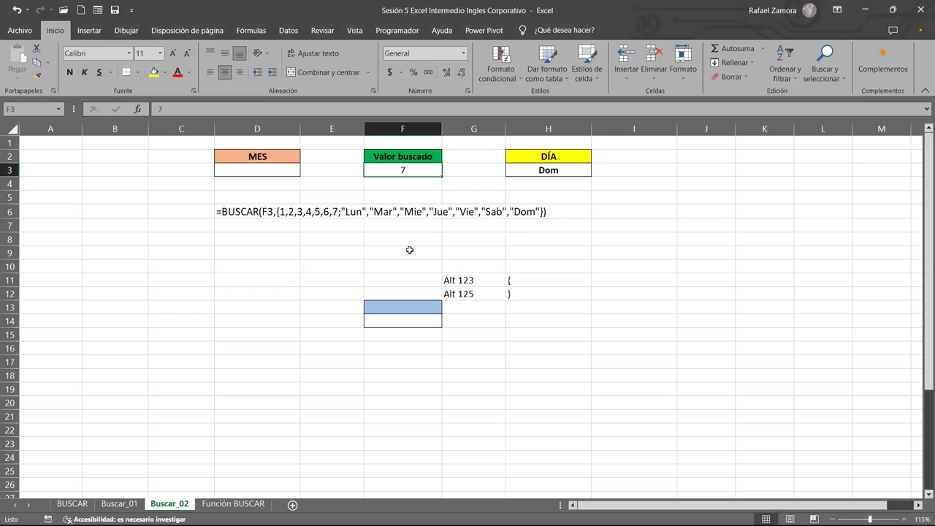
Copy the full BUSCAR formula text from H3 and paste it into D3 under MES
{"action": "left_click", "coordinate": [278, 171]}
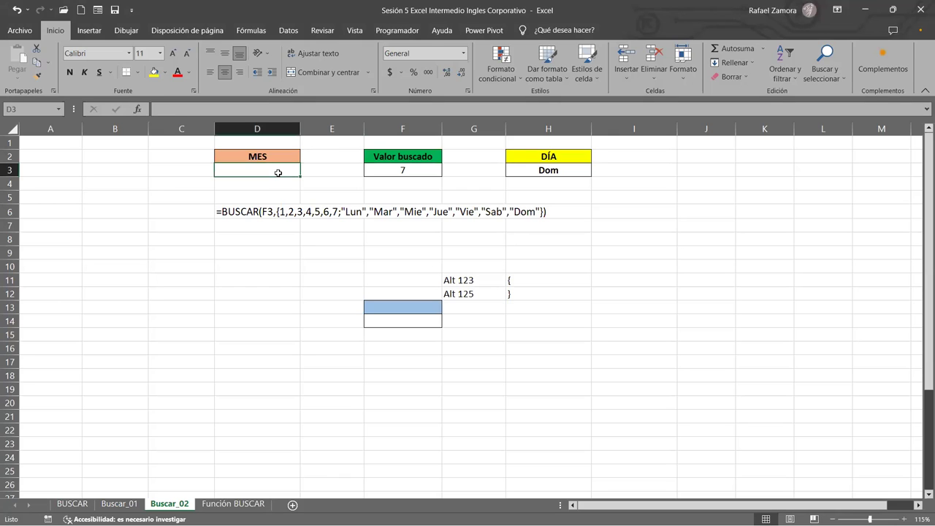
{"action": "left_click", "coordinate": [549, 171]}
{"action": "left_click_drag", "start_coordinate": [475, 109], "coordinate": [87, 122]}
{"action": "key", "text": "ctrl+c"}
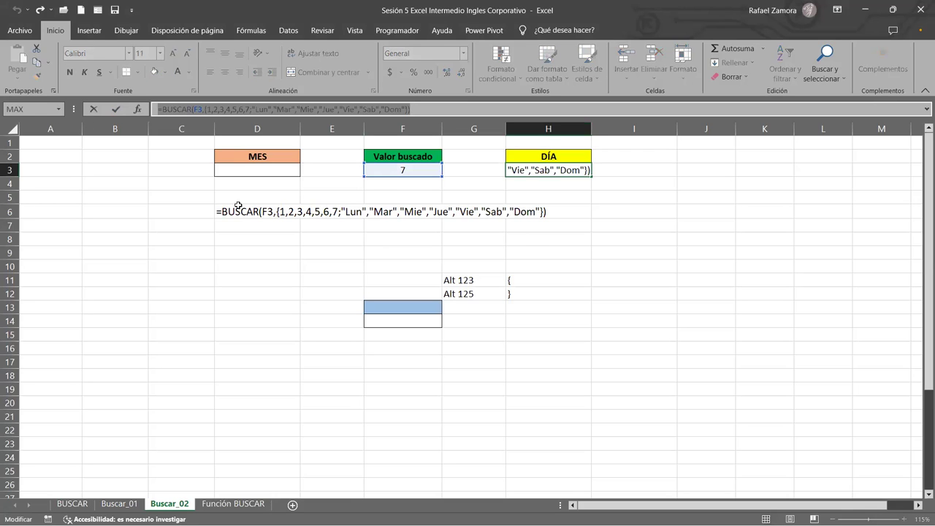
{"action": "left_click", "coordinate": [245, 171]}
{"action": "key", "text": "ctrl+v"}
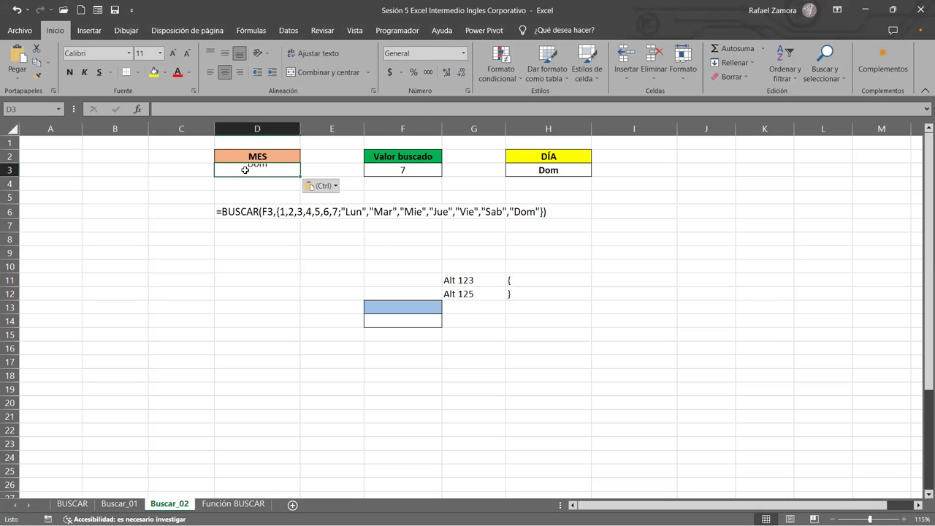
Extend the number list in D3's BUSCAR array from 7 up to 12, adding 8,9,10,11,12 before the semicolon
{"action": "double_click", "coordinate": [245, 171]}
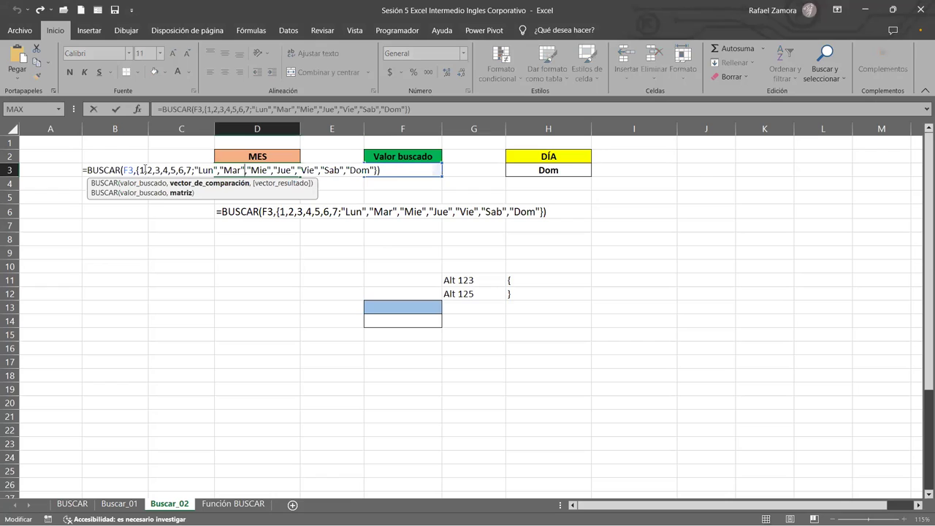
{"action": "left_click", "coordinate": [192, 170]}
{"action": "type", "text": ",8,9,10,11,"}
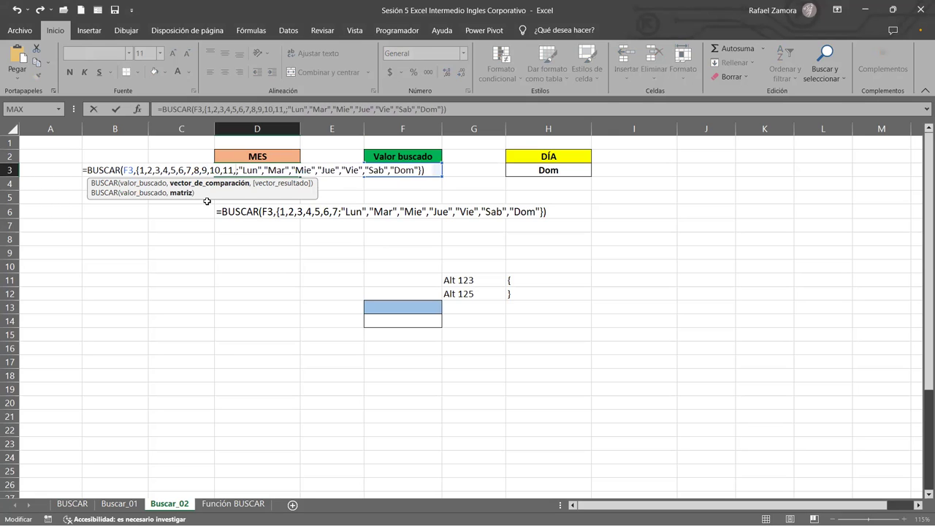
{"action": "type", "text": "12"}
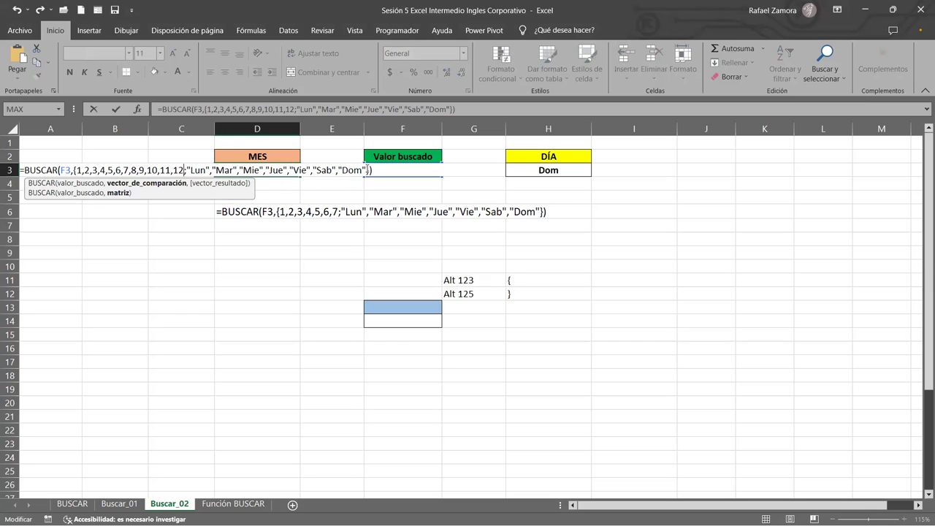
Replace "Lun" with "Ene" and the following "Mar" with "Feb" in the D3 array
{"action": "left_click_drag", "start_coordinate": [368, 169], "coordinate": [337, 170]}
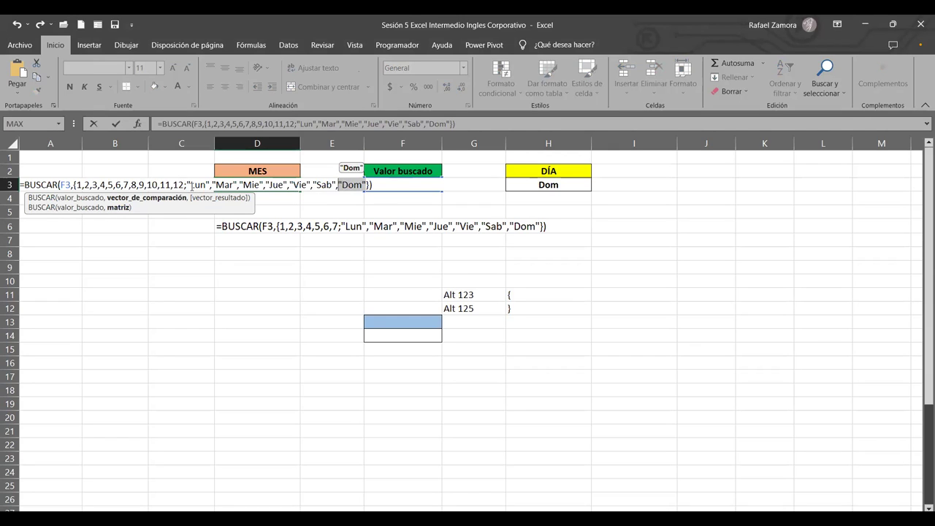
{"action": "left_click_drag", "start_coordinate": [189, 170], "coordinate": [205, 188]}
{"action": "type", "text": "Ene"}
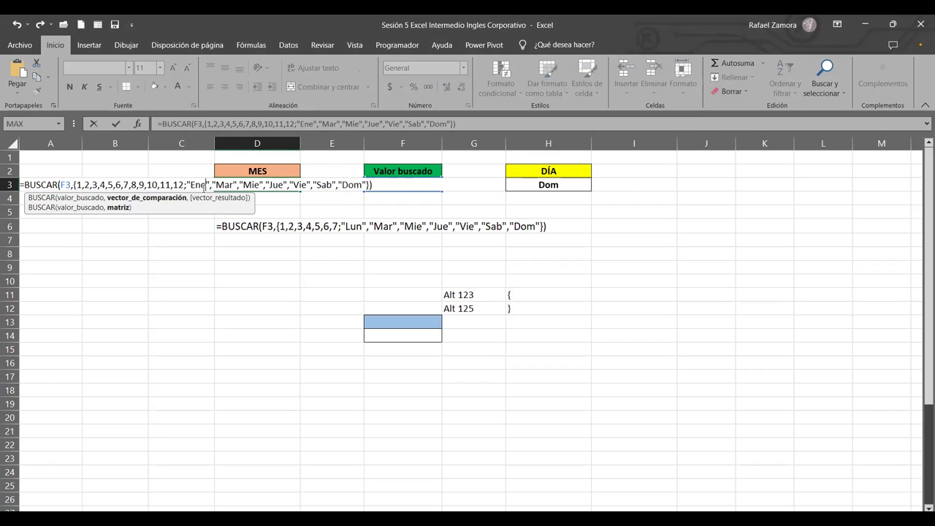
{"action": "key", "text": "Right"}
{"action": "key", "text": "Right"}
{"action": "key", "text": "Right"}
{"action": "type", "text": "Fen"}
{"action": "key", "text": "BackSpace"}
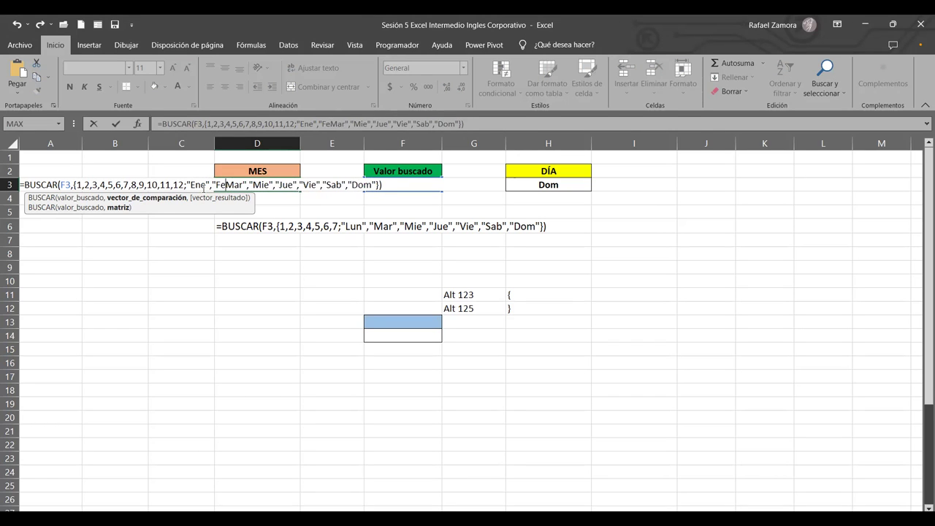
{"action": "key", "text": "Delete"}
{"action": "key", "text": "Delete"}
{"action": "key", "text": "Delete"}
{"action": "type", "text": "b"}
Replace "Mie" with "Mar" and "Jue" with "Abr" in the D3 array
{"action": "key", "text": "Right"}
{"action": "key", "text": "Right"}
{"action": "key", "text": "Right"}
{"action": "key", "text": "Right"}
{"action": "key", "text": "Right"}
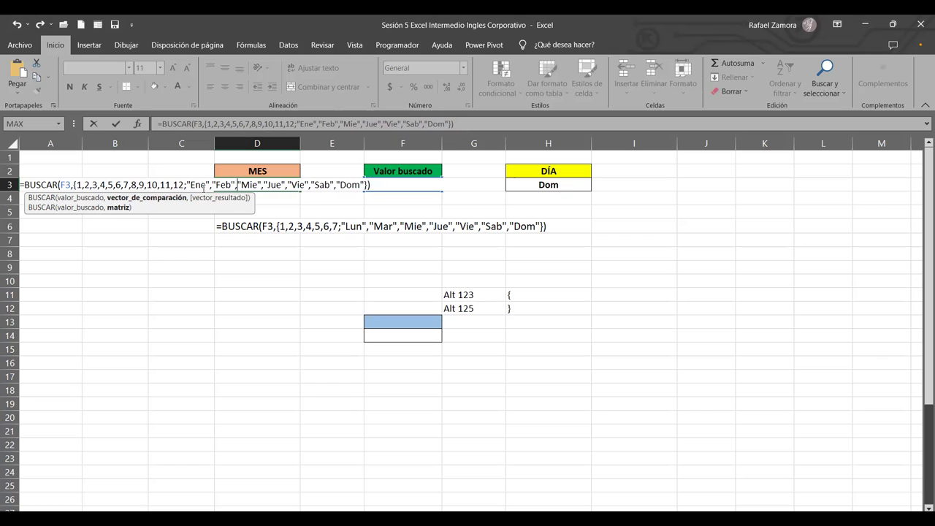
{"action": "key", "text": "BackSpace"}
{"action": "key", "text": "Delete"}
{"action": "type", "text": "ar"}
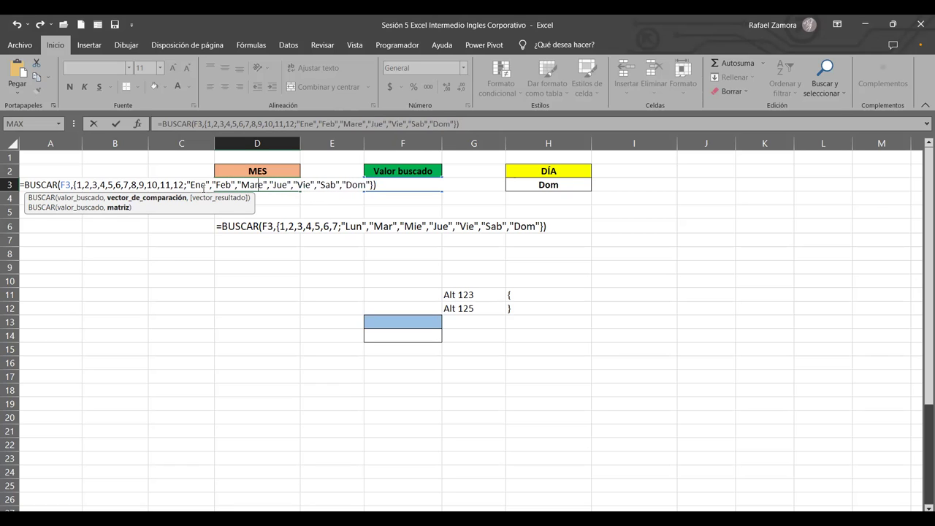
{"action": "key", "text": "Right"}
{"action": "key", "text": "Right"}
{"action": "key", "text": "Right"}
{"action": "key", "text": "Delete"}
{"action": "type", "text": "Abr"}
{"action": "key", "text": "Delete"}
{"action": "key", "text": "Delete"}
Replace "Vie" with "May" and "Sab" with "Jun" in the D3 array
{"action": "key", "text": "Right"}
{"action": "key", "text": "Right"}
{"action": "key", "text": "Right"}
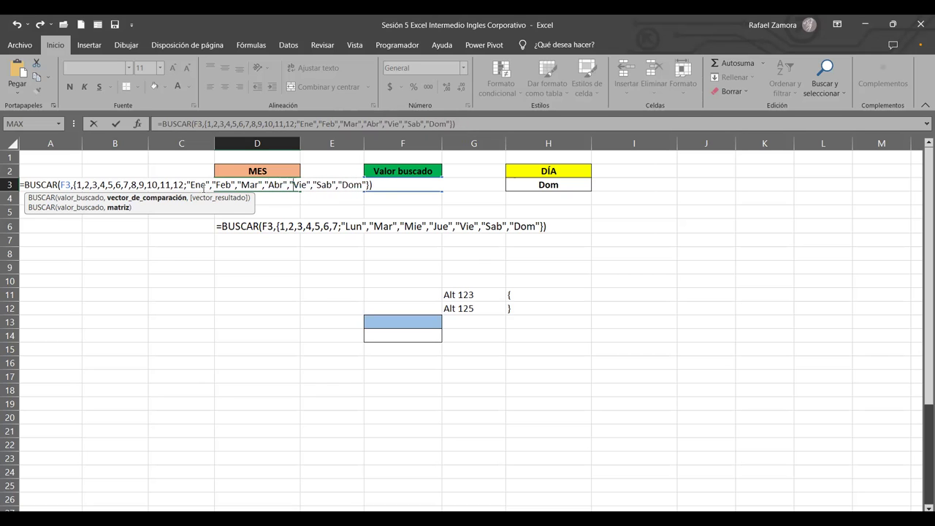
{"action": "type", "text": "Ma"}
{"action": "key", "text": "Delete"}
{"action": "key", "text": "Delete"}
{"action": "type", "text": "y"}
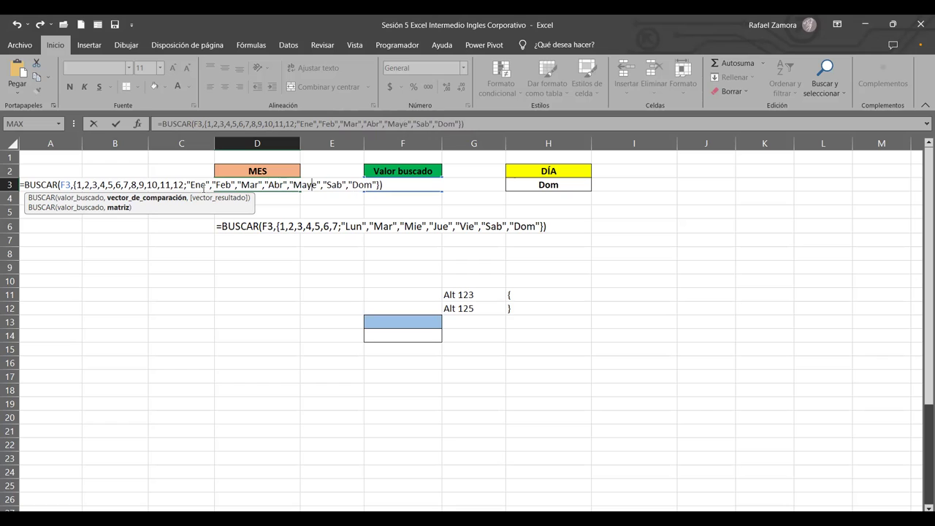
{"action": "key", "text": "Delete"}
{"action": "key", "text": "Right"}
{"action": "key", "text": "Right"}
{"action": "key", "text": "Right"}
{"action": "type", "text": "Jun"}
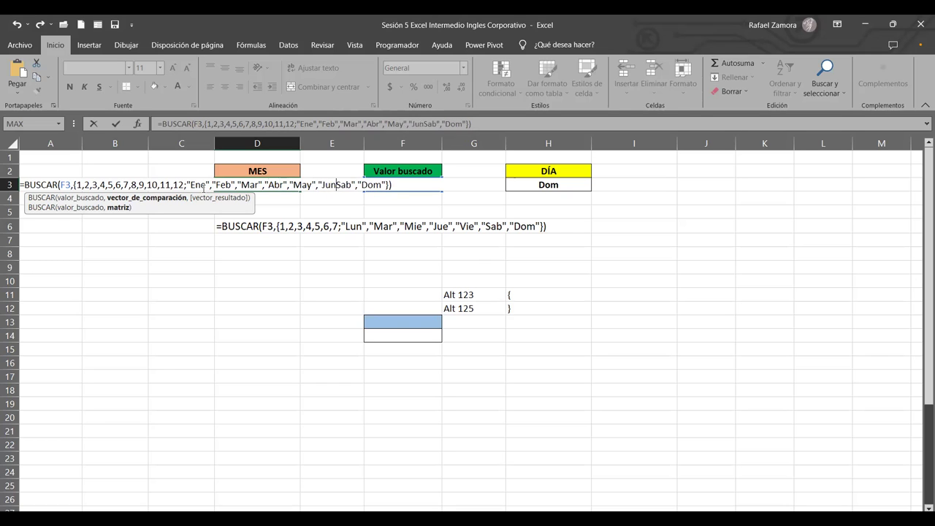
{"action": "key", "text": "Delete"}
{"action": "key", "text": "Delete"}
{"action": "key", "text": "Delete"}
Add "Jul" after "Jun" in the D3 array, keeping "Dom" as the last item
{"action": "key", "text": "Right"}
{"action": "key", "text": "Right"}
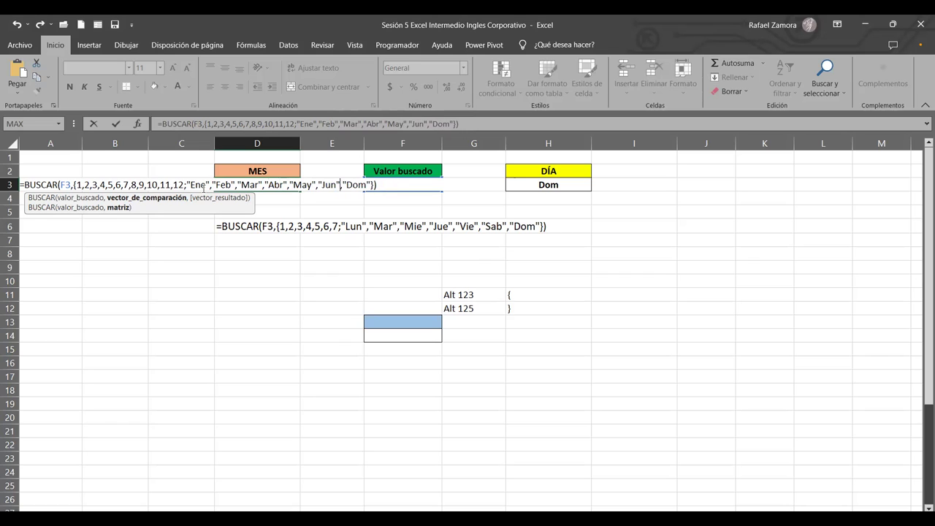
{"action": "type", "text": "Jul"}
{"action": "key", "text": "Delete"}
{"action": "key", "text": "Delete"}
{"action": "key", "text": "Delete"}
{"action": "key", "text": "Delete"}
{"action": "type", "text": "\",\"Dom\""}
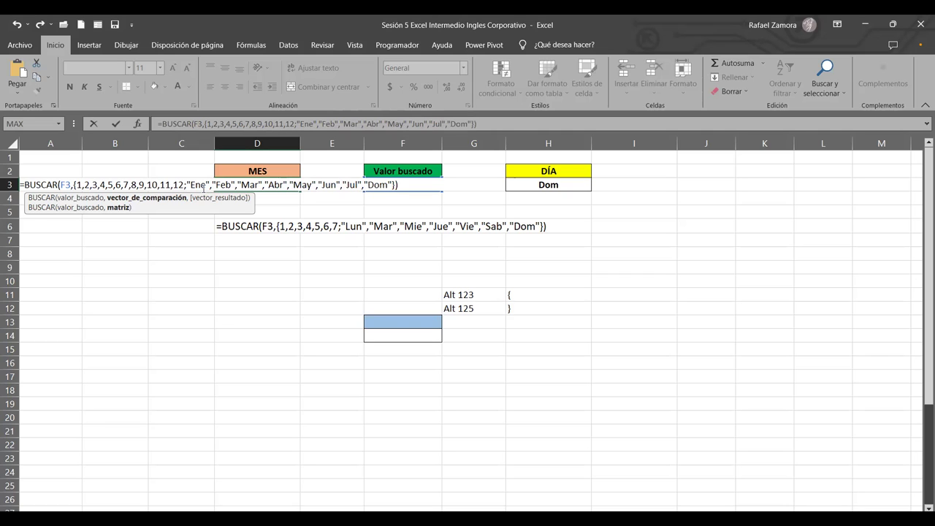
Add "Ago" and "Sep" between "Jul" and the final "Dom" in the D3 array
{"action": "key", "text": "BackSpace"}
{"action": "key", "text": "BackSpace"}
{"action": "key", "text": "BackSpace"}
{"action": "type", "text": "Ago\",\"Dom"}
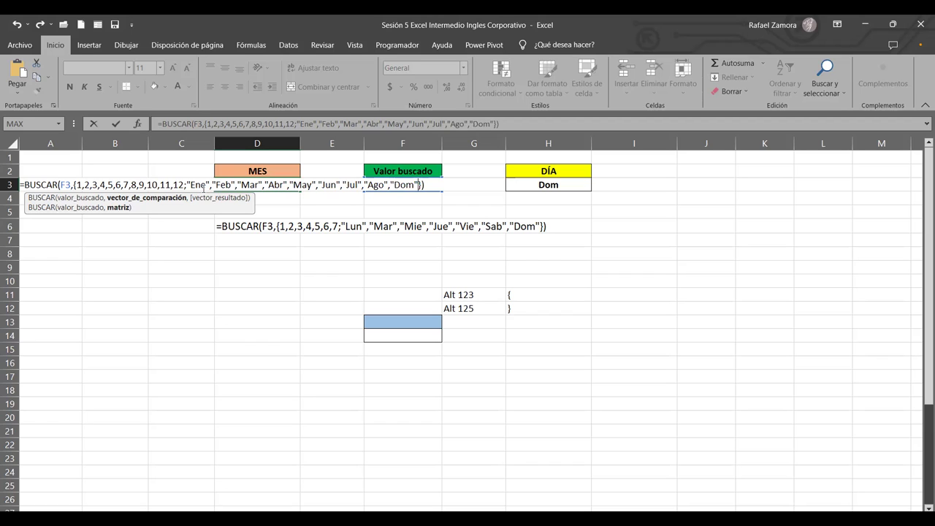
{"action": "key", "text": "BackSpace"}
{"action": "key", "text": "BackSpace"}
{"action": "key", "text": "BackSpace"}
{"action": "type", "text": "Sep\",\"Dom"}
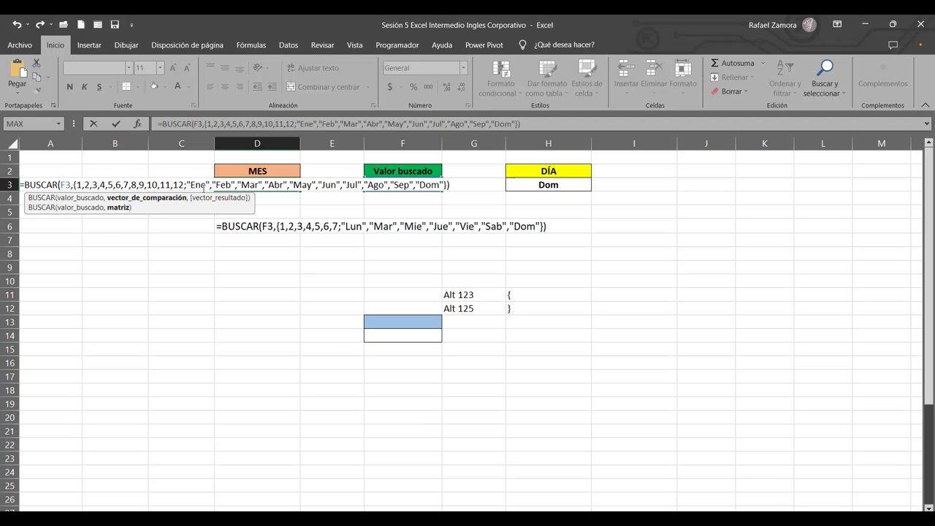
Add "Oct" and "Nov" between "Sep" and the final "Dom" in the D3 array
{"action": "key", "text": "BackSpace"}
{"action": "key", "text": "BackSpace"}
{"action": "key", "text": "BackSpace"}
{"action": "type", "text": "Oct"}
{"action": "key", "text": "Right"}
{"action": "type", "text": ",\"Dom\""}
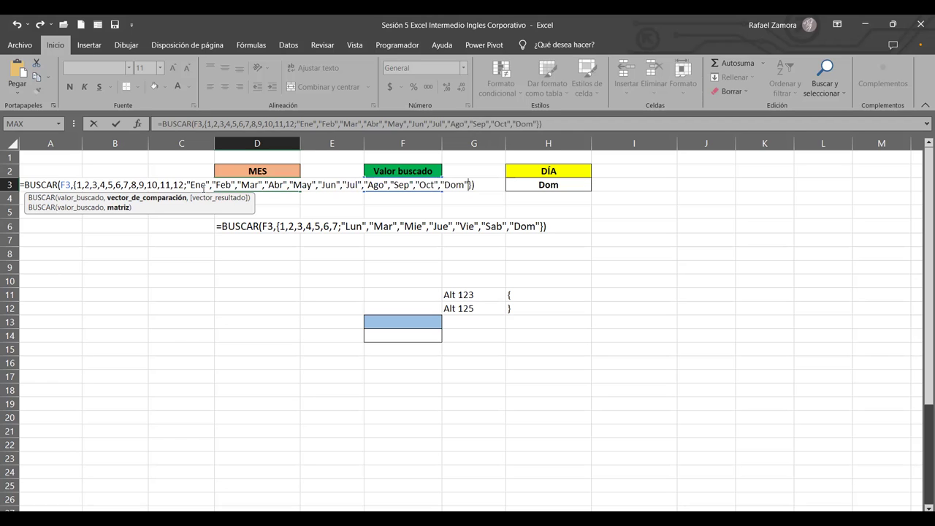
{"action": "key", "text": "Left"}
{"action": "key", "text": "BackSpace"}
{"action": "key", "text": "BackSpace"}
{"action": "key", "text": "BackSpace"}
{"action": "type", "text": "Nov"}
{"action": "key", "text": "Right"}
{"action": "type", "text": ",\"Dom\""}
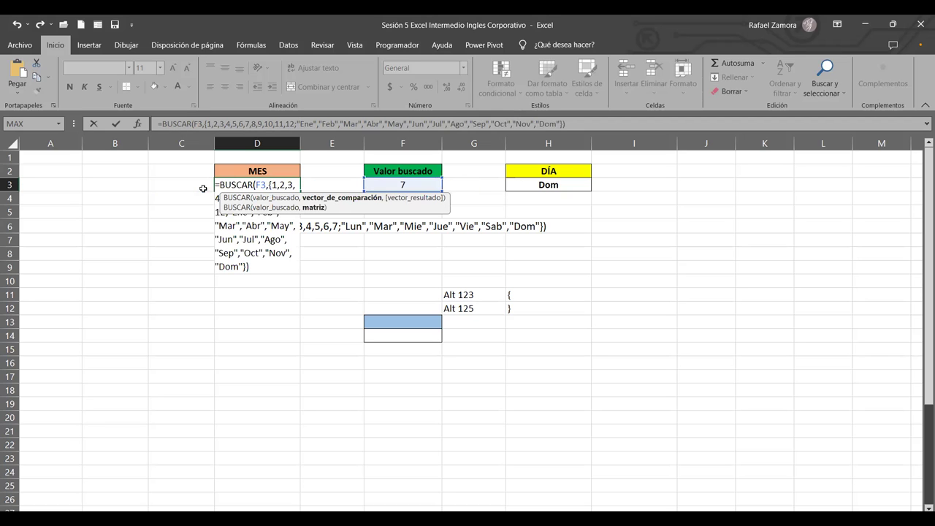
Replace the final "Dom" with "Dic" in the D3 array and enter the formula
{"action": "key", "text": "Left"}
{"action": "key", "text": "Left"}
{"action": "key", "text": "BackSpace"}
{"action": "type", "text": "ic"}
{"action": "key", "text": "Delete"}
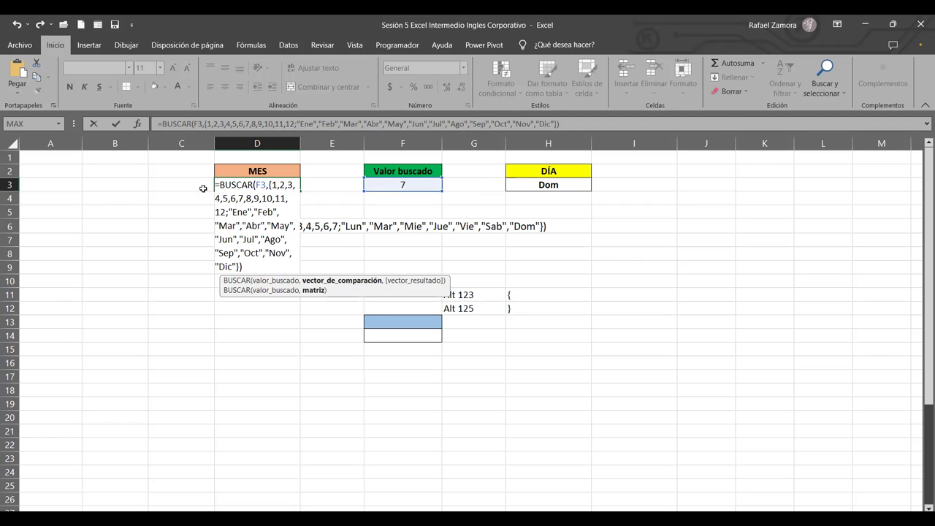
{"action": "key", "text": "Return"}
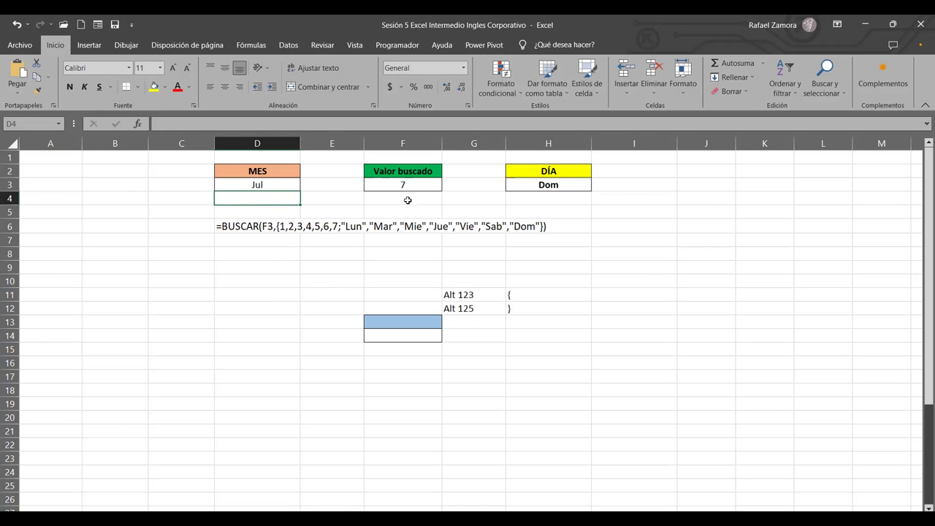
Test the month and weekday formulas by entering the values 1 to 7 one after another in cell F3
{"action": "left_click", "coordinate": [388, 186]}
{"action": "type", "text": "1"}
{"action": "key", "text": "ctrl+Return"}
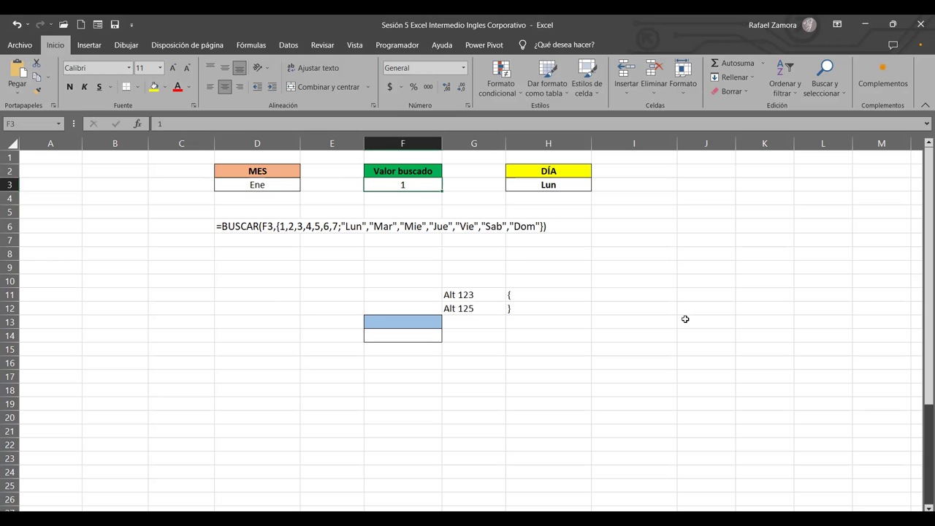
{"action": "type", "text": "2"}
{"action": "key", "text": "ctrl+Return"}
{"action": "type", "text": "3"}
{"action": "key", "text": "ctrl+Return"}
{"action": "type", "text": "4"}
{"action": "type", "text": "5"}
{"action": "key", "text": "ctrl+Return"}
{"action": "type", "text": "6"}
{"action": "key", "text": "ctrl+Return"}
{"action": "type", "text": "7"}
{"action": "key", "text": "ctrl+Return"}
Test the formulas with the values 8, 9, 10, 11 and 12 one after another in cell F3
{"action": "type", "text": "8"}
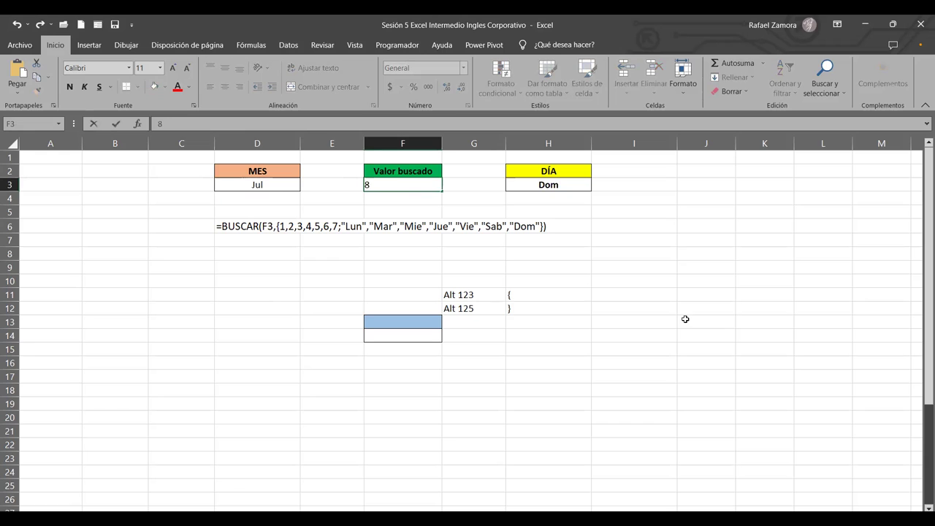
{"action": "key", "text": "ctrl+Return"}
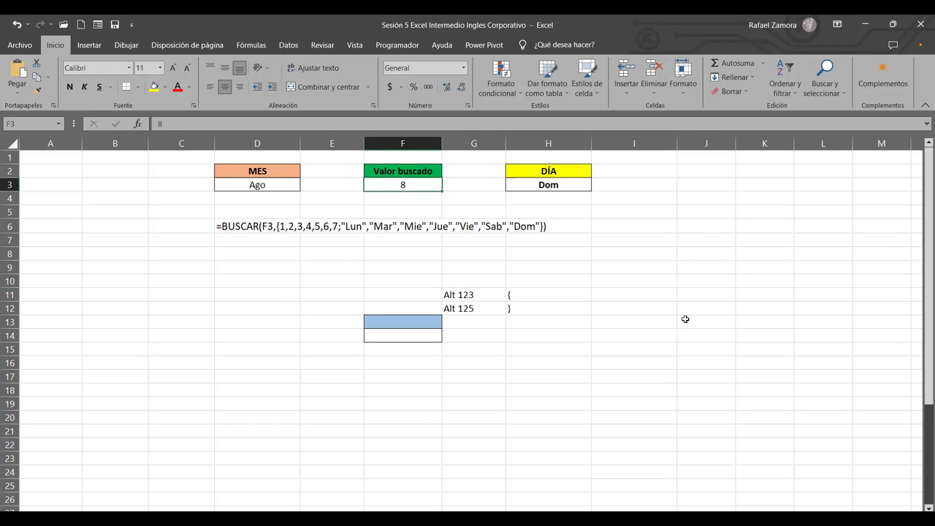
{"action": "type", "text": "9"}
{"action": "key", "text": "ctrl+Return"}
{"action": "type", "text": "10"}
{"action": "key", "text": "ctrl+Return"}
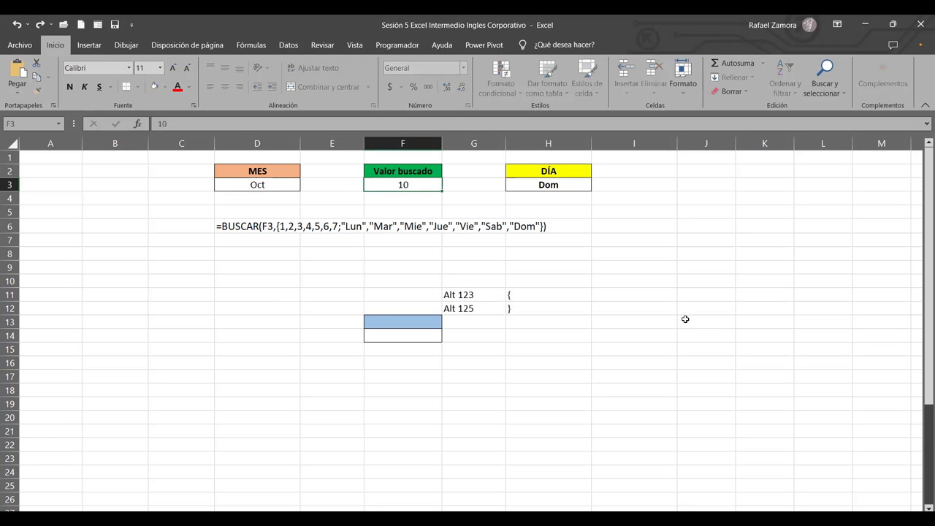
{"action": "type", "text": "11"}
{"action": "key", "text": "ctrl+Return"}
{"action": "type", "text": "12"}
{"action": "key", "text": "ctrl+Return"}
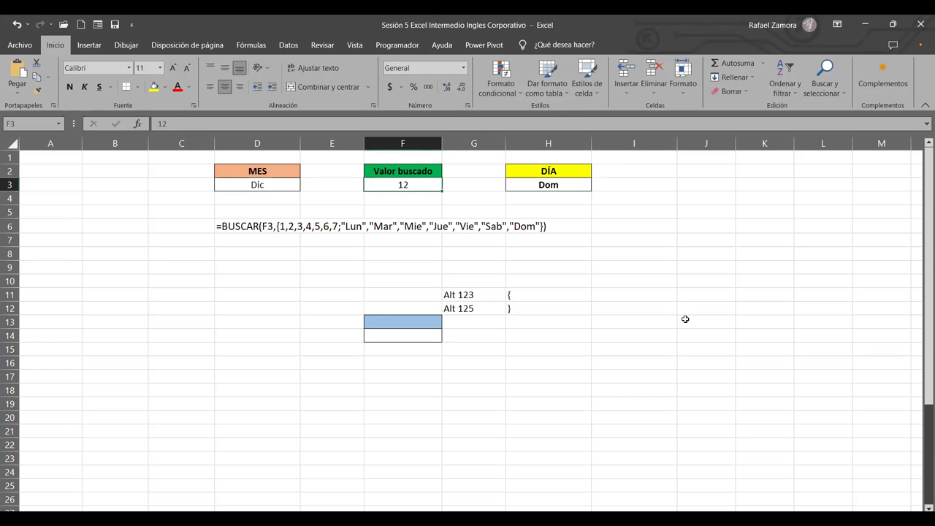
Test the out-of-range value 13 in cell F3 and set the cell to 5
{"action": "type", "text": "13"}
{"action": "key", "text": "ctrl+Return"}
{"action": "type", "text": "5"}
{"action": "key", "text": "ctrl+Return"}
Fill the FORMULATEXTO formula from D6 down to D8 and clear the copy in D7
{"action": "left_click", "coordinate": [242, 228]}
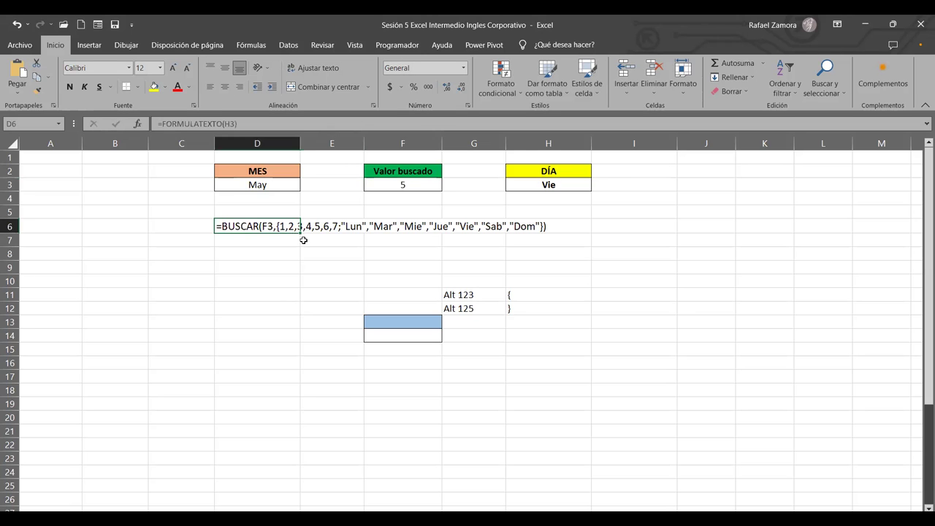
{"action": "left_click_drag", "start_coordinate": [300, 234], "coordinate": [298, 260]}
{"action": "left_click", "coordinate": [274, 239]}
{"action": "key", "text": "Delete"}
Change the FORMULATEXTO reference in D8 to D3 so it displays the month formula
{"action": "left_click", "coordinate": [269, 255]}
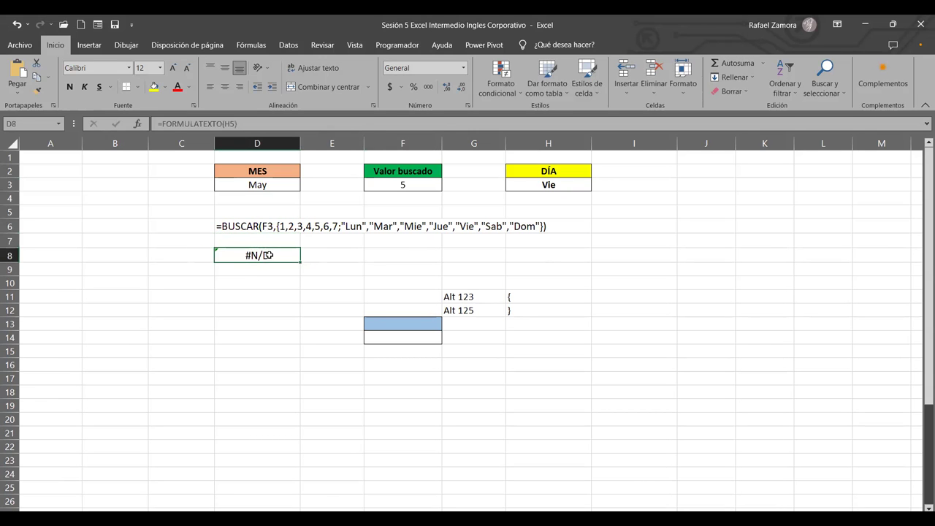
{"action": "double_click", "coordinate": [268, 255]}
{"action": "left_click", "coordinate": [272, 188]}
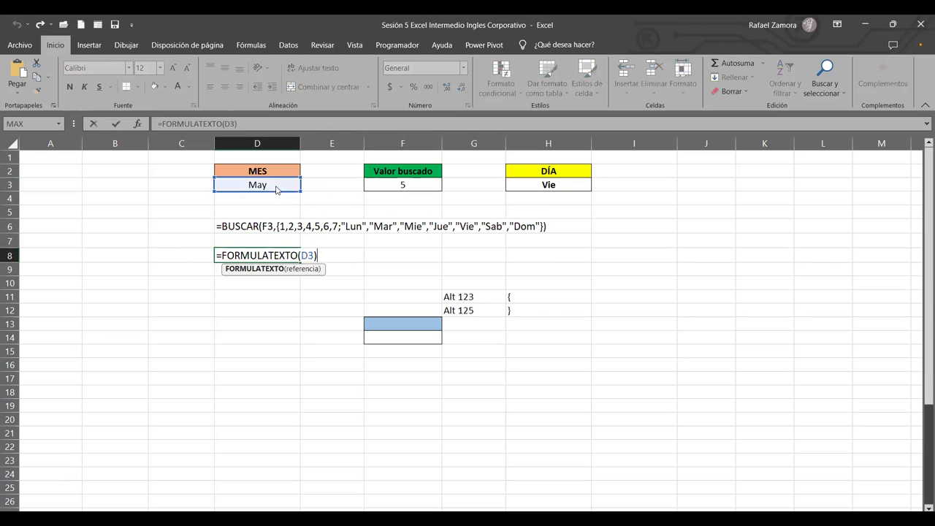
{"action": "key", "text": "Return"}
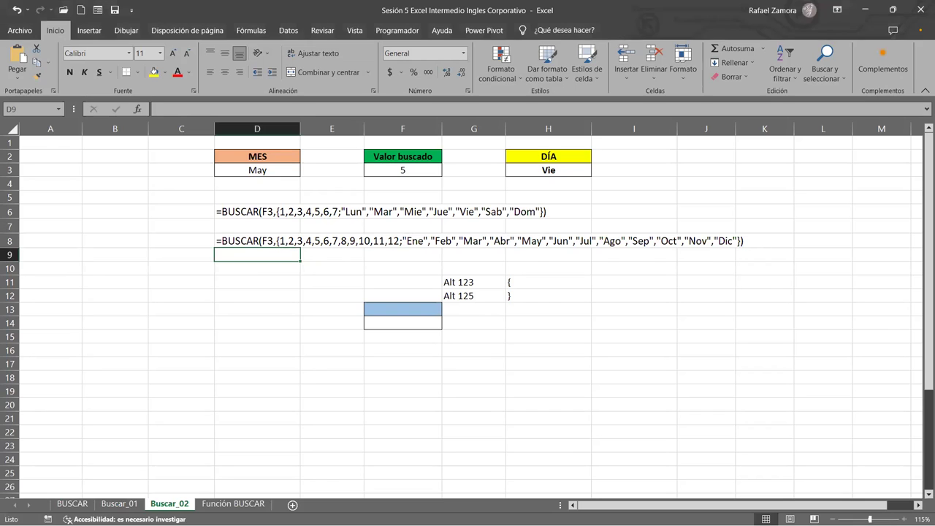
{"action": "left_click", "coordinate": [719, 361]}
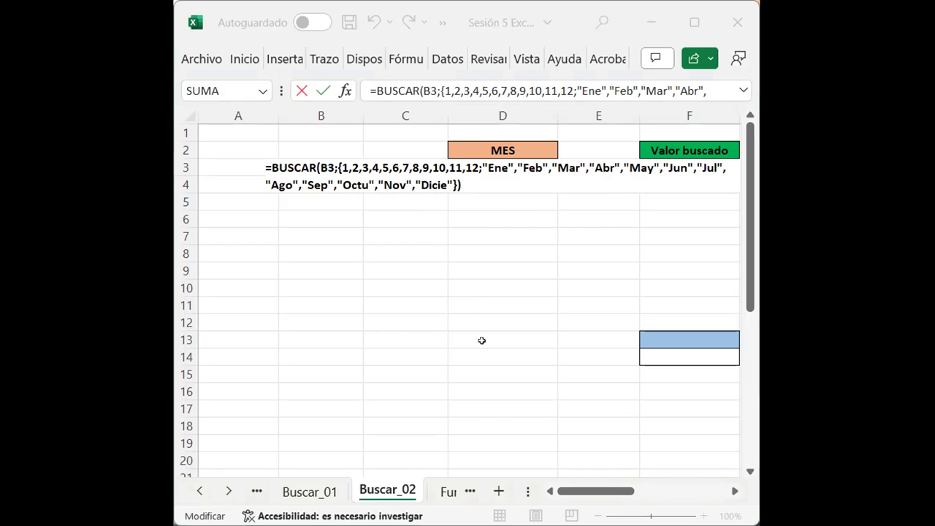
In the other Excel window's D3 BUSCAR formula, replace the lookup reference B3 with F3 and enter the formula
{"action": "left_click", "coordinate": [481, 340]}
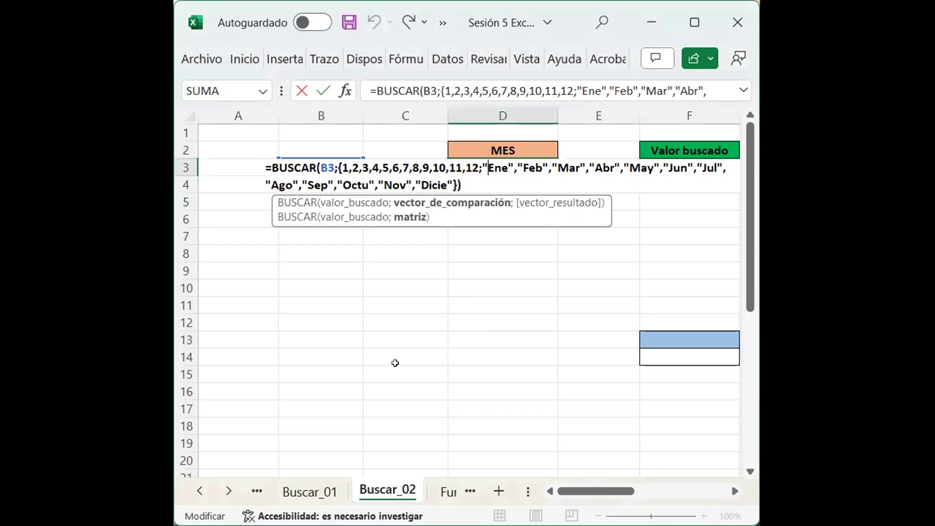
{"action": "left_click", "coordinate": [241, 58]}
{"action": "left_click", "coordinate": [245, 58]}
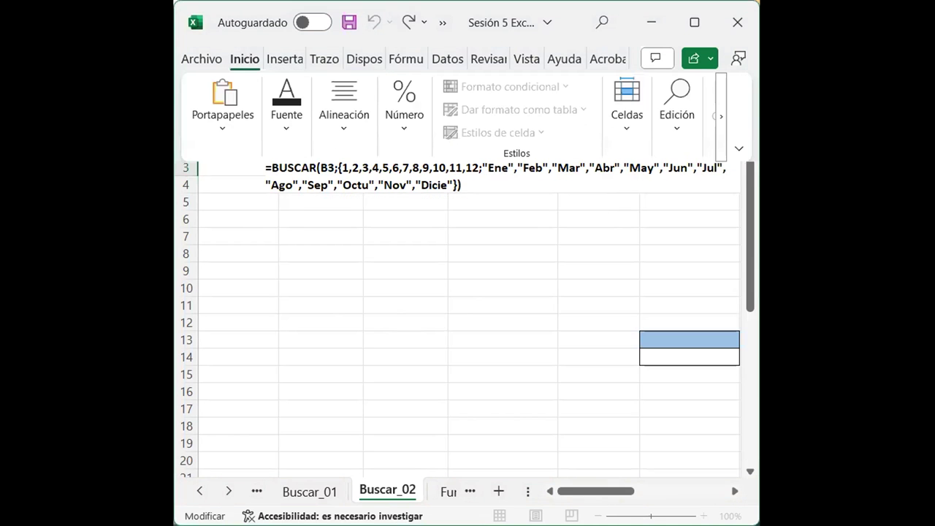
{"action": "left_click", "coordinate": [331, 159]}
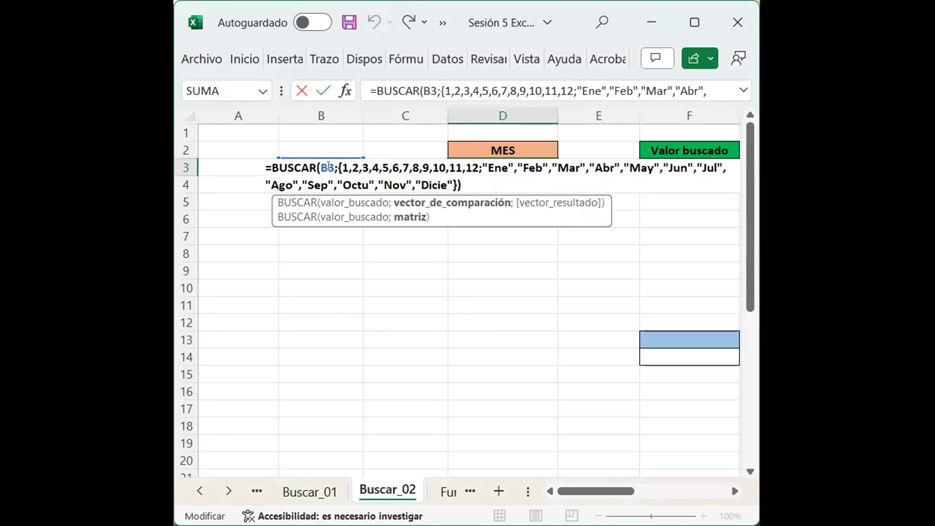
{"action": "left_click", "coordinate": [330, 167]}
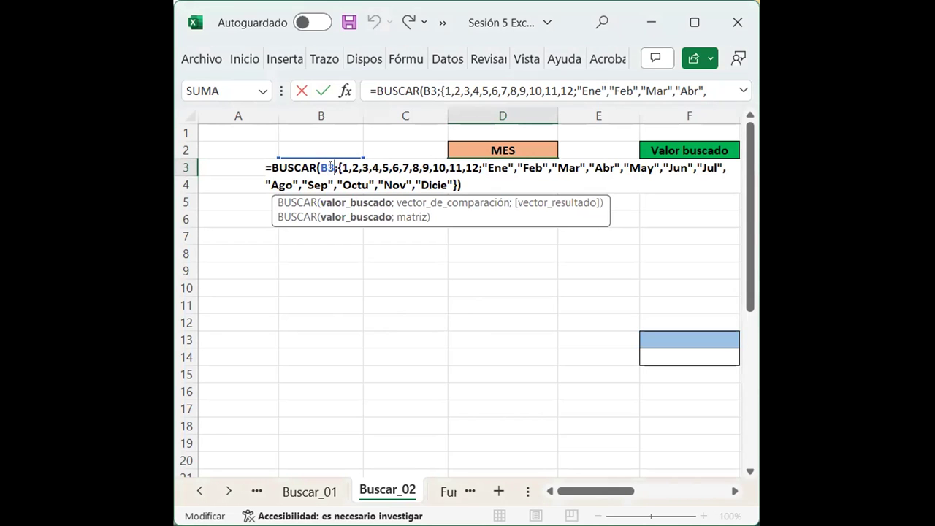
{"action": "key", "text": "BackSpace"}
{"action": "key", "text": "BackSpace"}
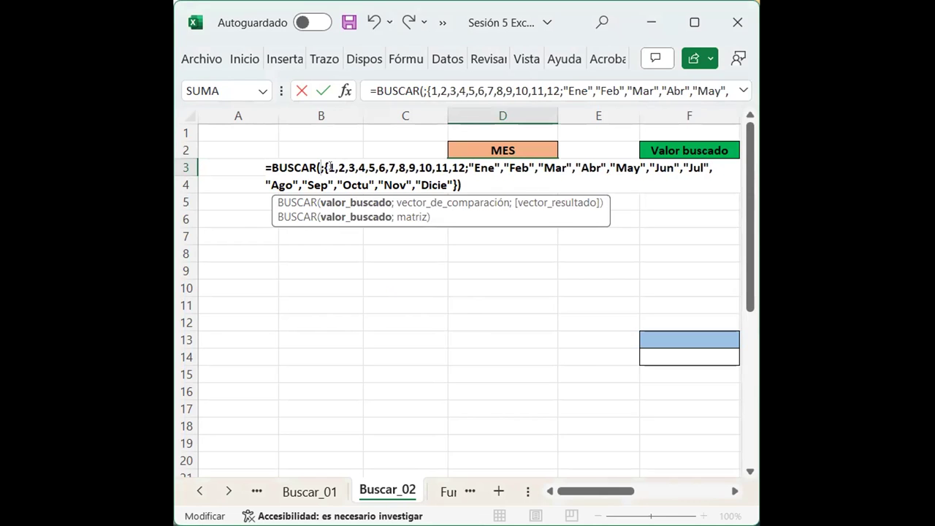
{"action": "type", "text": "F3"}
{"action": "key", "text": "Return"}
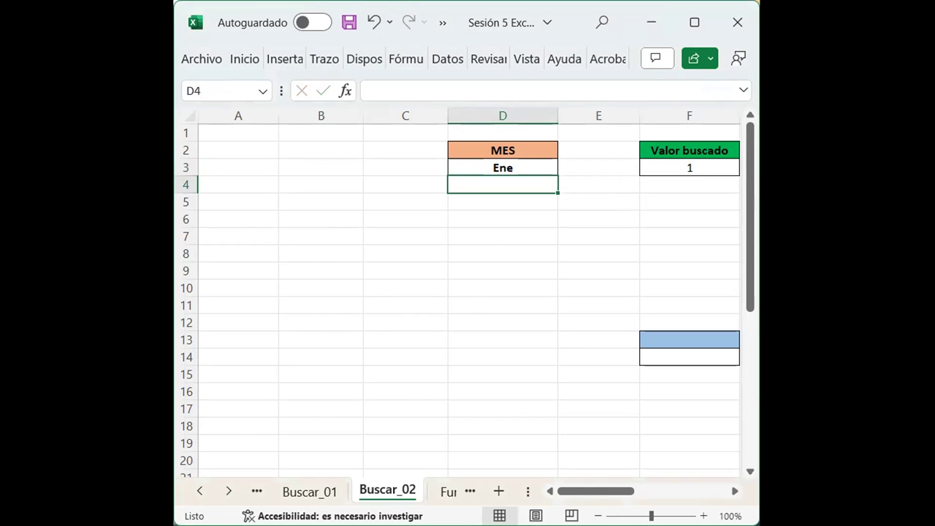
{"action": "key", "text": "alt+Tab"}
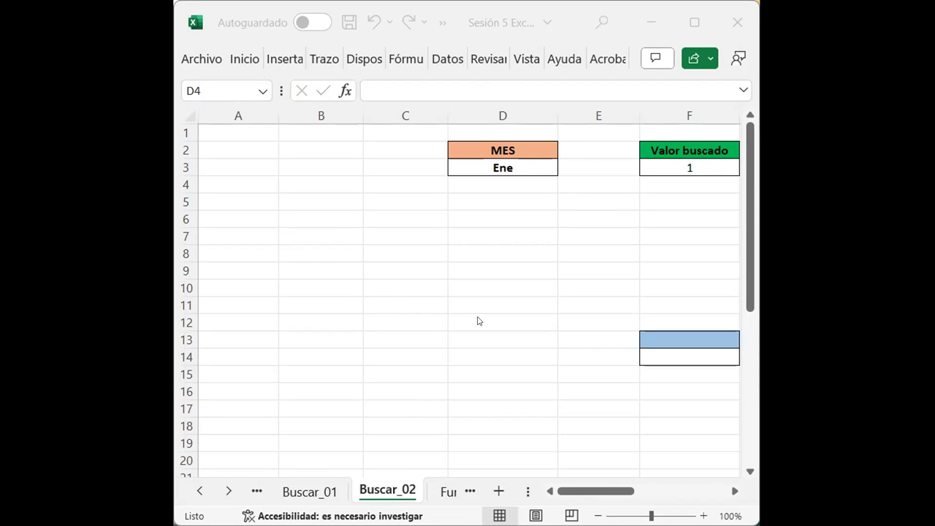
Enter 12 in cell F14 below the blue header cell
{"action": "left_click", "coordinate": [522, 169]}
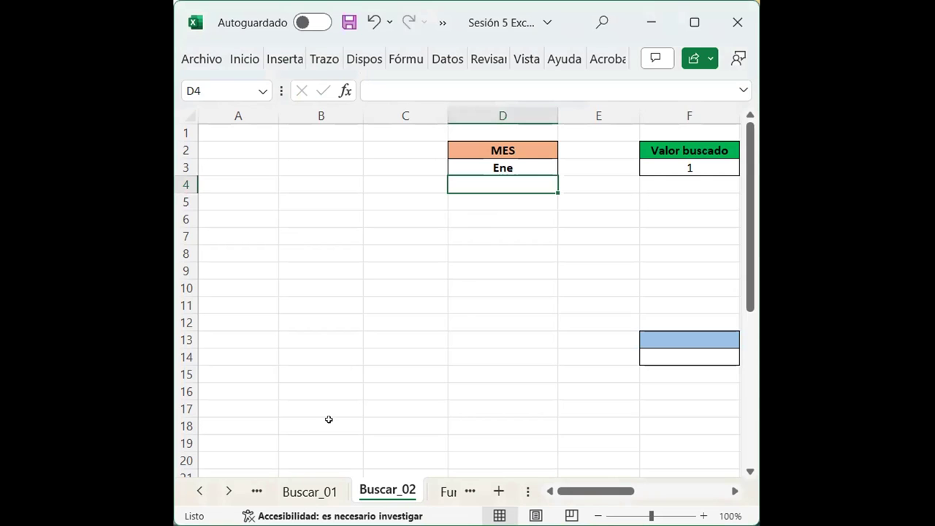
{"action": "left_click", "coordinate": [375, 401]}
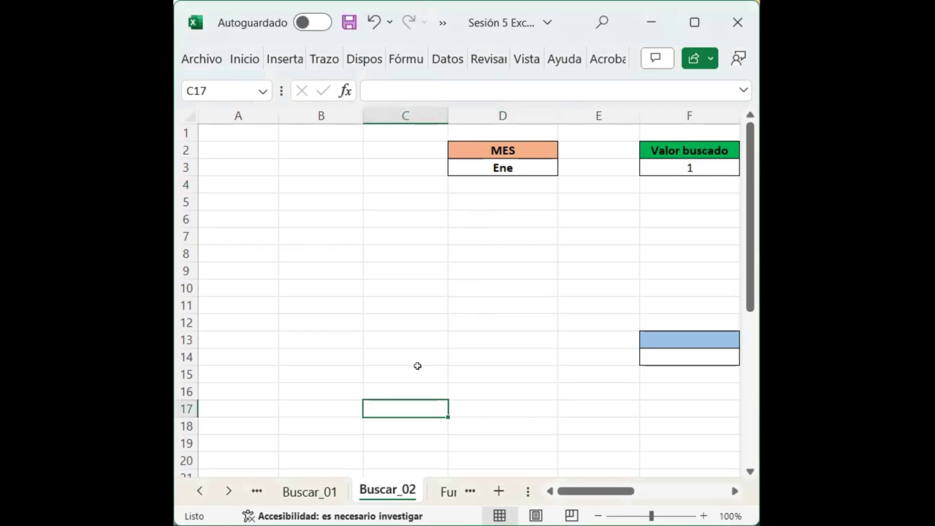
{"action": "key", "text": "Right"}
{"action": "key", "text": "Right"}
{"action": "key", "text": "Right"}
{"action": "key", "text": "Right"}
{"action": "key", "text": "Right"}
{"action": "key", "text": "Right"}
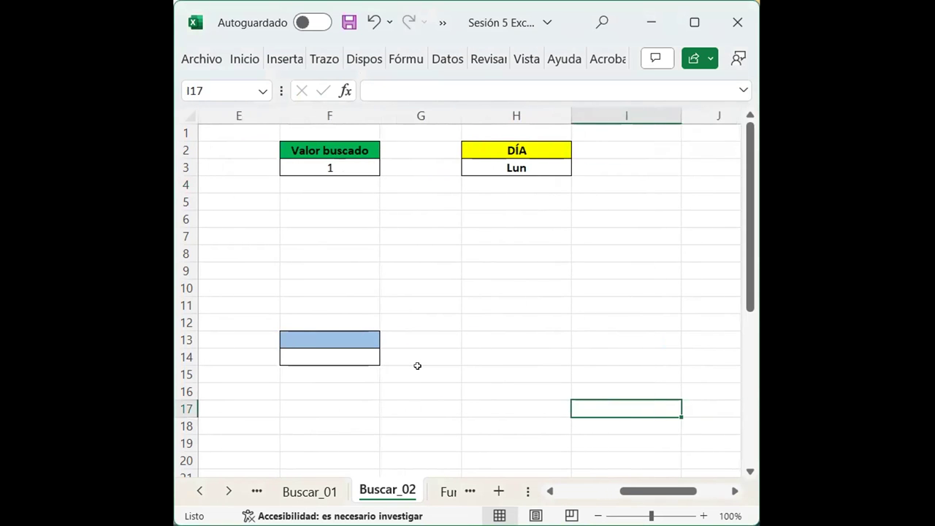
{"action": "left_click", "coordinate": [331, 355]}
{"action": "type", "text": "12"}
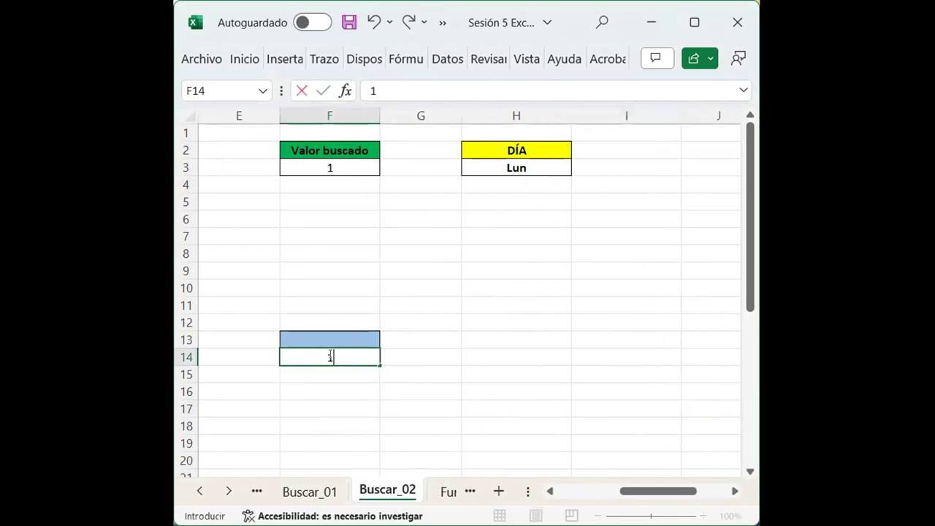
{"action": "left_click", "coordinate": [309, 285]}
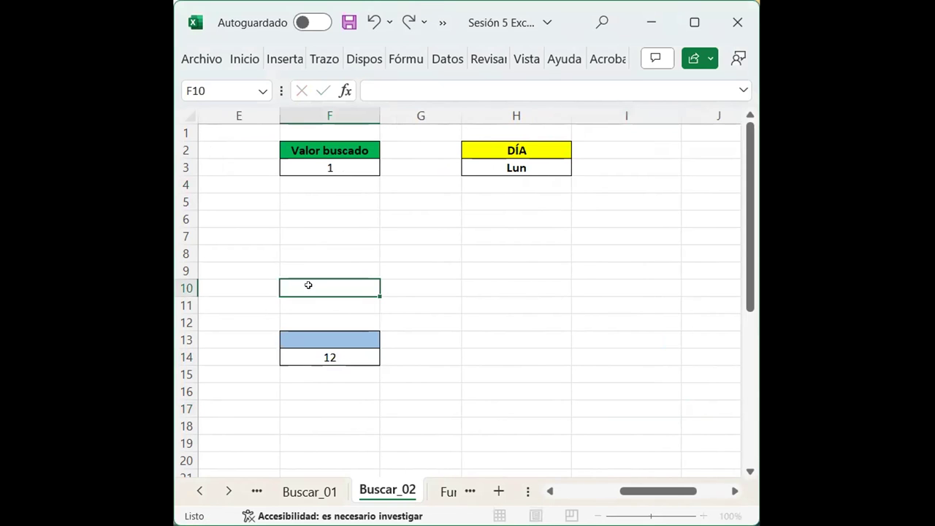
Clear the value entered in cell F14
{"action": "key", "text": "Left"}
{"action": "key", "text": "Left"}
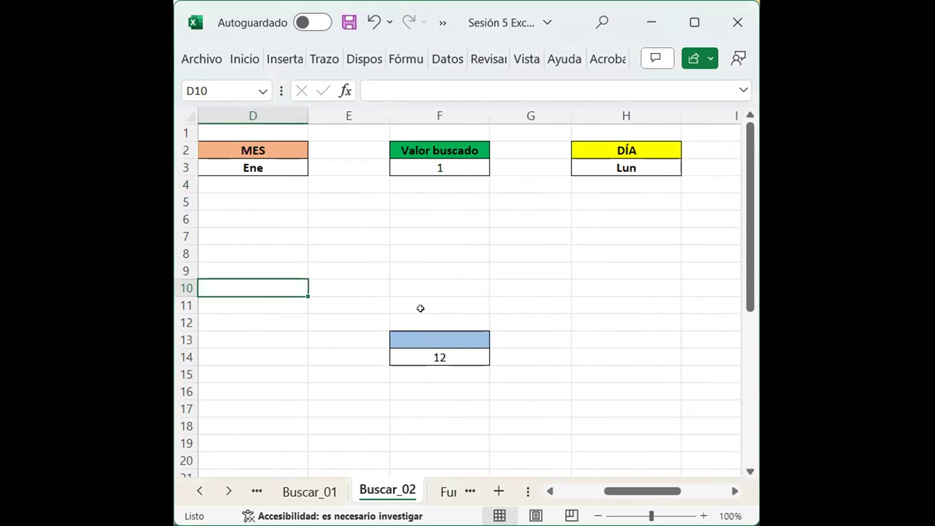
{"action": "left_click", "coordinate": [445, 355]}
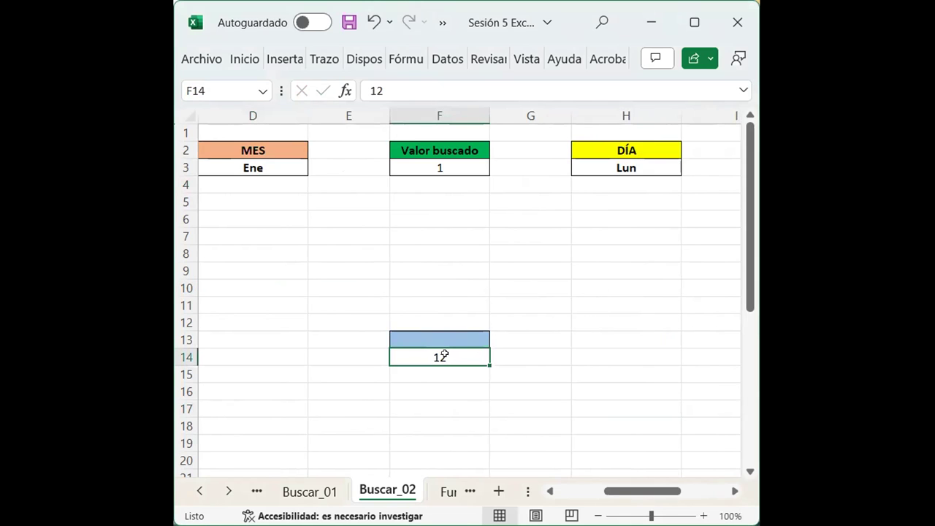
{"action": "key", "text": "BackSpace"}
{"action": "left_click", "coordinate": [442, 270]}
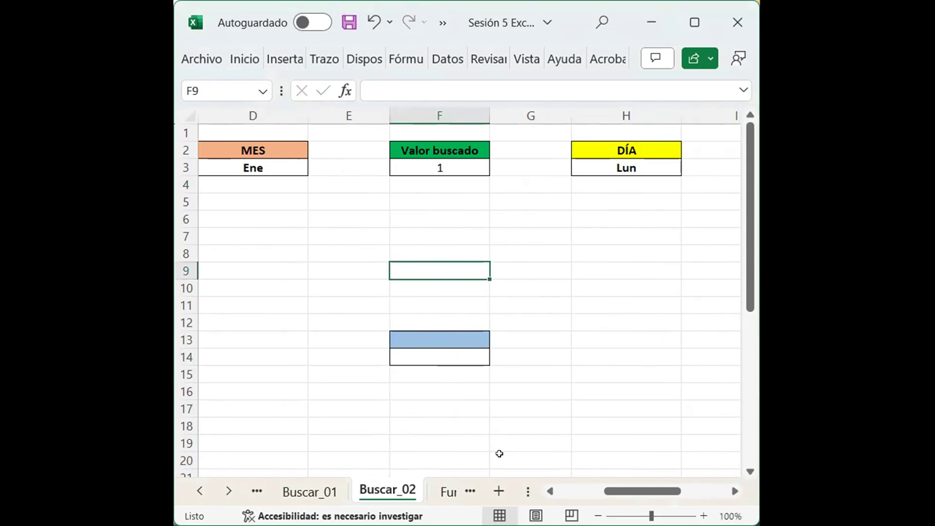
{"action": "left_click", "coordinate": [352, 217]}
{"action": "key", "text": "Left"}
{"action": "key", "text": "Left"}
{"action": "key", "text": "Left"}
{"action": "key", "text": "Left"}
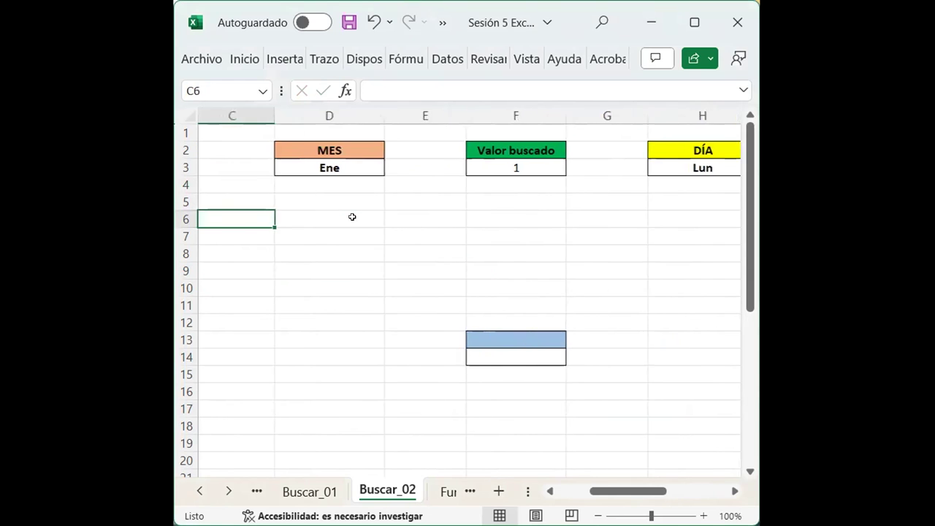
{"action": "key", "text": "Up"}
{"action": "key", "text": "Up"}
{"action": "key", "text": "Up"}
{"action": "key", "text": "Up"}
{"action": "key", "text": "Up"}
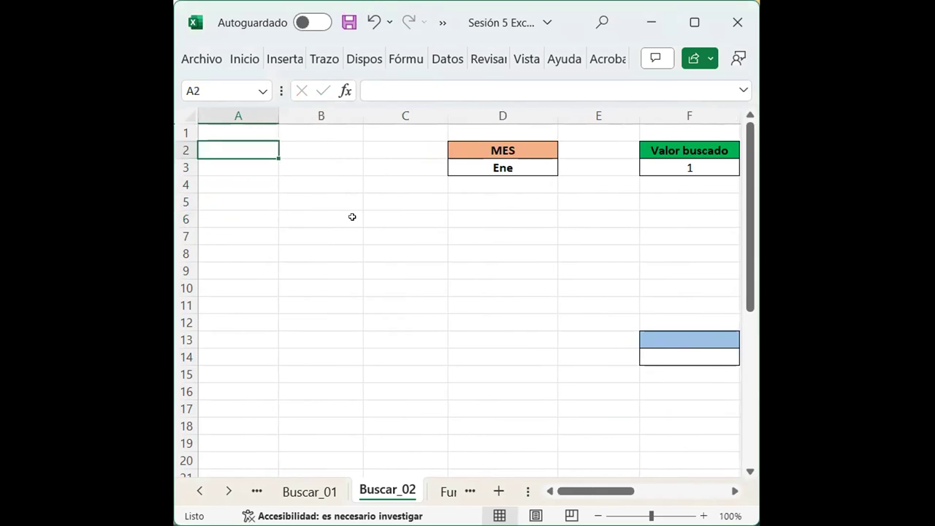
{"action": "key", "text": "Right"}
{"action": "key", "text": "Right"}
{"action": "key", "text": "Right"}
{"action": "key", "text": "Down"}
{"action": "key", "text": "Down"}
{"action": "key", "text": "Down"}
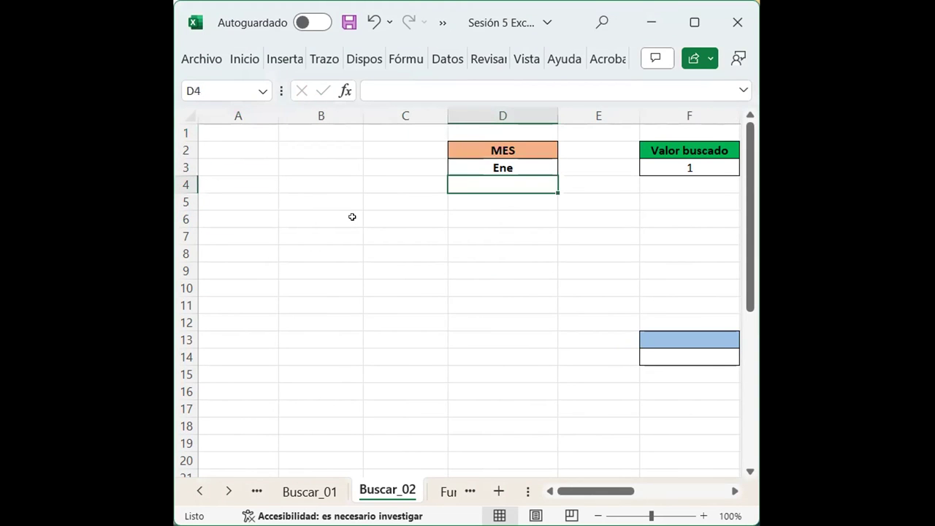
{"action": "key", "text": "Right"}
{"action": "key", "text": "Right"}
{"action": "key", "text": "Right"}
{"action": "key", "text": "Right"}
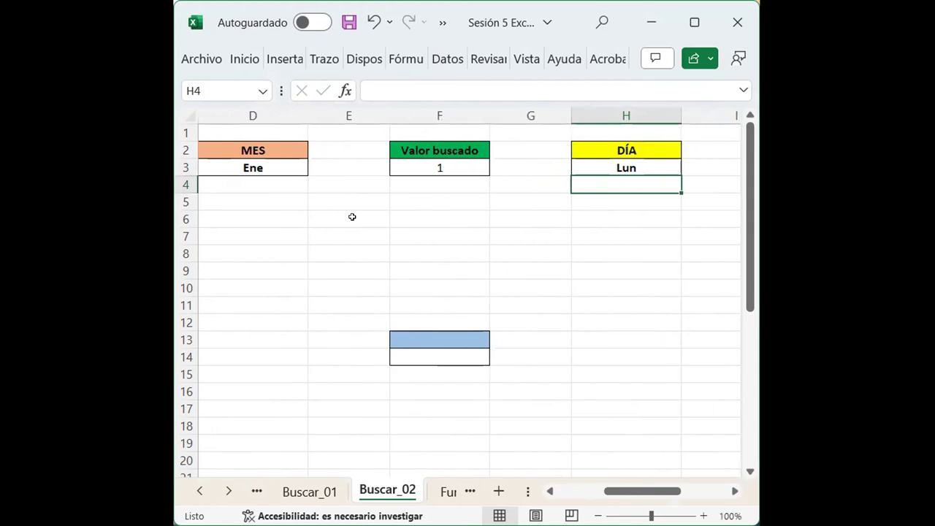
Test the month and weekday formulas with the values 7 and 12 in cell F3
{"action": "left_click", "coordinate": [435, 168]}
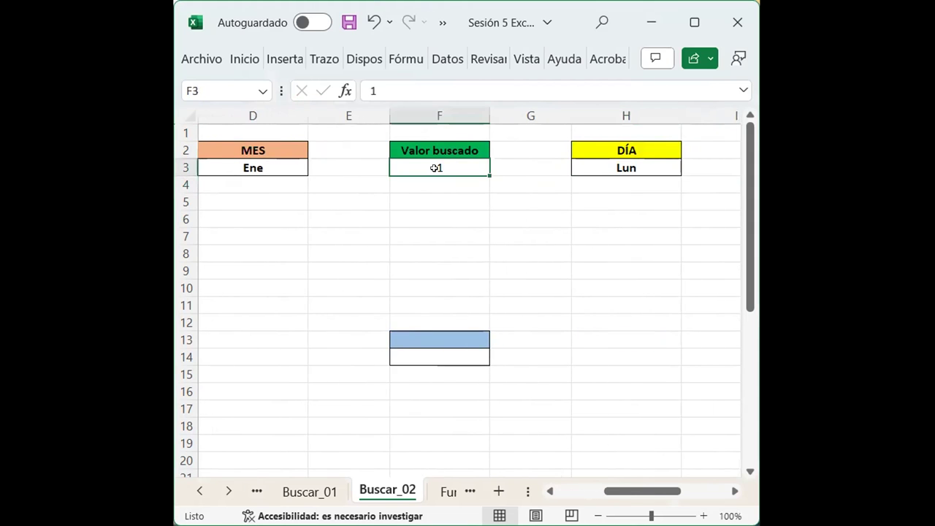
{"action": "type", "text": "7"}
{"action": "left_click", "coordinate": [340, 242]}
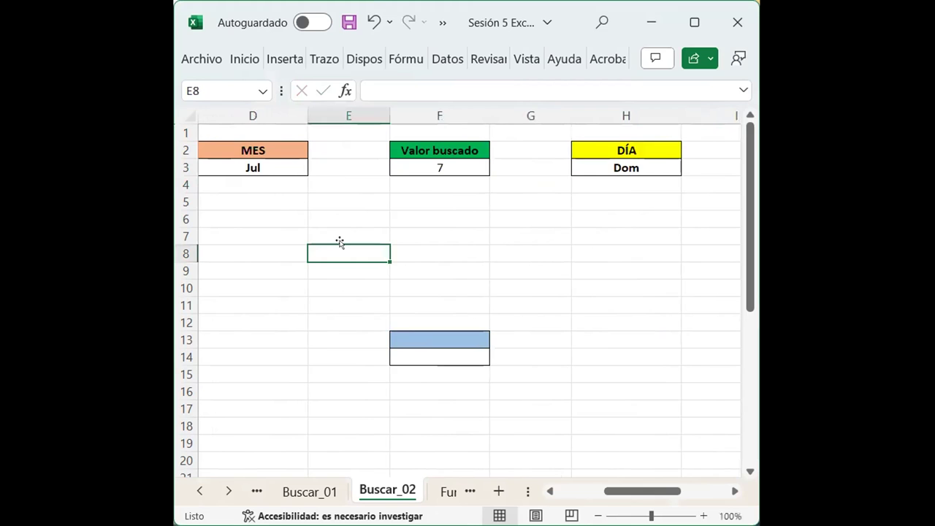
{"action": "left_click", "coordinate": [441, 162]}
{"action": "type", "text": "12"}
{"action": "left_click", "coordinate": [344, 227]}
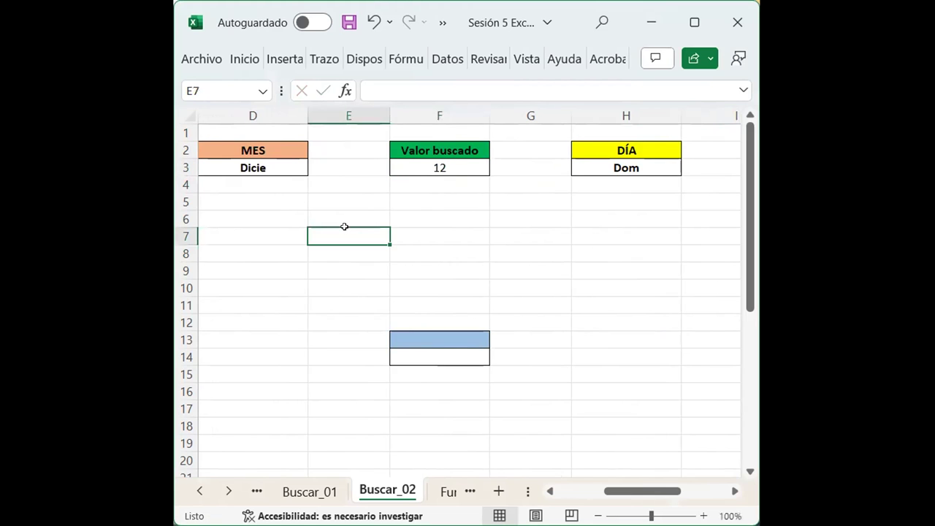
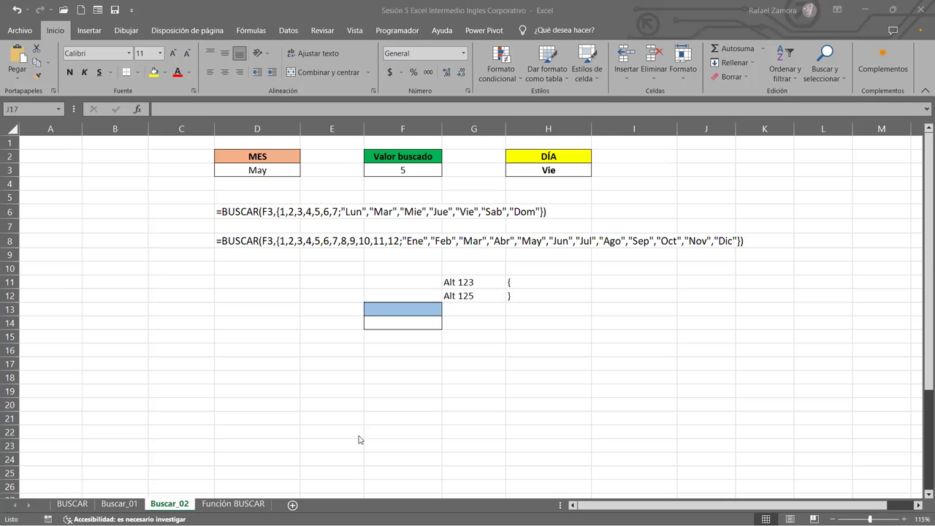
Switch to the Función BUSCAR sheet and review the input and result cells of the frequency and article lookup exercises
{"action": "left_click", "coordinate": [224, 504]}
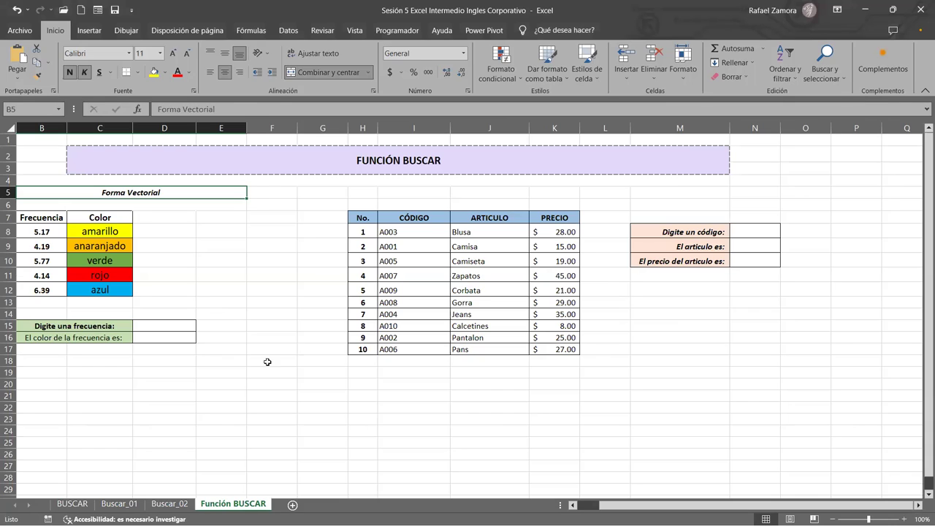
{"action": "left_click", "coordinate": [164, 327]}
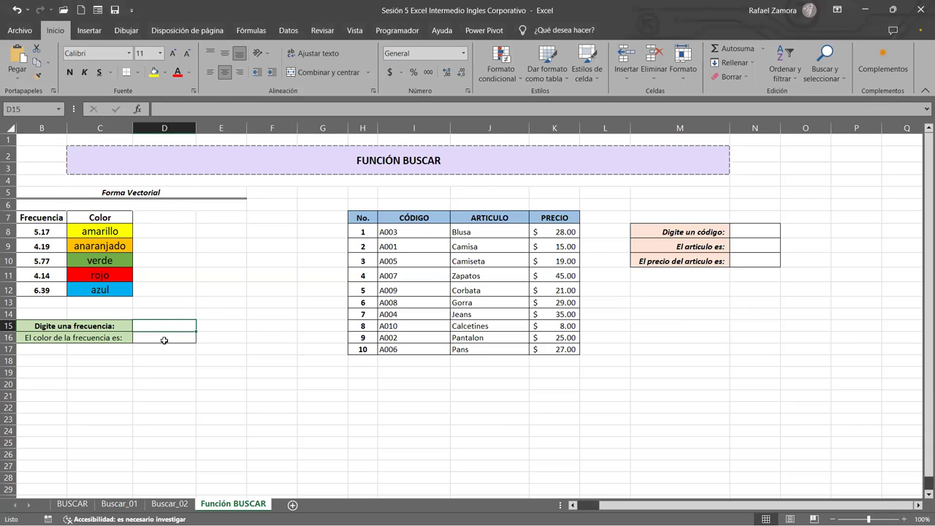
{"action": "left_click", "coordinate": [165, 338]}
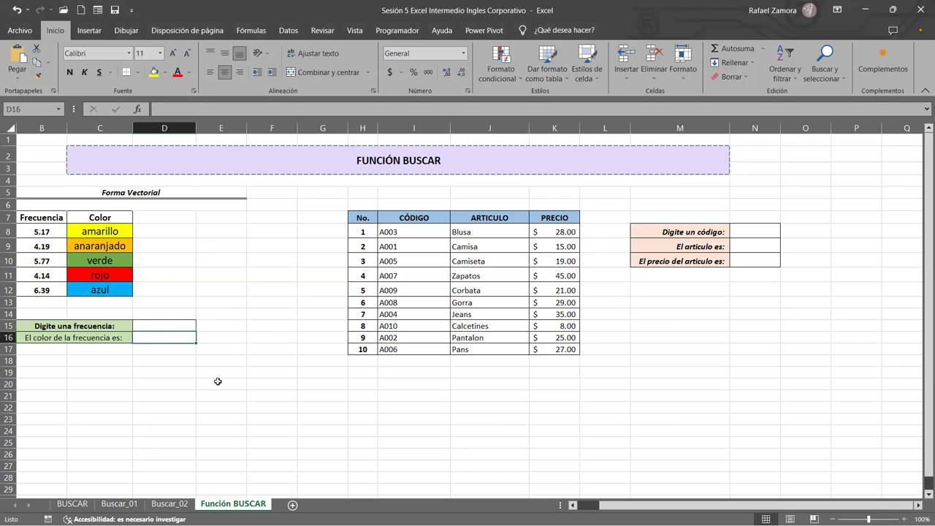
{"action": "left_click", "coordinate": [754, 230]}
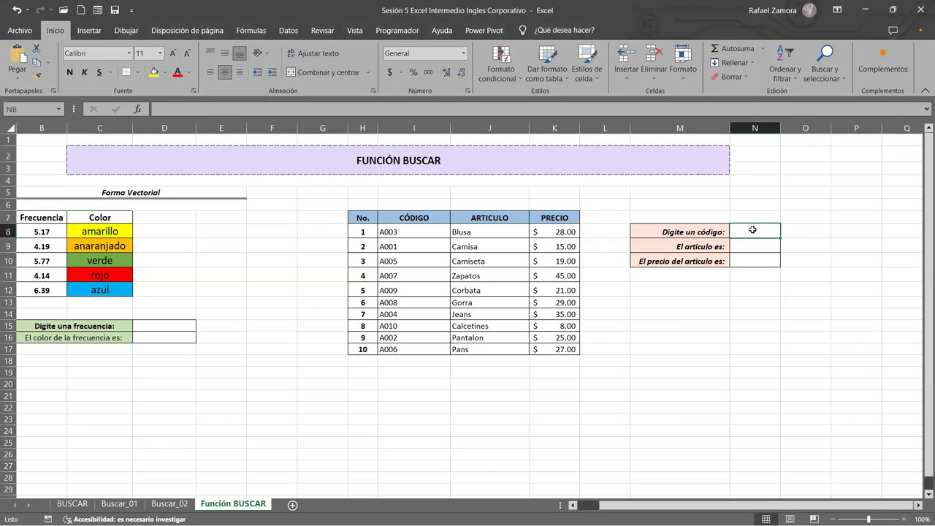
{"action": "left_click_drag", "start_coordinate": [434, 232], "coordinate": [434, 349]}
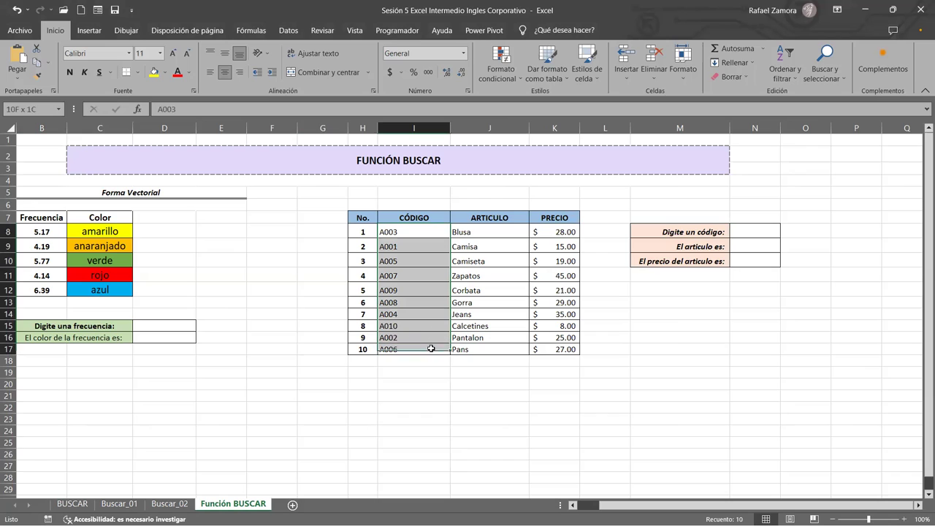
{"action": "left_click", "coordinate": [767, 241]}
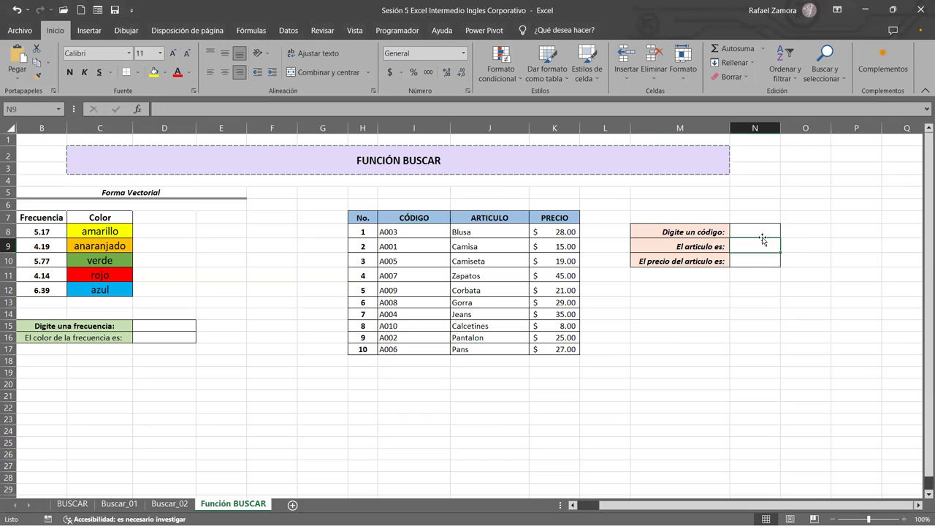
{"action": "left_click", "coordinate": [759, 262]}
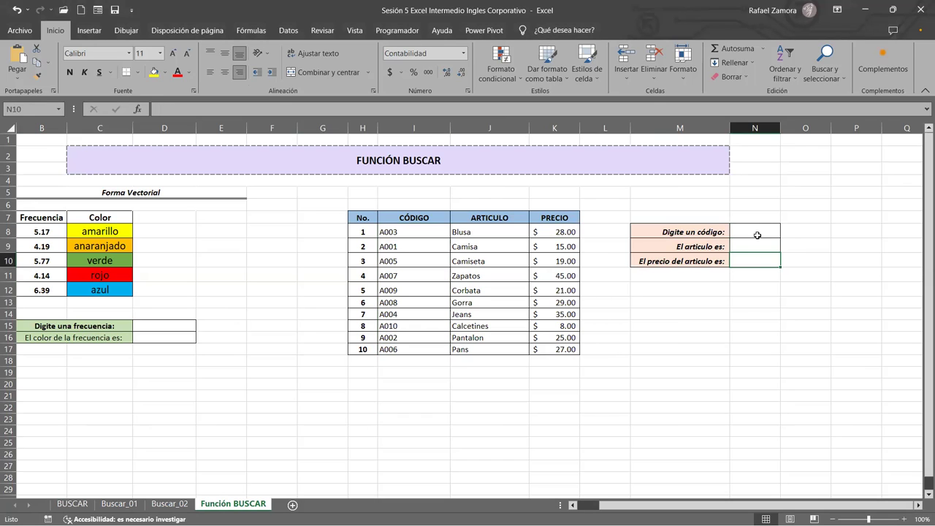
{"action": "left_click", "coordinate": [754, 221]}
{"action": "left_click", "coordinate": [198, 308]}
{"action": "key", "text": "Right"}
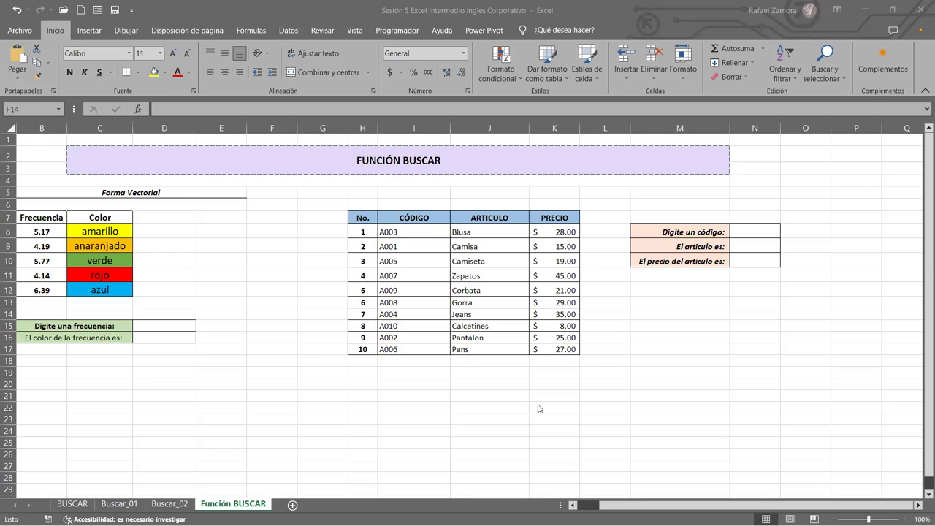
Examine the frequency exercise: the input cell D15, the Frecuencia values, the result cell D16 and the Color column
{"action": "left_click", "coordinate": [271, 384]}
{"action": "left_click", "coordinate": [204, 291]}
{"action": "left_click", "coordinate": [159, 325]}
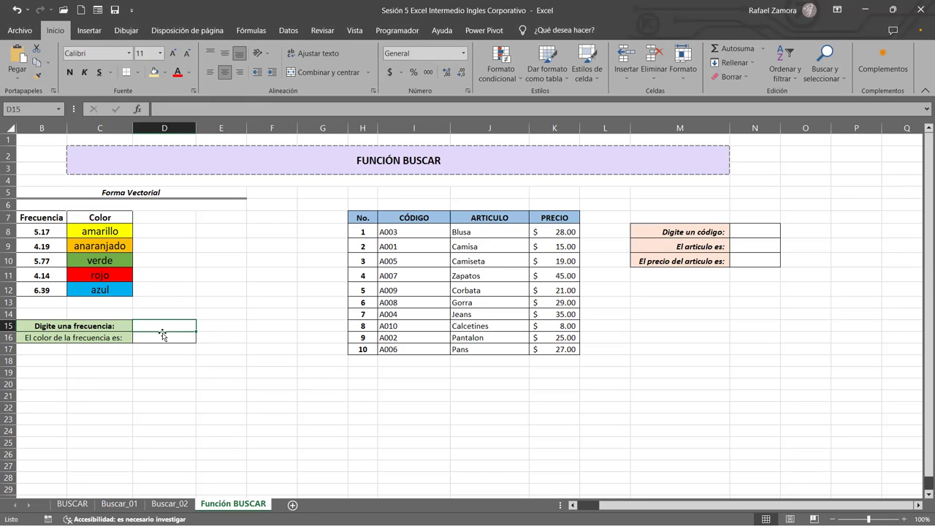
{"action": "left_click_drag", "start_coordinate": [44, 232], "coordinate": [44, 290]}
{"action": "left_click", "coordinate": [169, 337]}
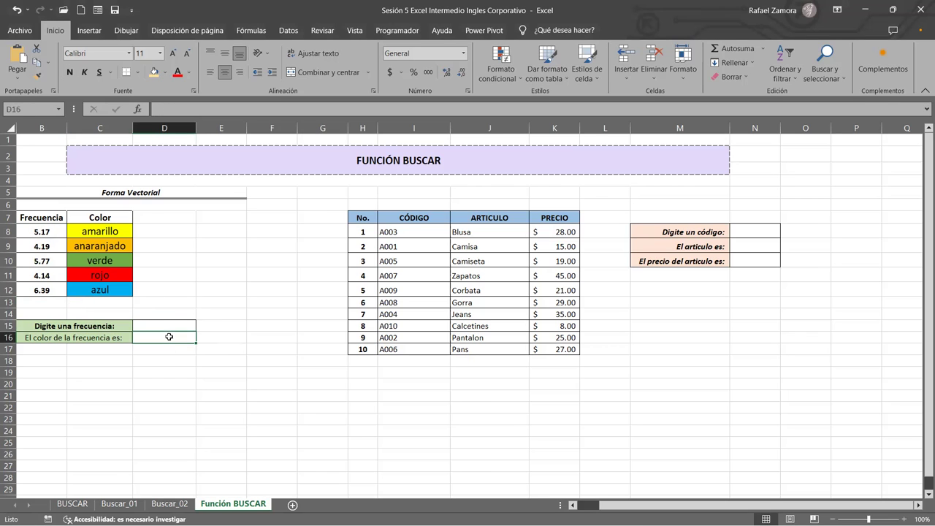
{"action": "left_click", "coordinate": [99, 231]}
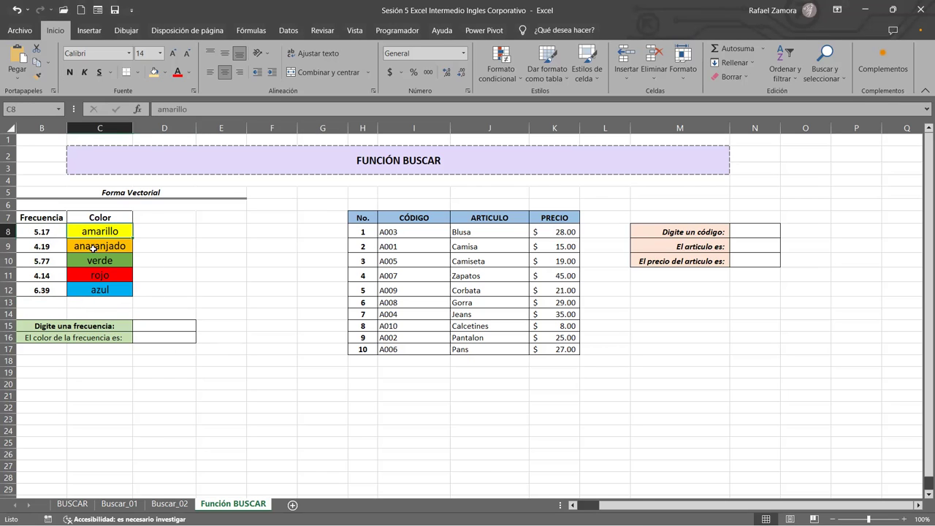
{"action": "left_click", "coordinate": [173, 324]}
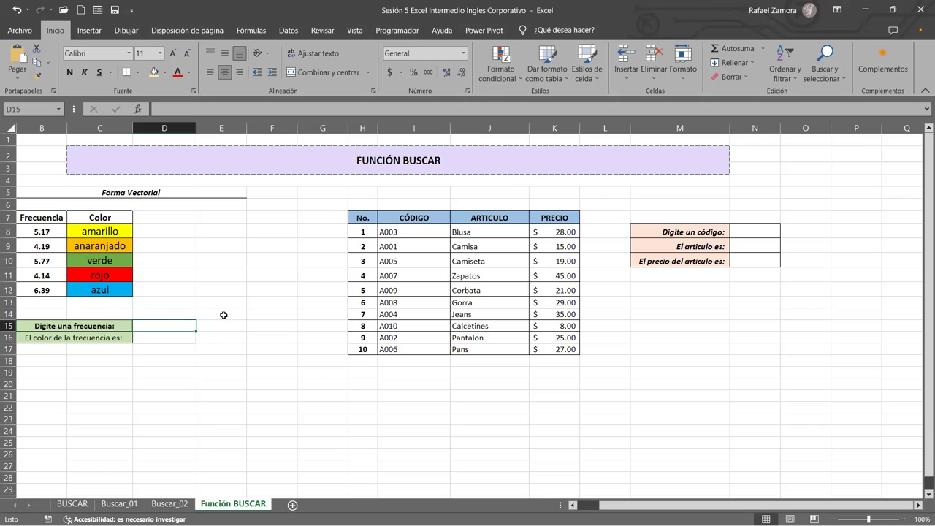
Examine the article exercise: the code, article and price cells N8 to N10 and the matching CÓDIGO, ARTICULO and PRECIO columns
{"action": "left_click", "coordinate": [705, 337]}
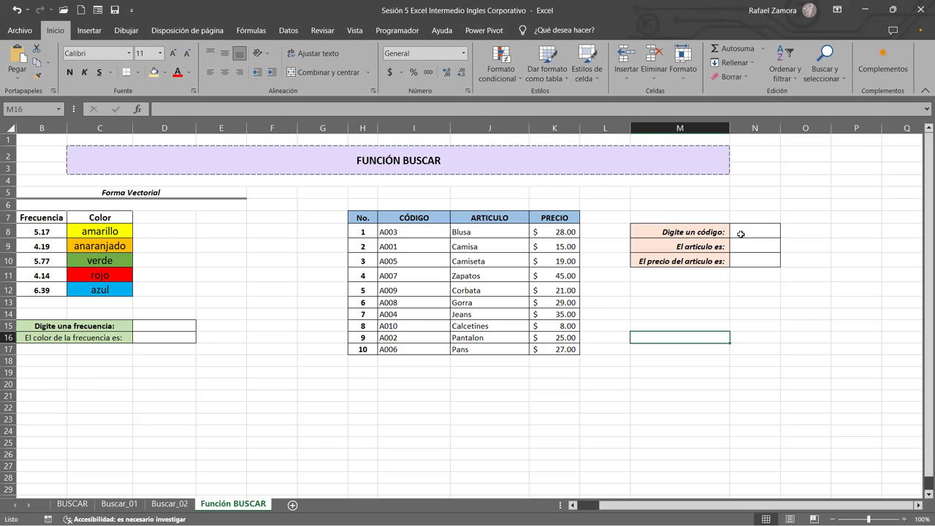
{"action": "left_click", "coordinate": [741, 231]}
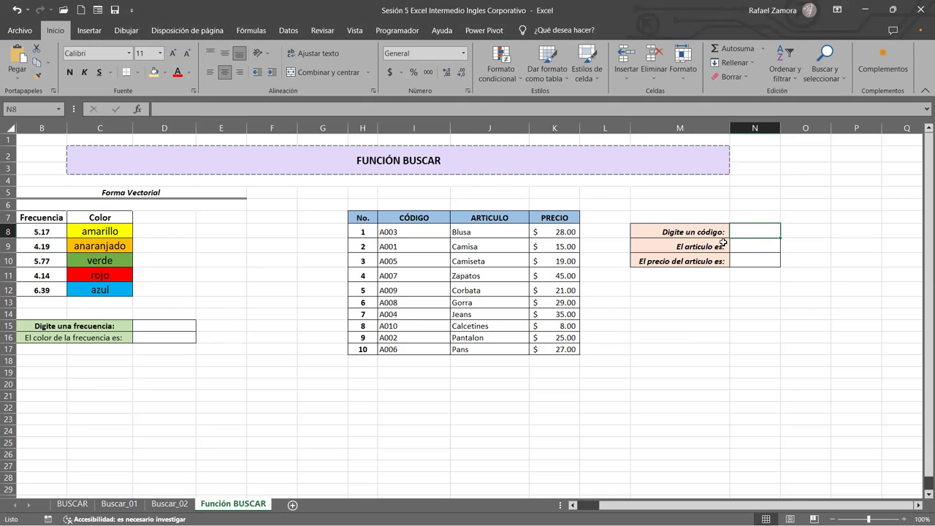
{"action": "left_click_drag", "start_coordinate": [402, 232], "coordinate": [400, 350]}
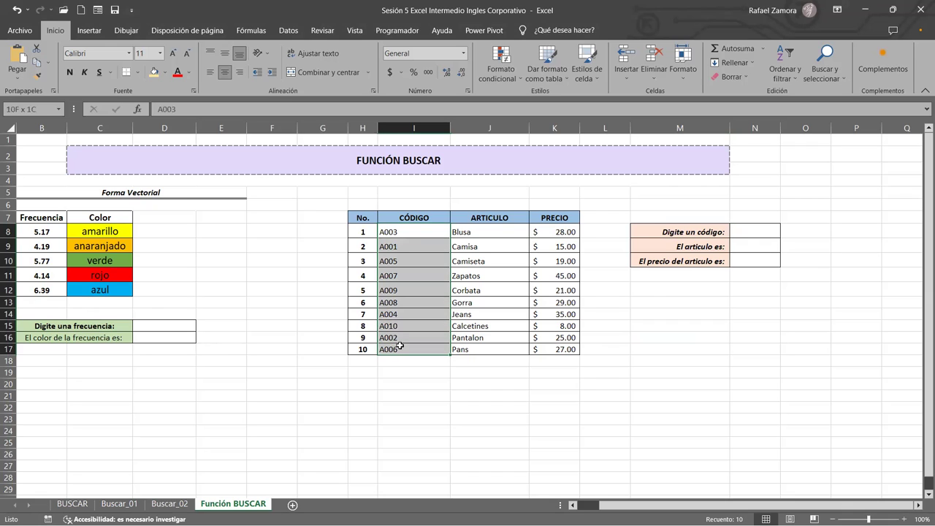
{"action": "left_click", "coordinate": [742, 243]}
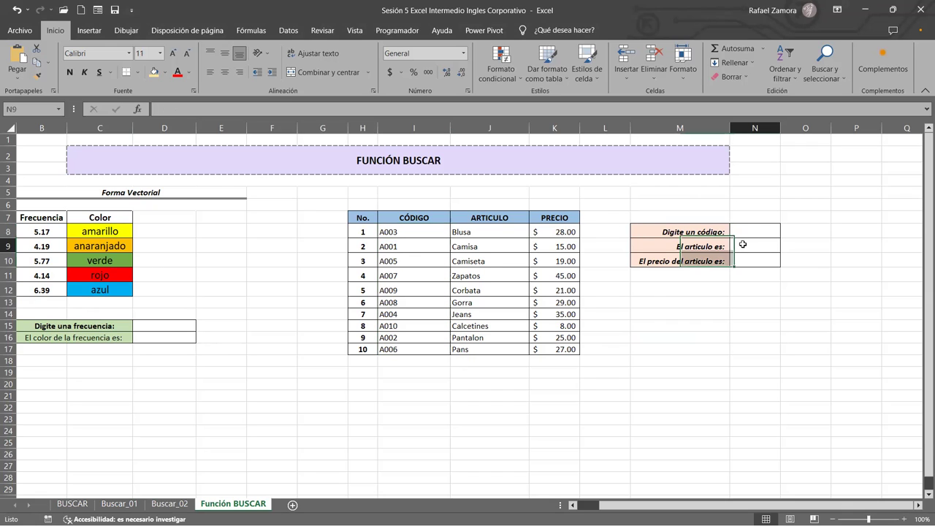
{"action": "left_click", "coordinate": [476, 228]}
{"action": "left_click_drag", "start_coordinate": [475, 266], "coordinate": [485, 350]}
{"action": "left_click", "coordinate": [762, 262]}
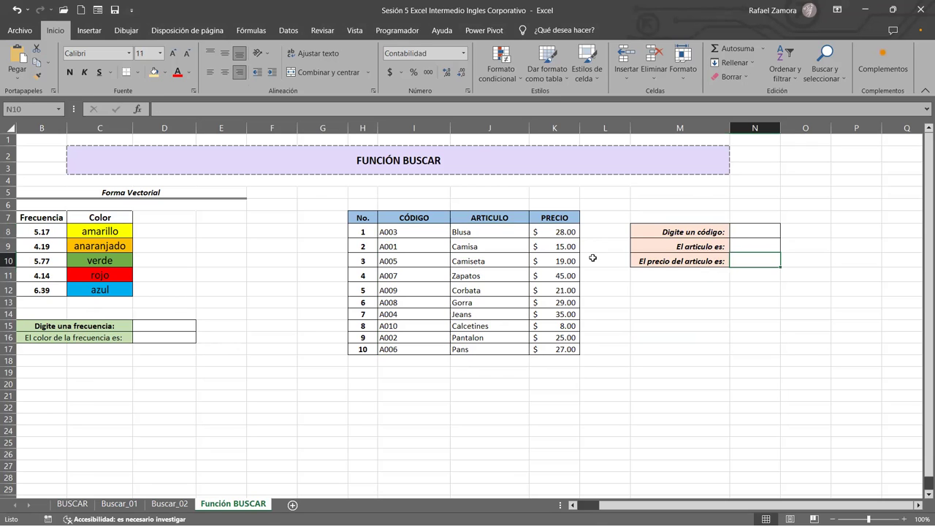
{"action": "left_click_drag", "start_coordinate": [574, 232], "coordinate": [569, 346]}
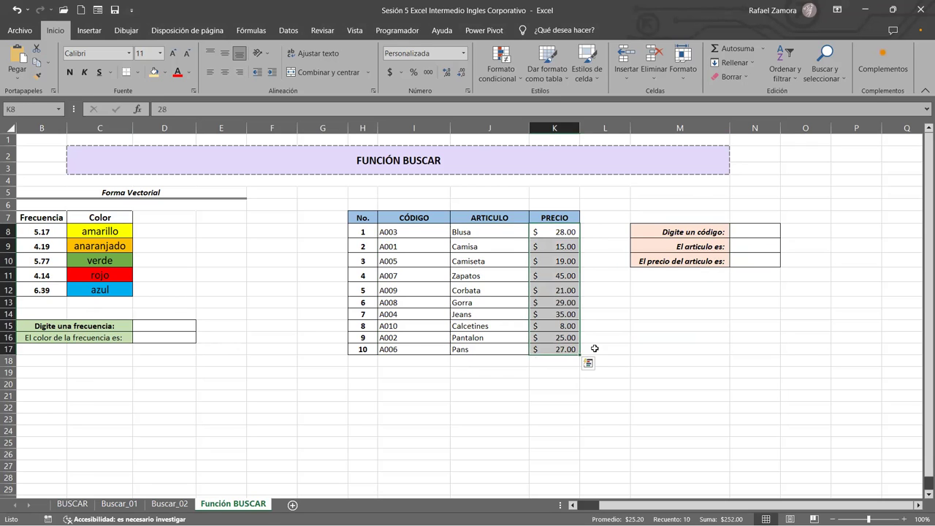
{"action": "left_click", "coordinate": [614, 337]}
{"action": "left_click", "coordinate": [764, 225]}
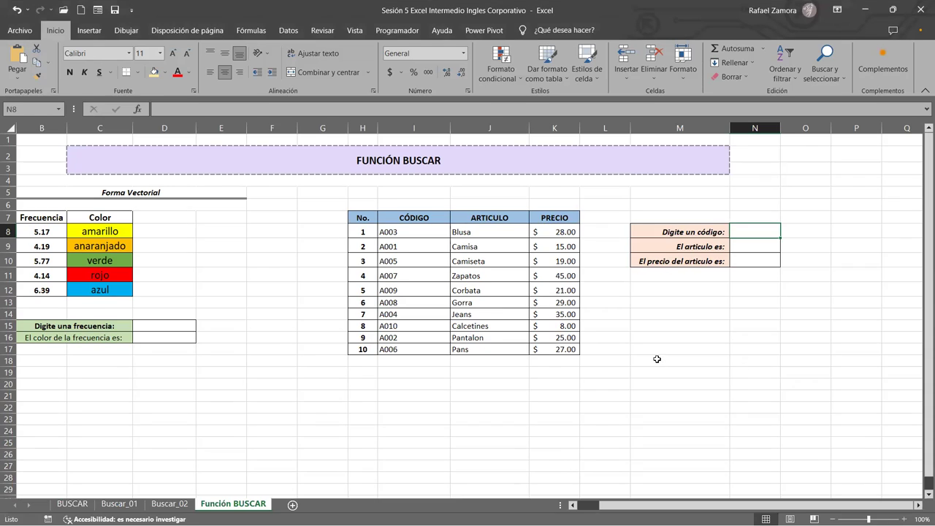
{"action": "left_click", "coordinate": [661, 373]}
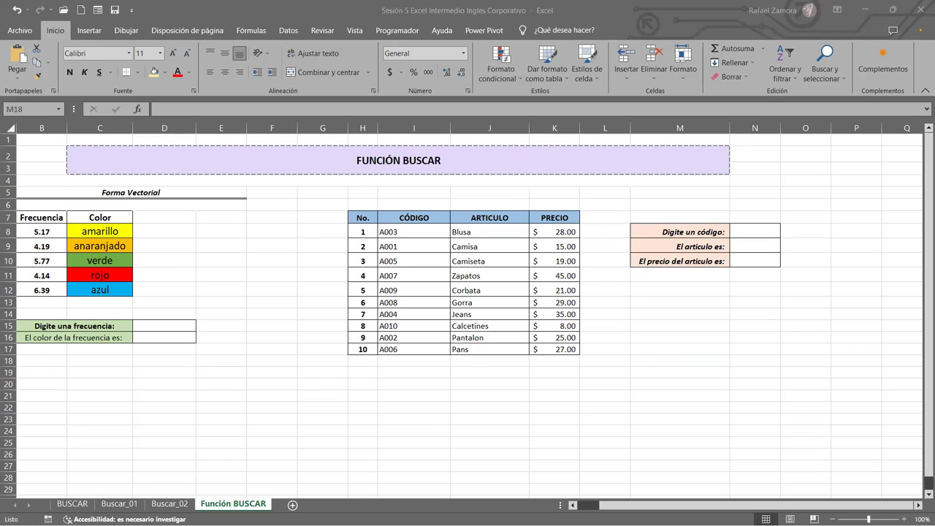
{"action": "left_click", "coordinate": [648, 349]}
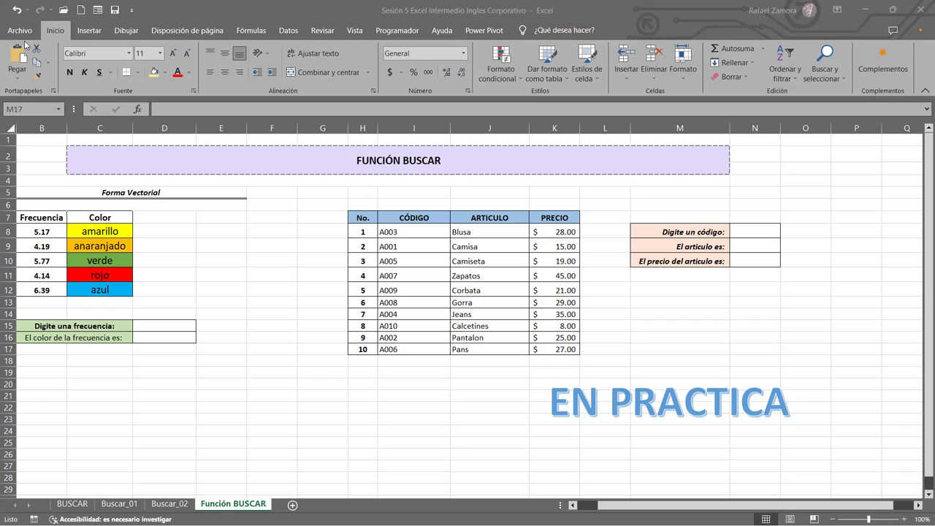
{"action": "left_click", "coordinate": [290, 290]}
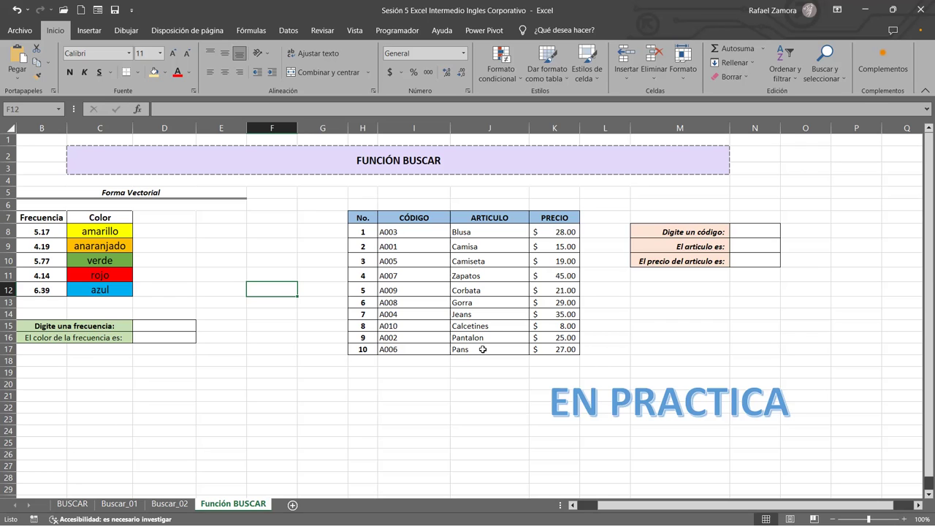
{"action": "left_click", "coordinate": [89, 30]}
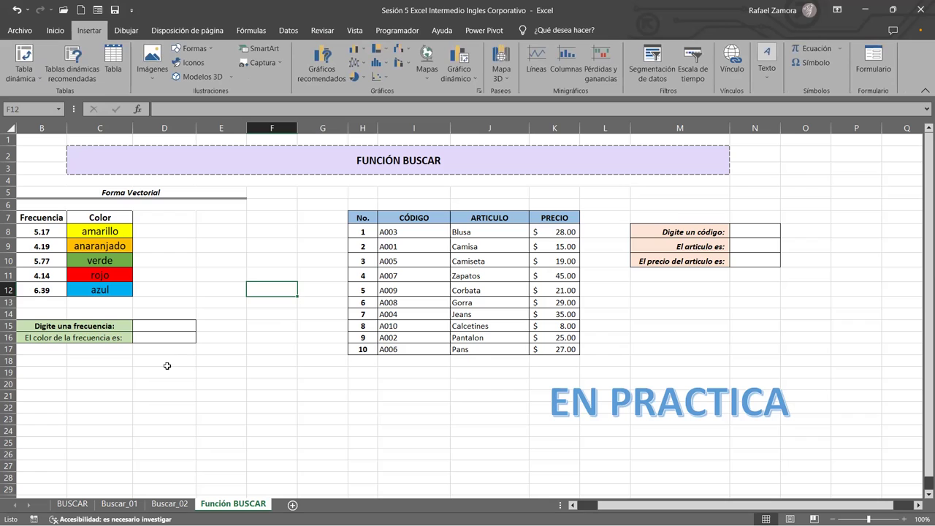
{"action": "left_click", "coordinate": [231, 381]}
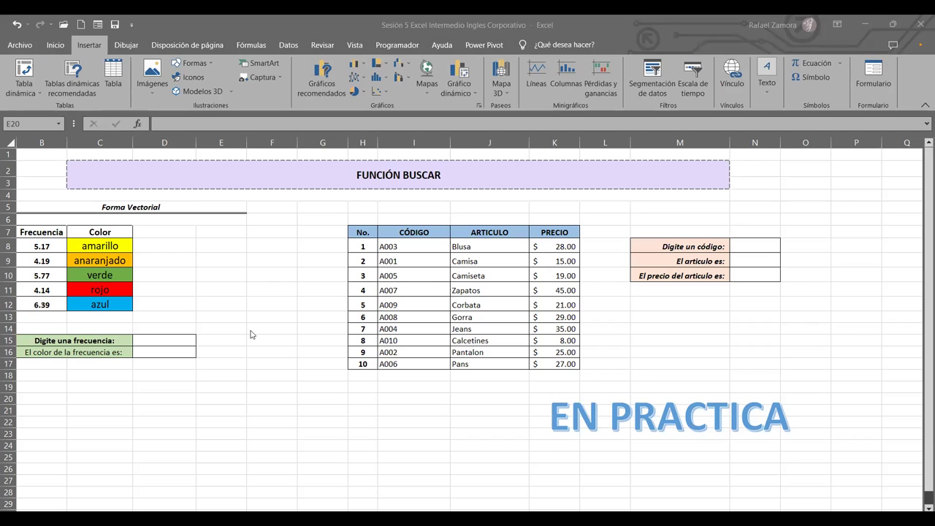
{"action": "left_click_drag", "start_coordinate": [248, 332], "coordinate": [178, 352]}
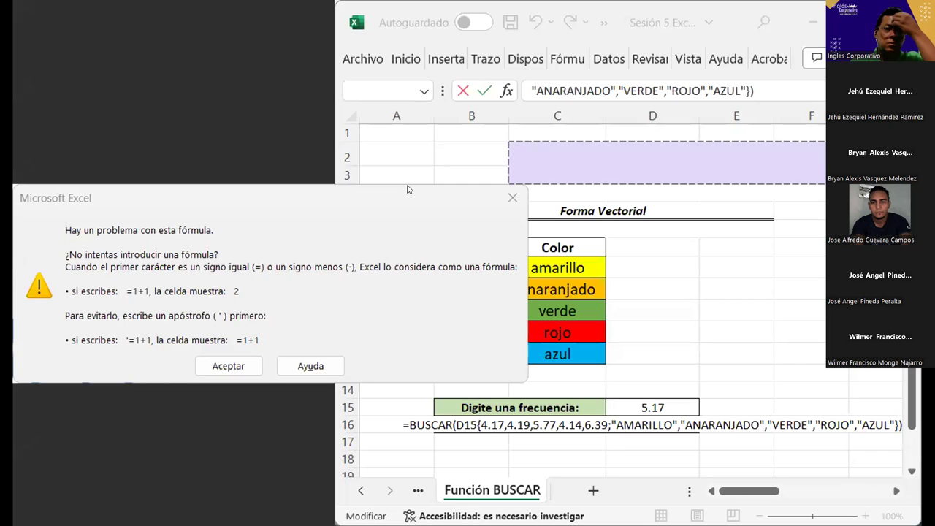
In the other Excel window, dismiss the formula error and set D15 as the lookup value of the BUSCAR formula in D16
{"action": "left_click", "coordinate": [502, 191]}
{"action": "left_click", "coordinate": [635, 402]}
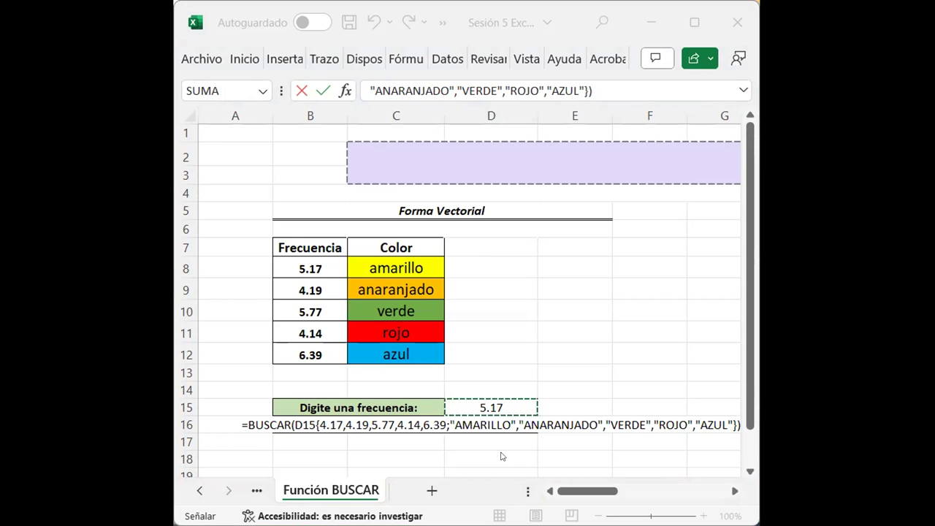
{"action": "left_click", "coordinate": [500, 400]}
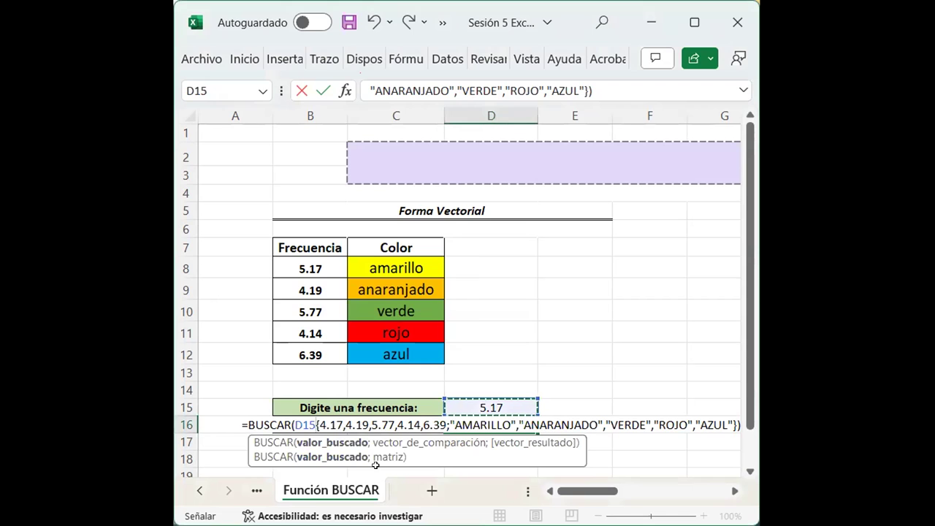
{"action": "left_click", "coordinate": [245, 370]}
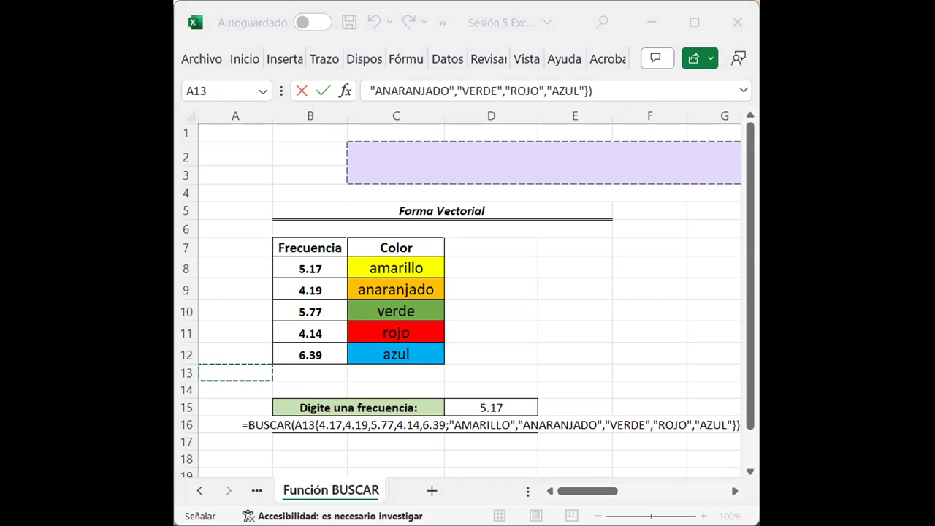
{"action": "left_click", "coordinate": [511, 406]}
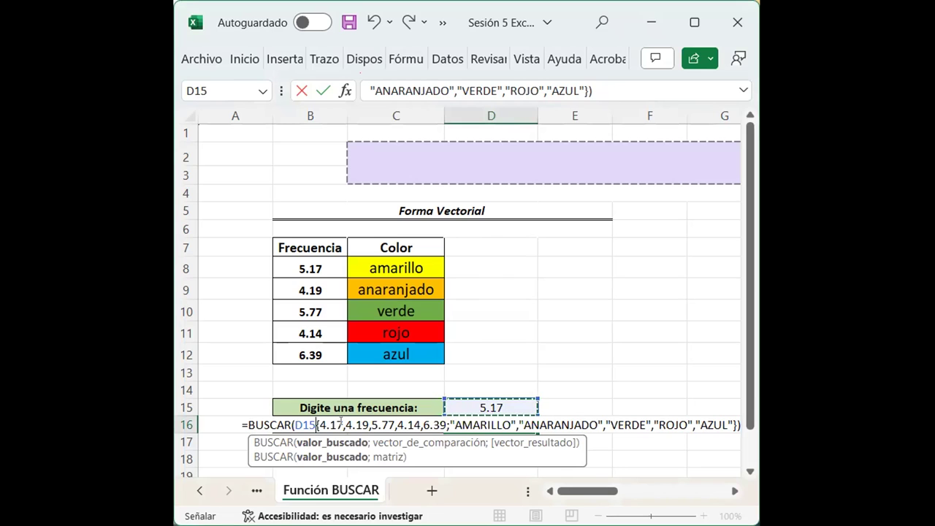
Remove the whole array constant of frequencies and colors from the D16 formula, keeping only =BUSCAR(D15)
{"action": "left_click", "coordinate": [317, 425]}
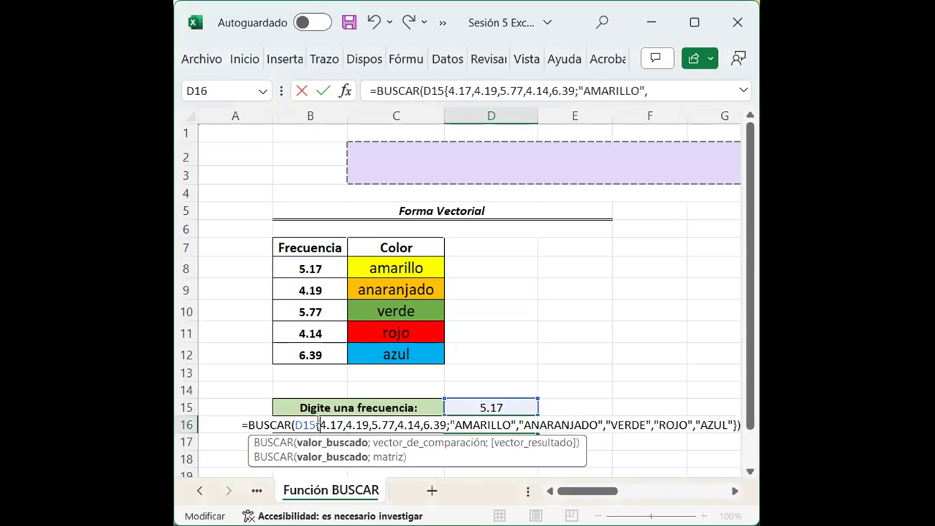
{"action": "key", "text": "Delete"}
{"action": "key", "text": "Delete"}
{"action": "key", "text": "Delete"}
{"action": "key", "text": "Delete"}
{"action": "key", "text": "Delete"}
{"action": "key", "text": "Delete"}
{"action": "key", "text": "Delete"}
{"action": "key", "text": "Delete"}
{"action": "key", "text": "Delete"}
{"action": "key", "text": "Delete"}
{"action": "key", "text": "Delete"}
{"action": "key", "text": "Delete"}
{"action": "key", "text": "Delete"}
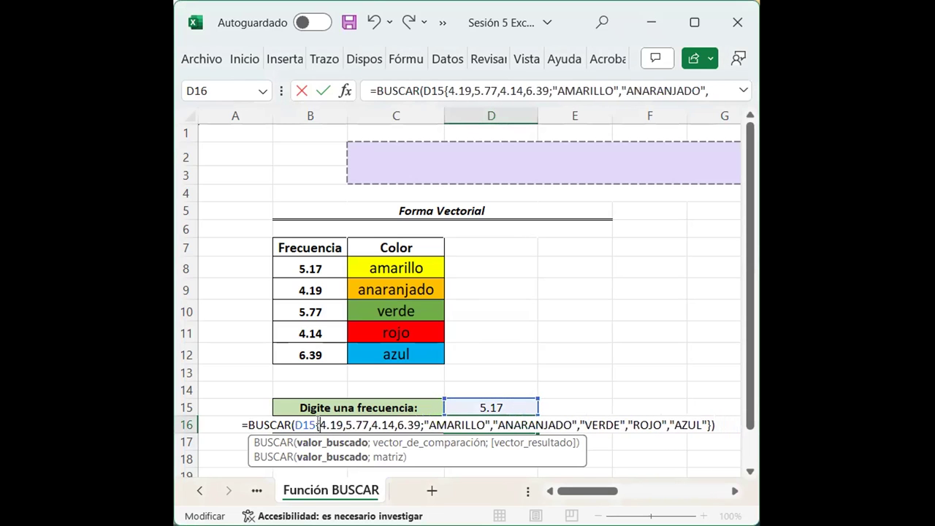
{"action": "key", "text": "Delete"}
{"action": "key", "text": "Delete"}
{"action": "key", "text": "Delete"}
{"action": "key", "text": "Delete"}
{"action": "key", "text": "Delete"}
{"action": "key", "text": "Delete"}
{"action": "key", "text": "Delete"}
{"action": "key", "text": "Delete"}
{"action": "key", "text": "Delete"}
{"action": "key", "text": "Delete"}
{"action": "key", "text": "Delete"}
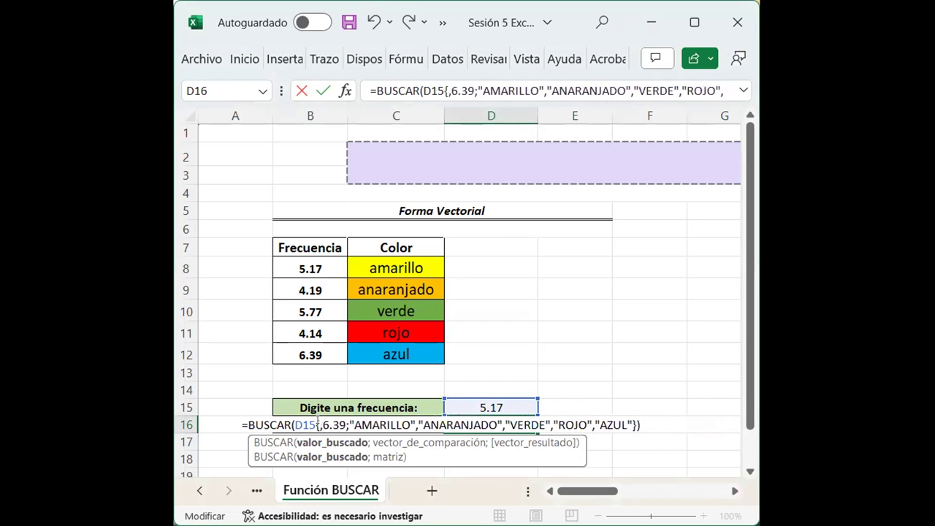
{"action": "key", "text": "Delete"}
{"action": "key", "text": "Delete"}
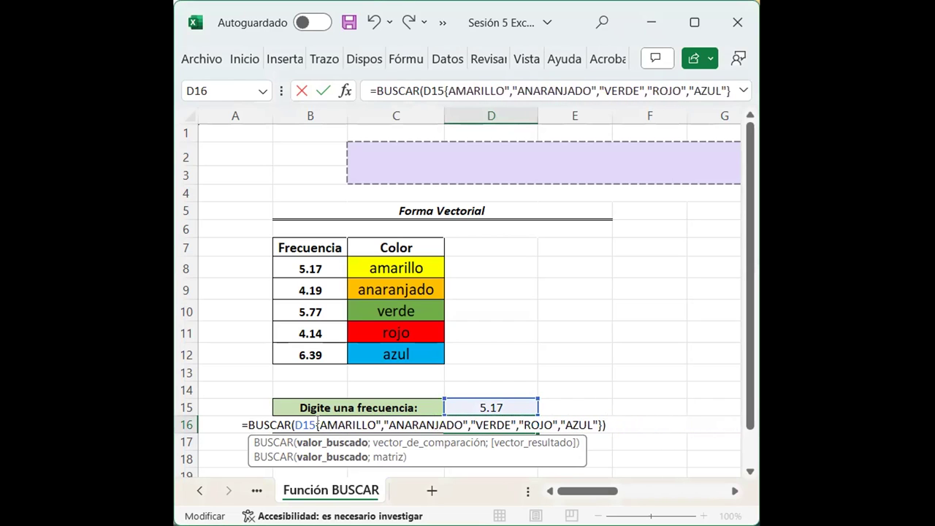
{"action": "key", "text": "Delete"}
{"action": "key", "text": "Delete"}
{"action": "key", "text": "Delete"}
{"action": "key", "text": "Delete"}
{"action": "key", "text": "Delete"}
{"action": "key", "text": "Delete"}
{"action": "key", "text": "Delete"}
{"action": "key", "text": "Delete"}
{"action": "key", "text": "Delete"}
{"action": "key", "text": "Delete"}
{"action": "key", "text": "Delete"}
{"action": "key", "text": "Delete"}
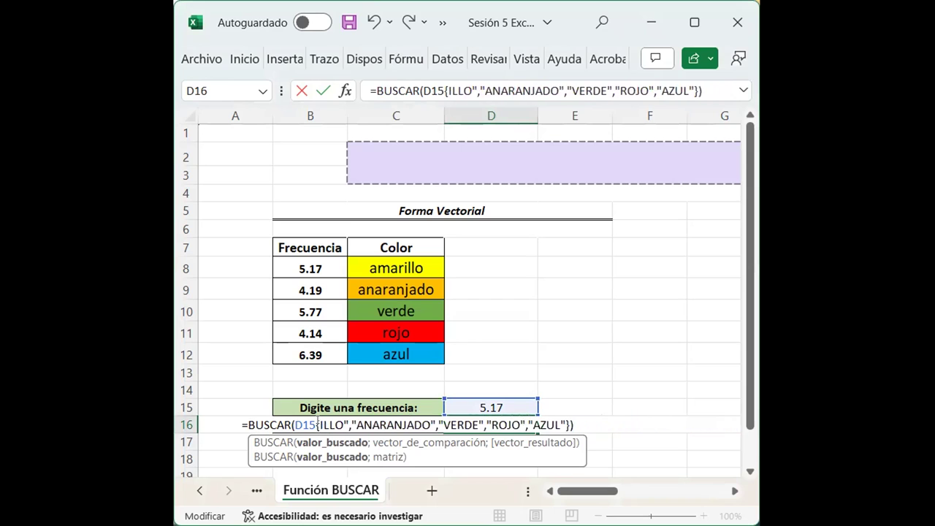
{"action": "key", "text": "Delete"}
{"action": "key", "text": "Delete"}
{"action": "key", "text": "Delete"}
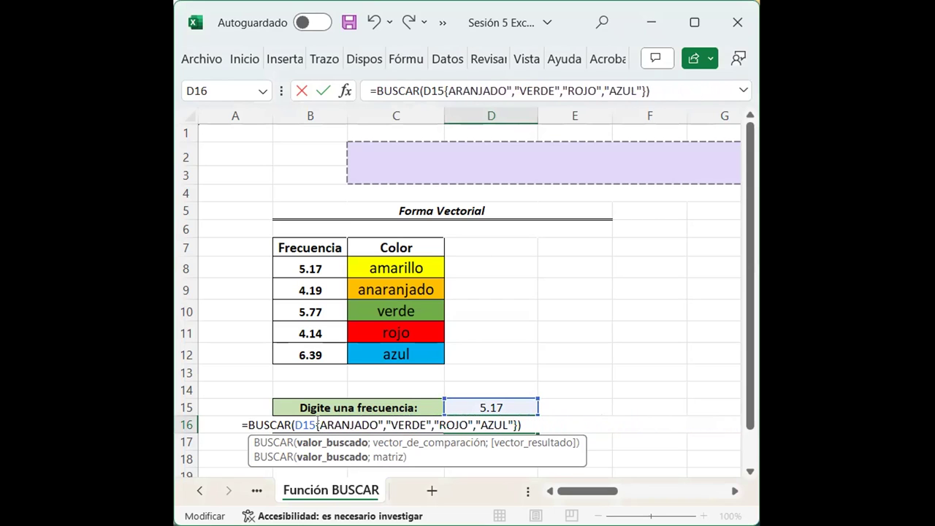
{"action": "key", "text": "Delete"}
{"action": "key", "text": "Delete"}
{"action": "key", "text": "Delete"}
{"action": "key", "text": "Delete"}
{"action": "key", "text": "Delete"}
{"action": "key", "text": "Delete"}
{"action": "key", "text": "Delete"}
{"action": "key", "text": "Delete"}
{"action": "key", "text": "Delete"}
{"action": "key", "text": "Delete"}
{"action": "key", "text": "Delete"}
{"action": "key", "text": "Delete"}
{"action": "key", "text": "Delete"}
{"action": "key", "text": "Delete"}
{"action": "key", "text": "Delete"}
{"action": "key", "text": "Delete"}
{"action": "key", "text": "Delete"}
{"action": "key", "text": "Delete"}
{"action": "key", "text": "Delete"}
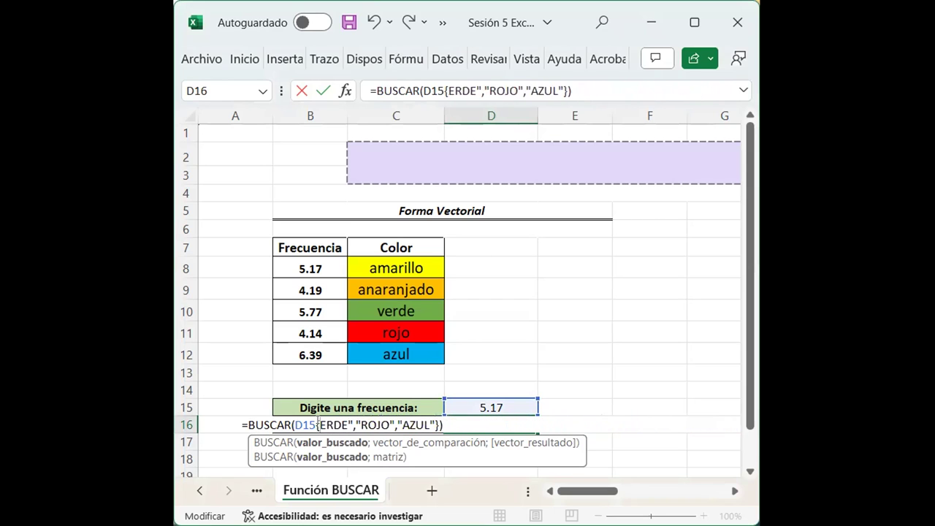
{"action": "key", "text": "Delete"}
{"action": "key", "text": "Delete"}
{"action": "key", "text": "Delete"}
{"action": "key", "text": "Delete"}
{"action": "key", "text": "Delete"}
{"action": "key", "text": "Delete"}
{"action": "key", "text": "Delete"}
{"action": "key", "text": "Delete"}
{"action": "key", "text": "Delete"}
{"action": "key", "text": "Delete"}
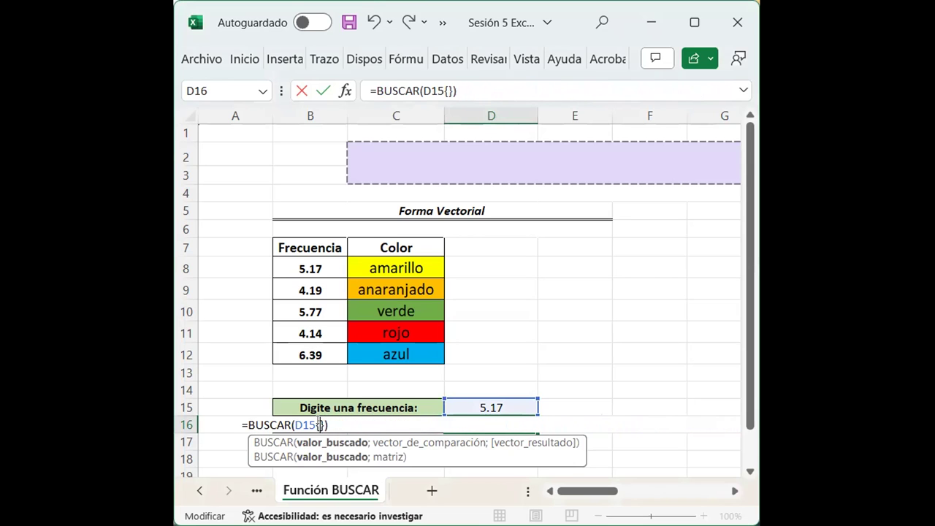
{"action": "key", "text": "Delete"}
{"action": "key", "text": "Delete"}
{"action": "key", "text": "BackSpace"}
{"action": "type", "text": ")"}
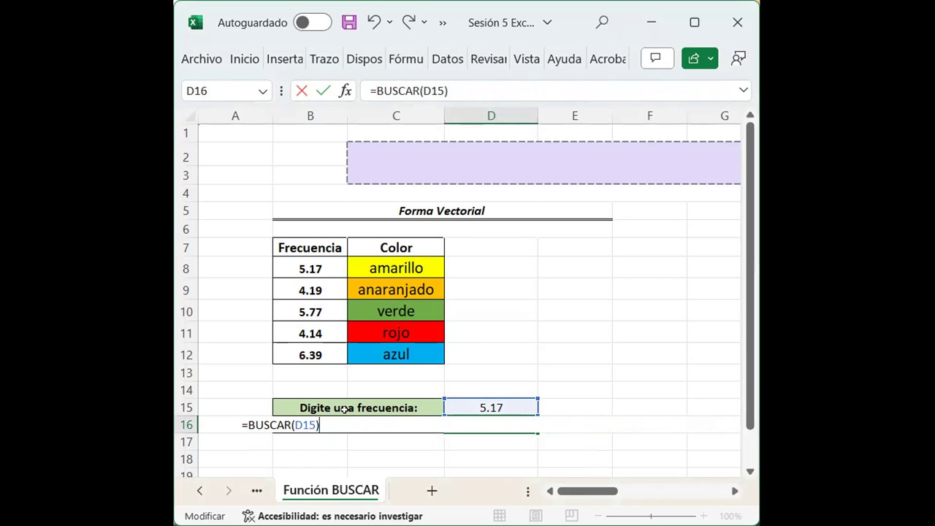
Complete the D16 formula with B8:B12 as comparison vector and C8:C12 as result vector: =BUSCAR(D15;B8:B12;C8:C12)
{"action": "key", "text": "BackSpace"}
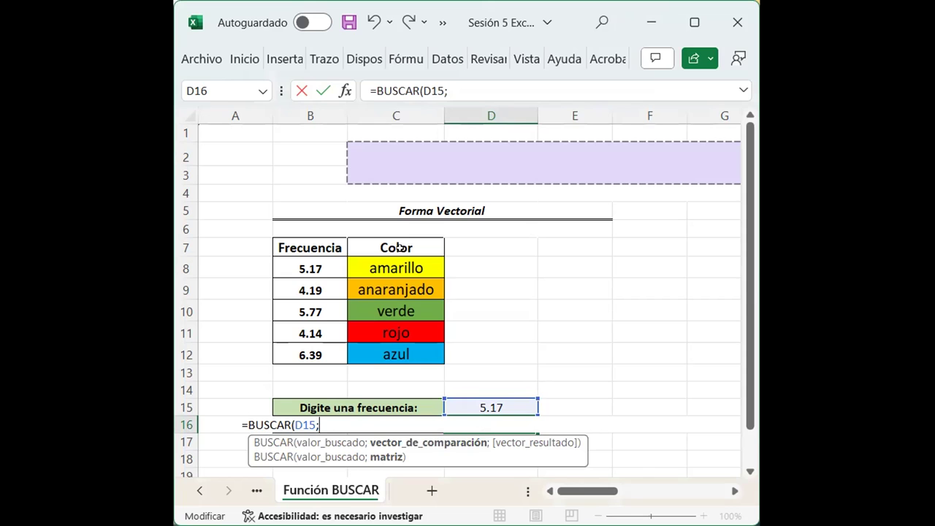
{"action": "left_click_drag", "start_coordinate": [410, 269], "coordinate": [421, 313]}
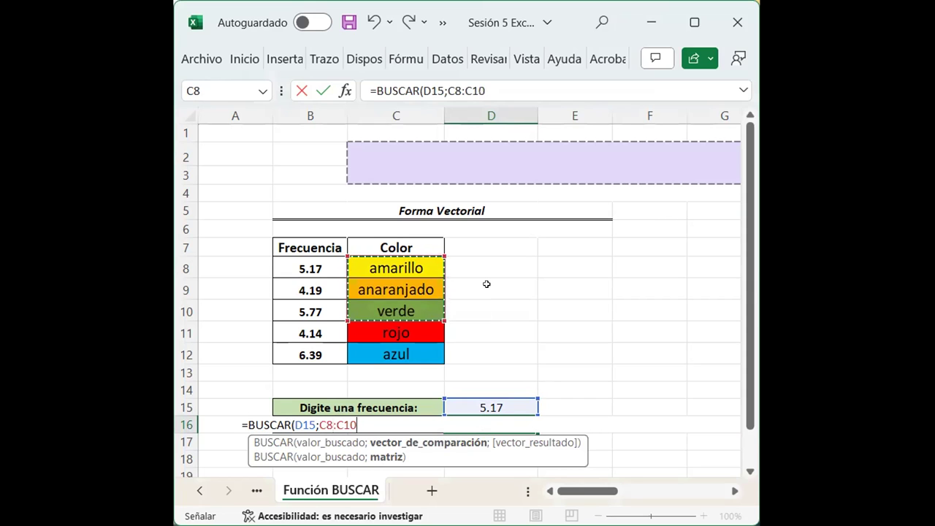
{"action": "left_click", "coordinate": [503, 317]}
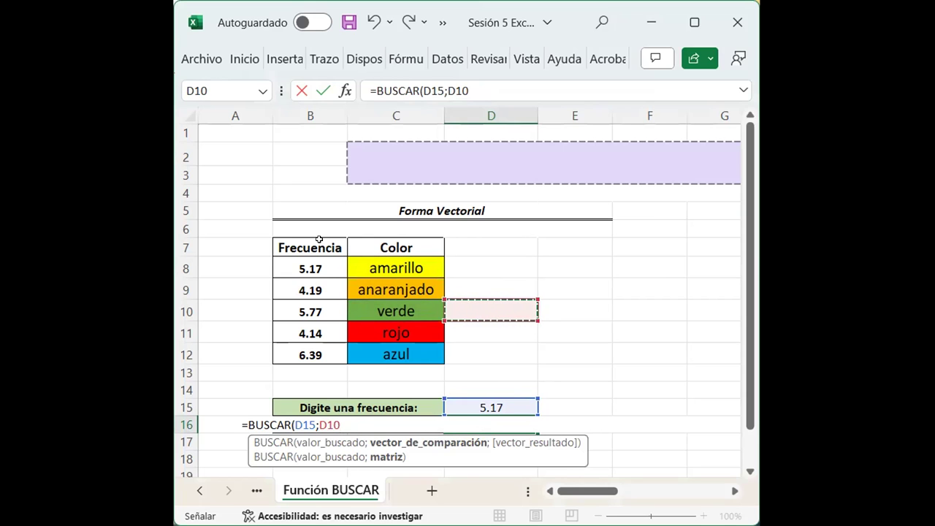
{"action": "left_click_drag", "start_coordinate": [318, 264], "coordinate": [312, 363]}
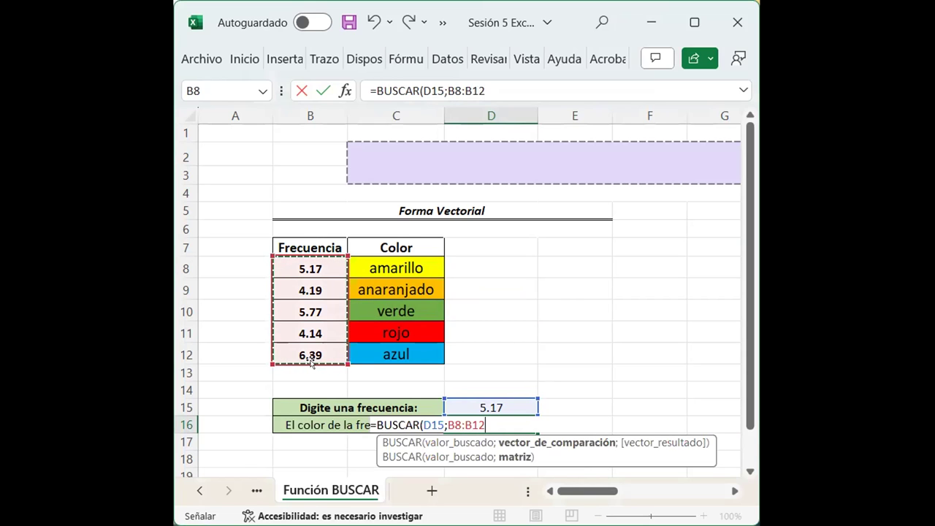
{"action": "type", "text": ";"}
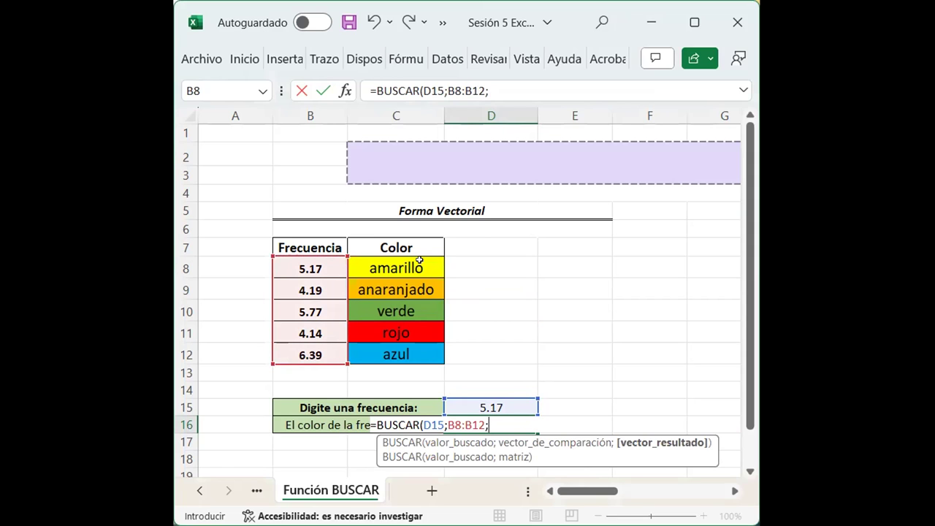
{"action": "left_click_drag", "start_coordinate": [419, 260], "coordinate": [420, 291]}
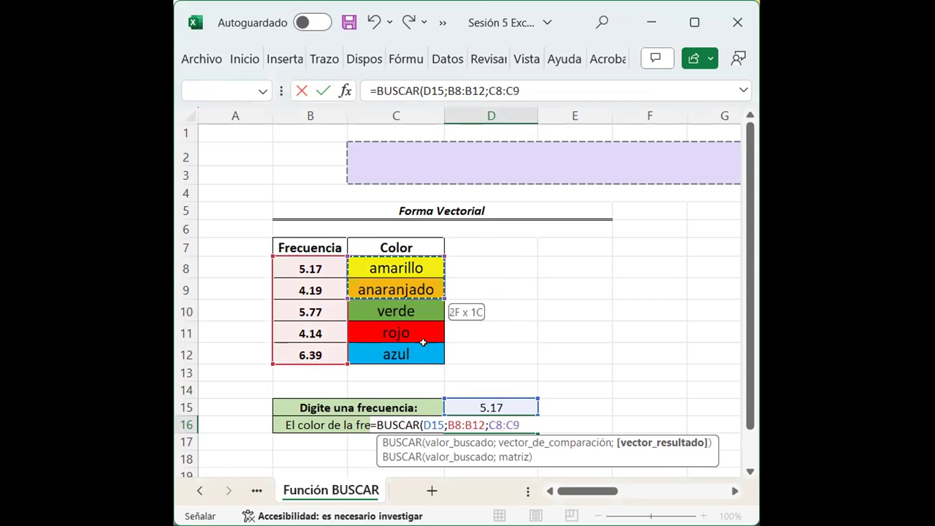
{"action": "left_click_drag", "start_coordinate": [423, 342], "coordinate": [423, 361]}
{"action": "type", "text": ")"}
{"action": "key", "text": "Return"}
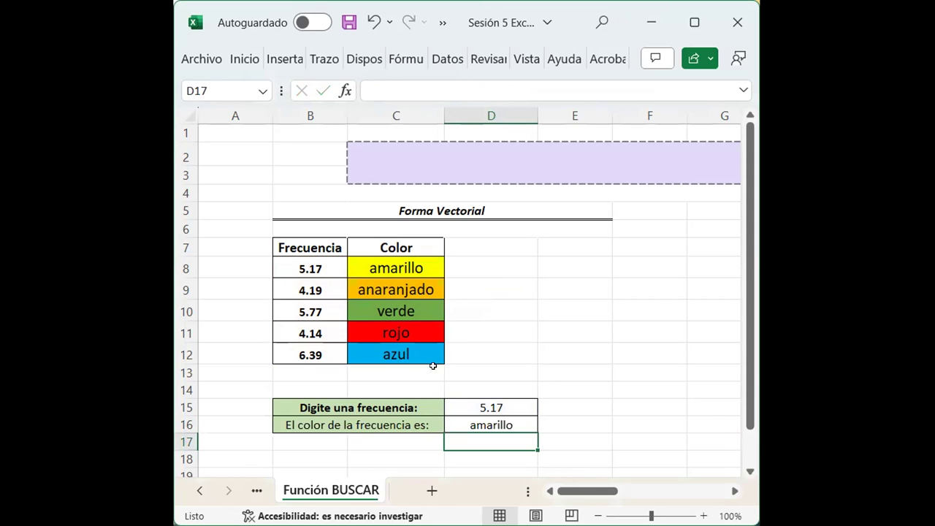
Test the lookup with frequency 4.19 in D15 and inspect the formula in D16
{"action": "left_click", "coordinate": [494, 407]}
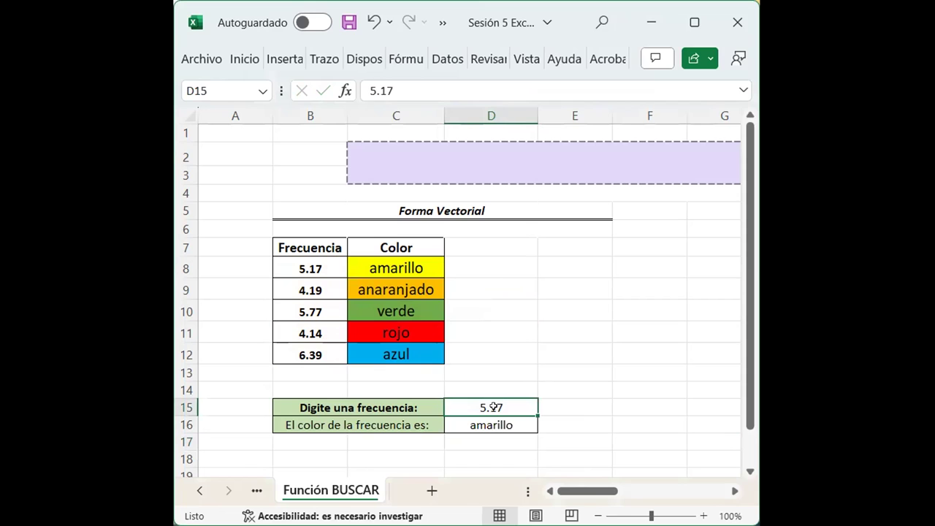
{"action": "type", "text": "4.19"}
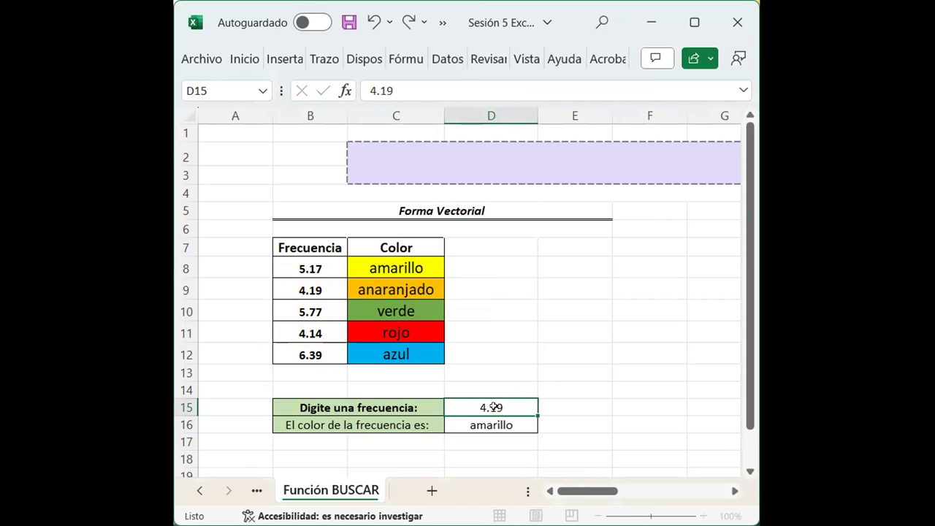
{"action": "key", "text": "Return"}
{"action": "left_click_drag", "start_coordinate": [487, 349], "coordinate": [512, 304]}
{"action": "left_click", "coordinate": [511, 290]}
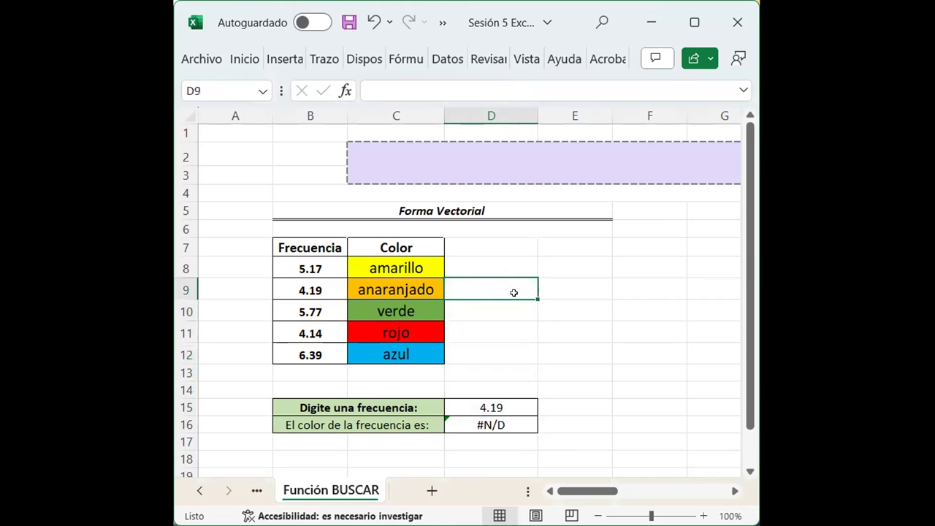
{"action": "left_click", "coordinate": [483, 422]}
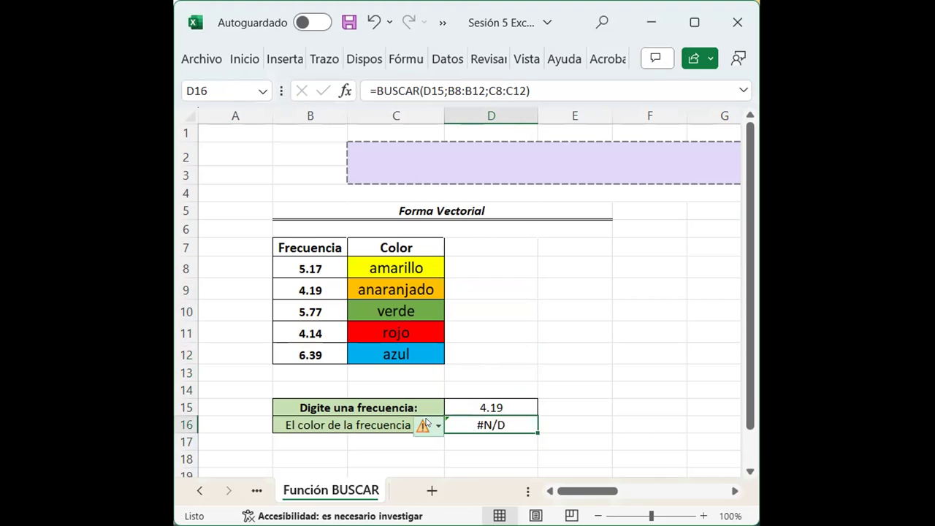
Enter the frequency 5.77 in D15 to test the color lookup
{"action": "left_click", "coordinate": [493, 400]}
{"action": "type", "text": "5.77"}
{"action": "left_click", "coordinate": [503, 353]}
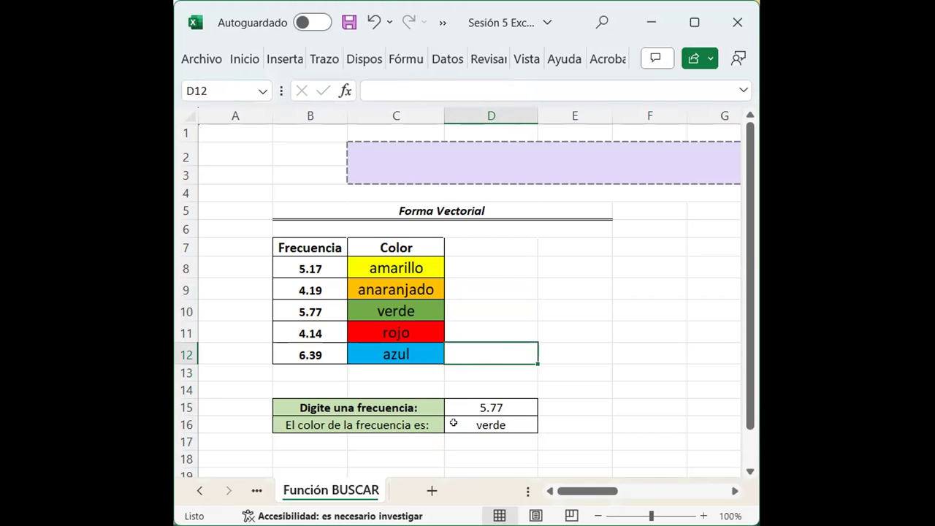
{"action": "left_click", "coordinate": [412, 286]}
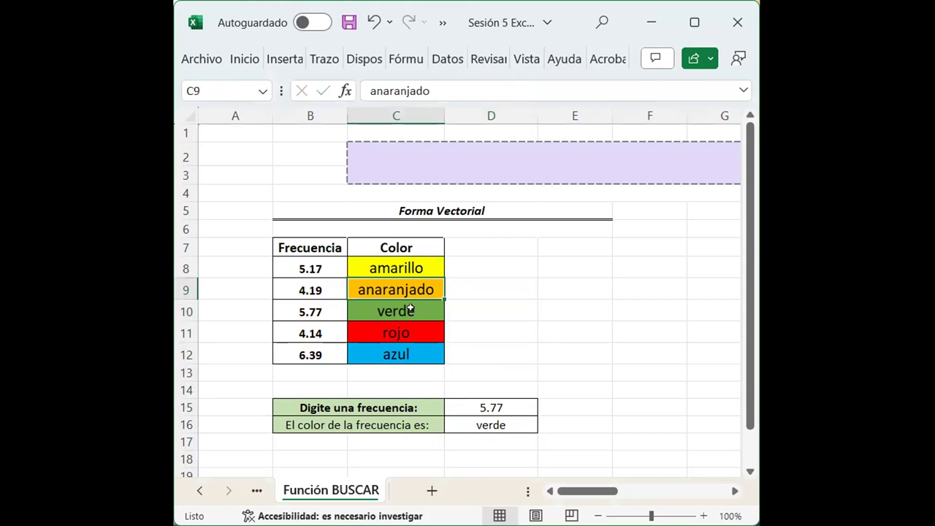
Enter 4.19 in D15 again and view the error-checking options for the D16 result
{"action": "left_click", "coordinate": [493, 407]}
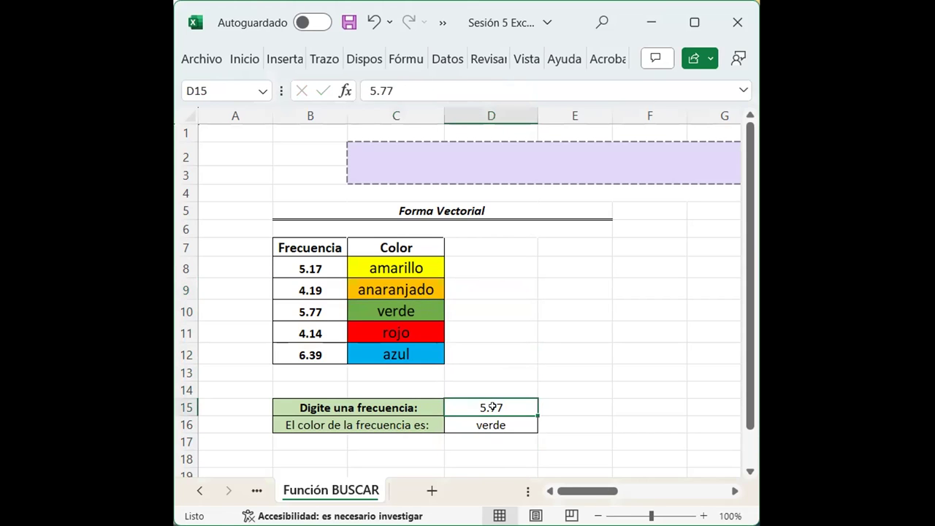
{"action": "type", "text": "4.19"}
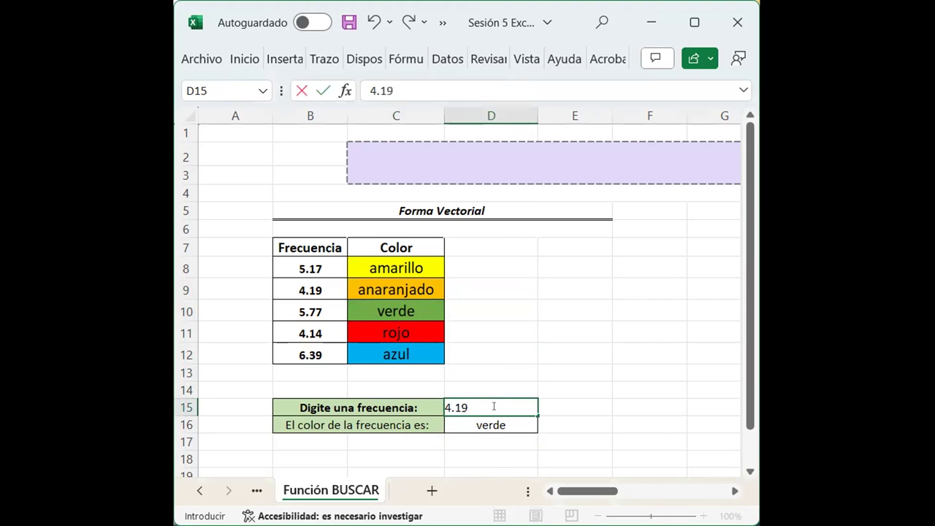
{"action": "left_click", "coordinate": [499, 353]}
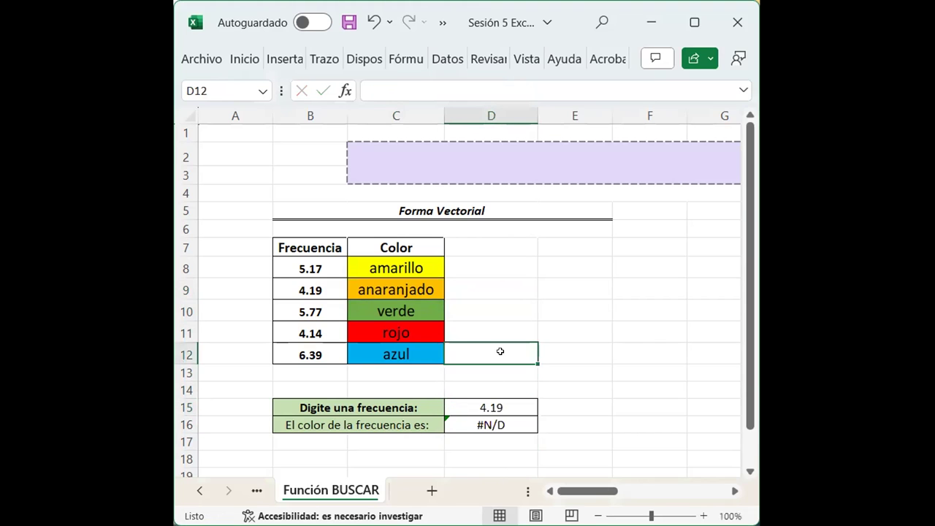
{"action": "left_click", "coordinate": [449, 424]}
{"action": "left_click", "coordinate": [422, 425]}
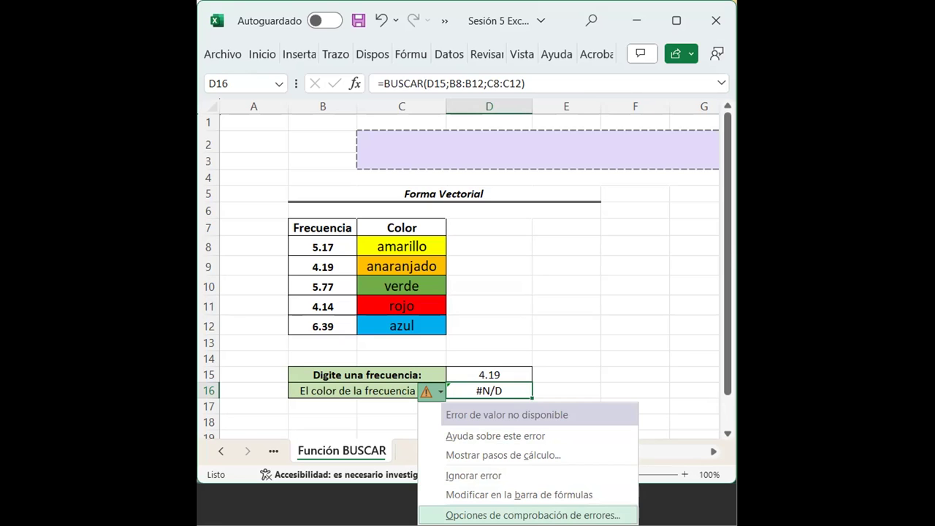
{"action": "left_click", "coordinate": [505, 313]}
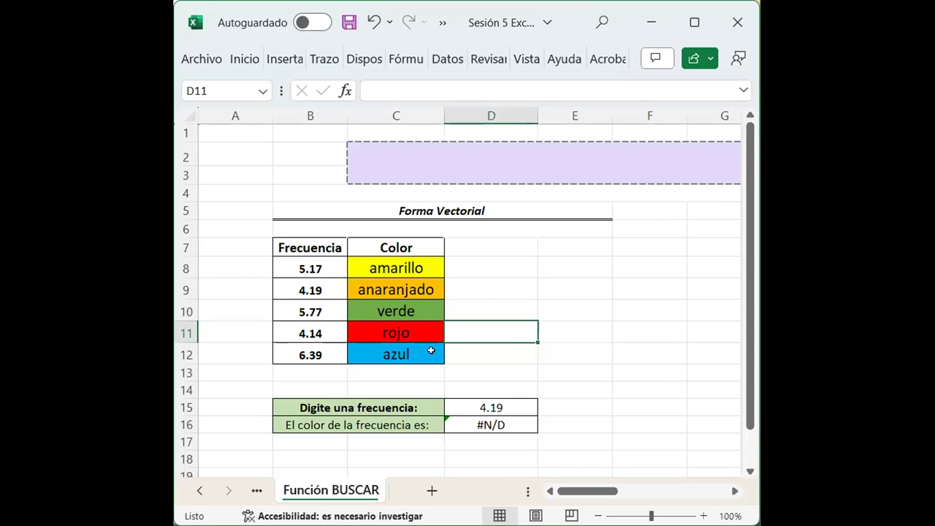
Enter the frequency 4.14 in D15 to test the color lookup
{"action": "left_click", "coordinate": [488, 406]}
{"action": "type", "text": "1"}
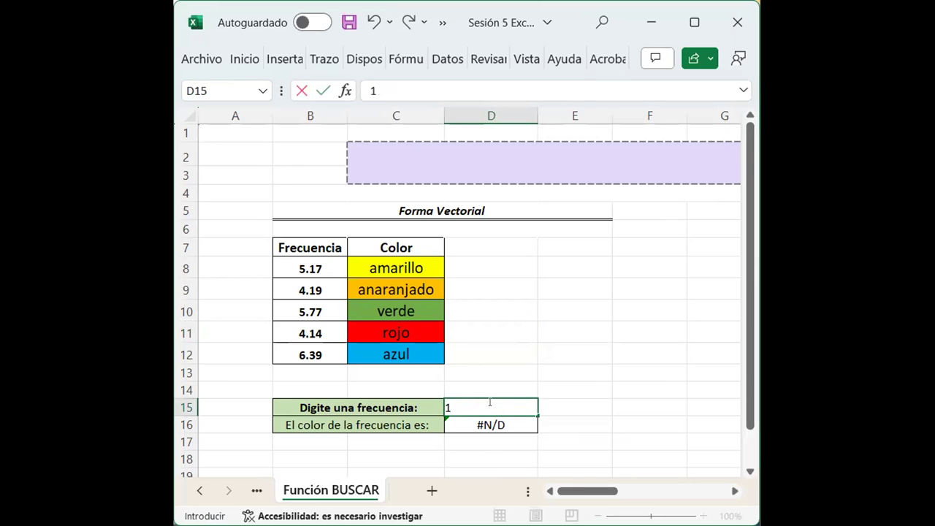
{"action": "key", "text": "BackSpace"}
{"action": "type", "text": "4.14"}
{"action": "left_click", "coordinate": [492, 328]}
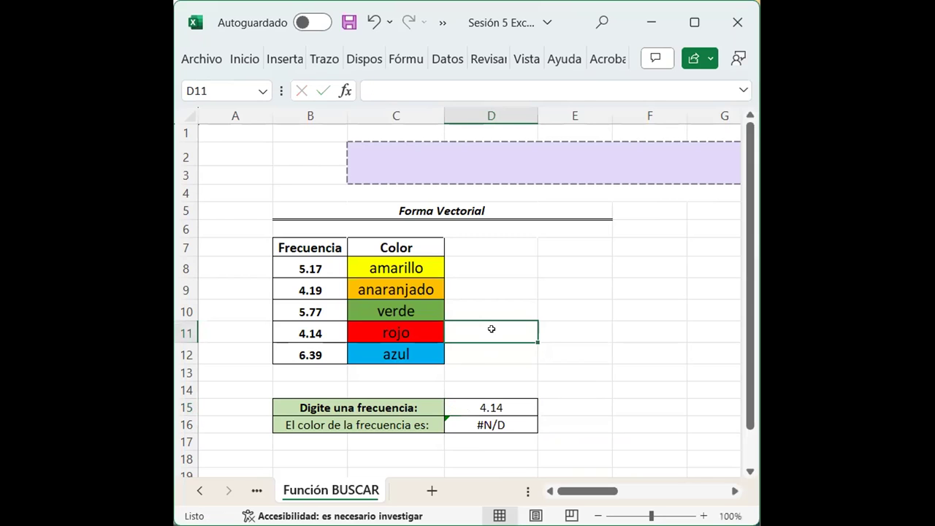
Sort the Frecuencia and Color table in ascending order by frequency
{"action": "left_click", "coordinate": [445, 58]}
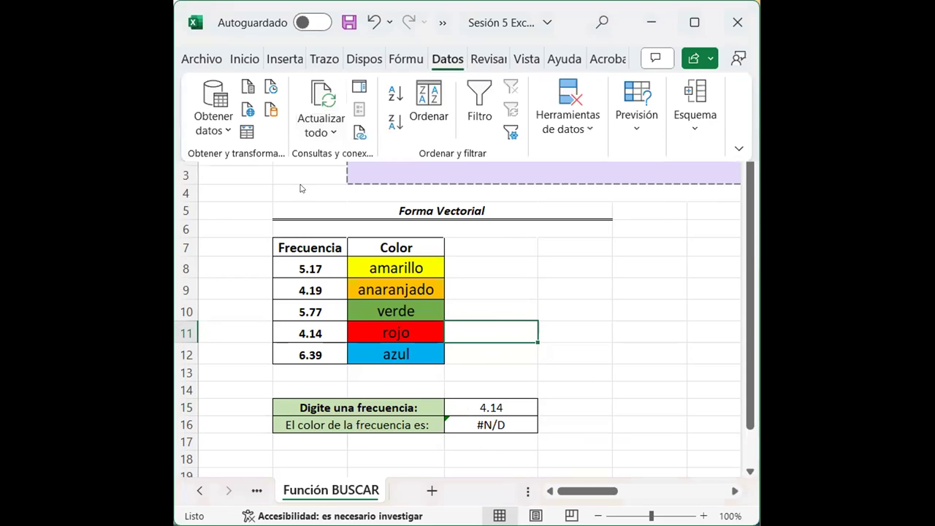
{"action": "left_click", "coordinate": [326, 262]}
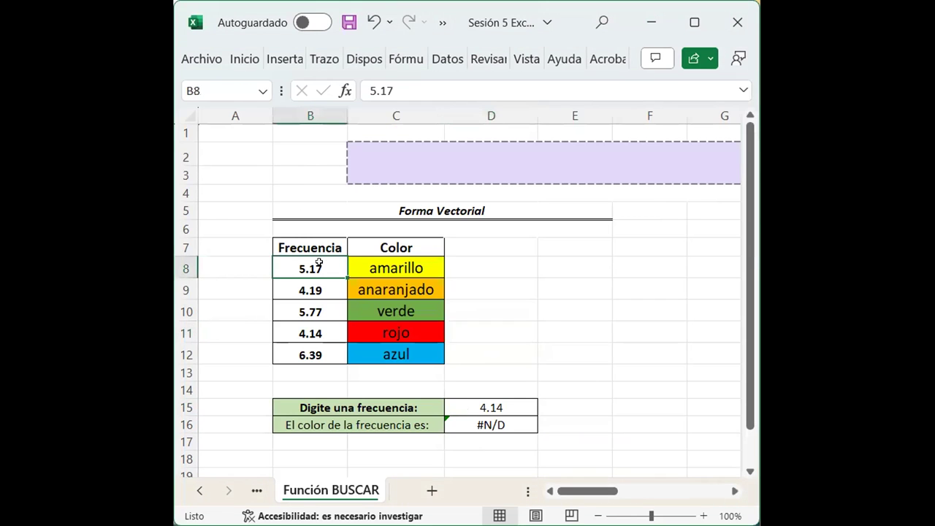
{"action": "left_click", "coordinate": [449, 64]}
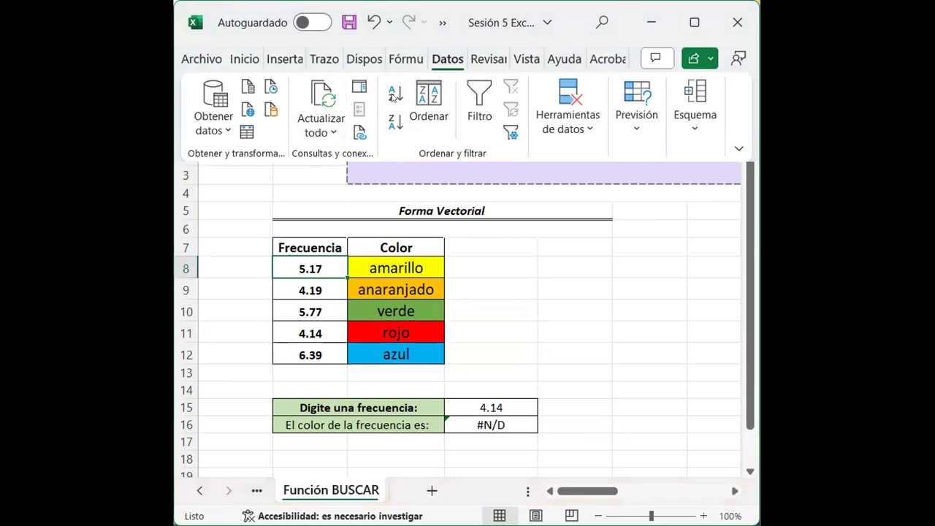
{"action": "left_click", "coordinate": [393, 94]}
{"action": "left_click", "coordinate": [539, 323]}
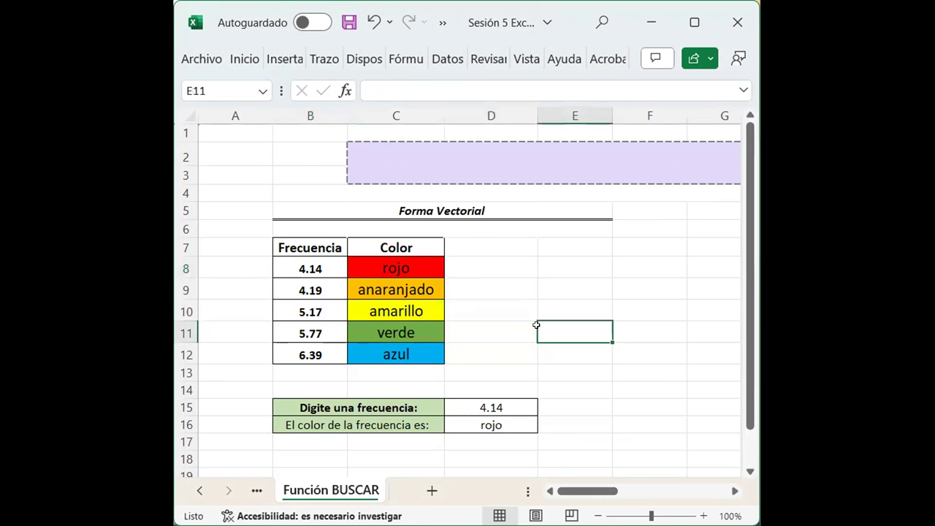
Enter the frequency 4.19 in D15 to test the lookup on the sorted table
{"action": "left_click", "coordinate": [491, 407]}
{"action": "type", "text": "4.19"}
{"action": "left_click", "coordinate": [504, 324]}
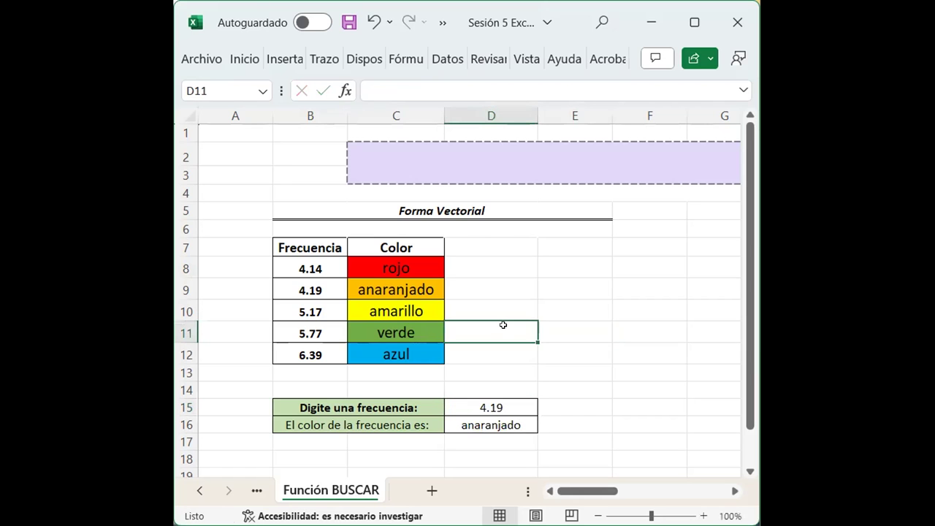
Test the color lookup by entering the frequencies 5.17 and 5.77 in D15
{"action": "left_click", "coordinate": [477, 407]}
{"action": "type", "text": "51"}
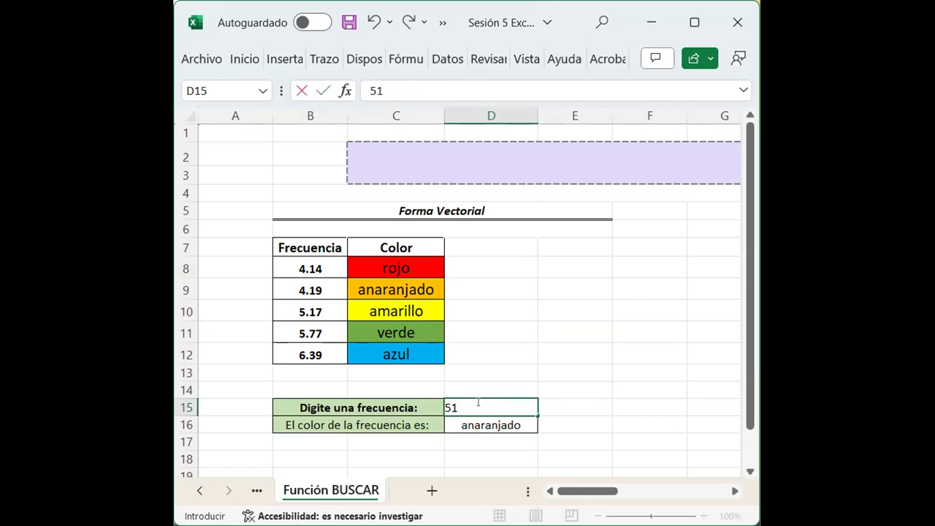
{"action": "type", "text": ".17"}
{"action": "left_click", "coordinate": [492, 369]}
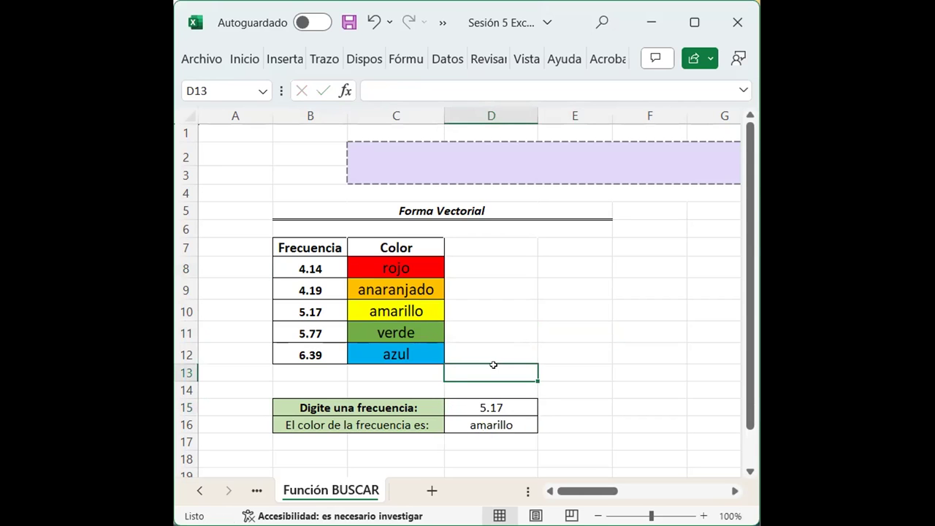
{"action": "left_click", "coordinate": [491, 400]}
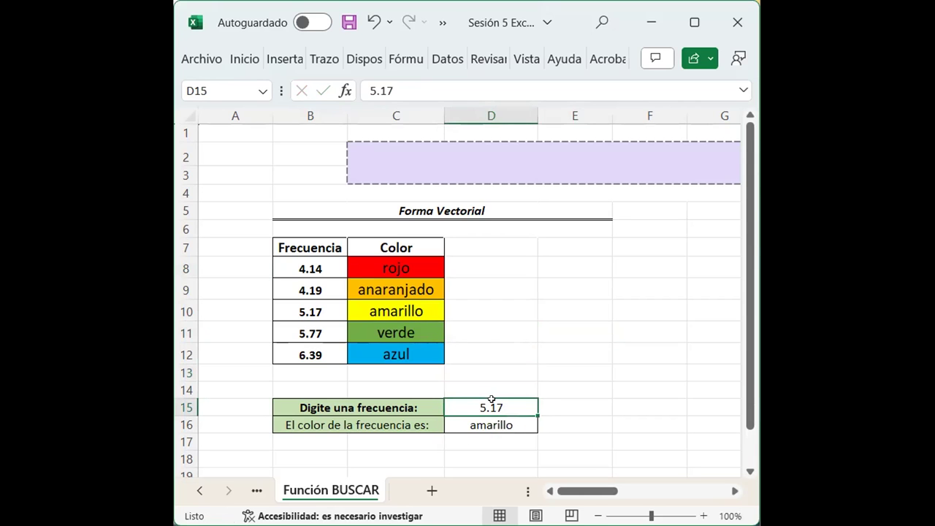
{"action": "type", "text": "5.77"}
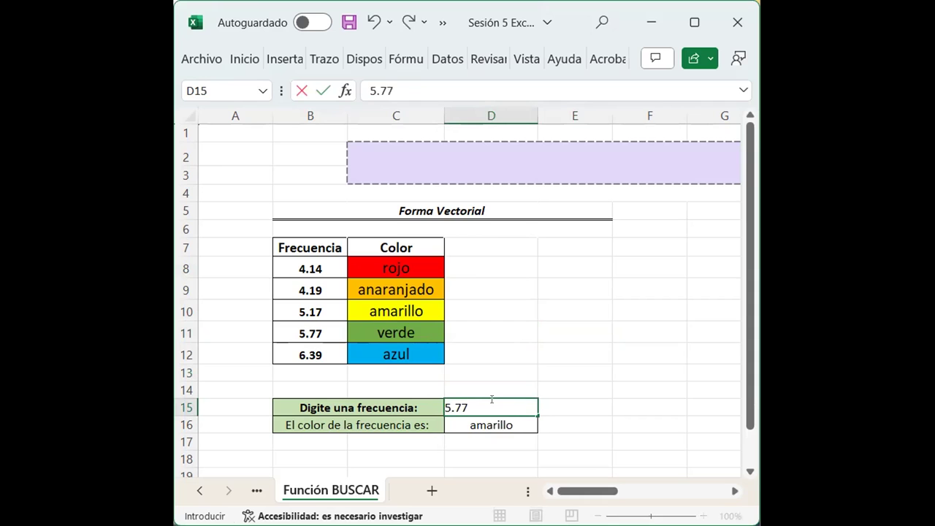
{"action": "left_click", "coordinate": [510, 349]}
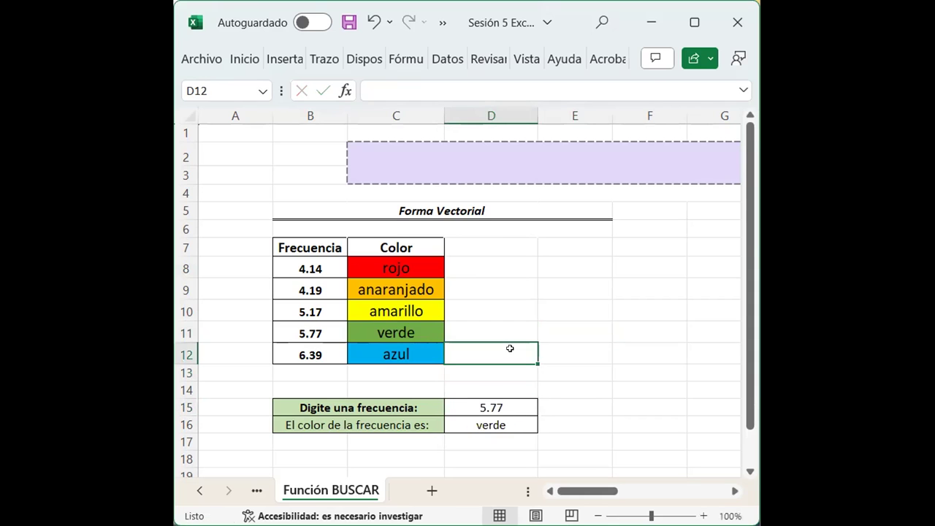
Enter the frequency 6.39 in D15 to test the color lookup
{"action": "left_click", "coordinate": [490, 407]}
{"action": "type", "text": "6.6"}
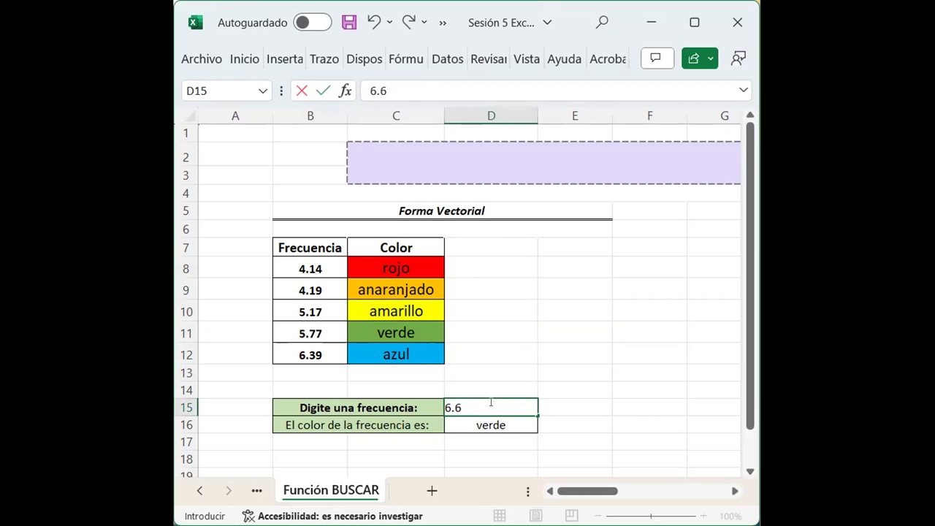
{"action": "key", "text": "BackSpace"}
{"action": "type", "text": "39"}
{"action": "left_click", "coordinate": [491, 371]}
{"action": "left_click", "coordinate": [481, 305]}
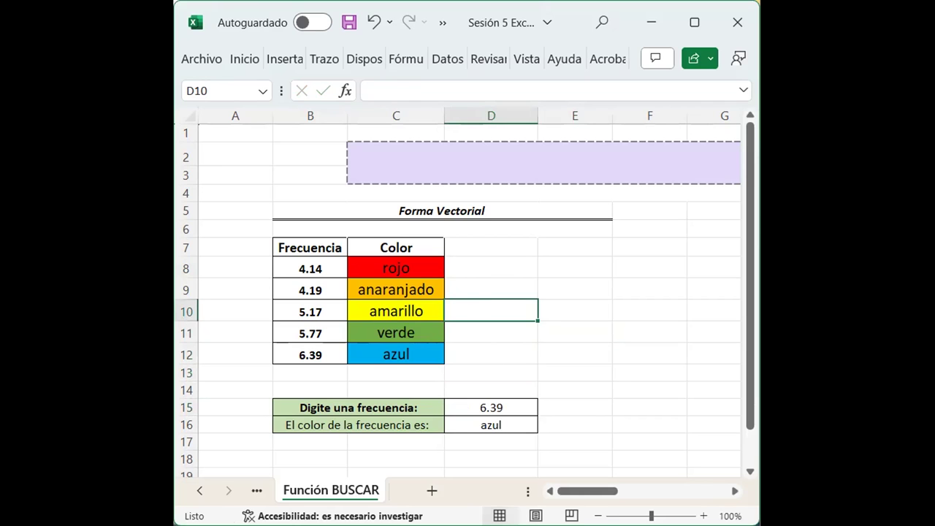
{"action": "left_click", "coordinate": [515, 269]}
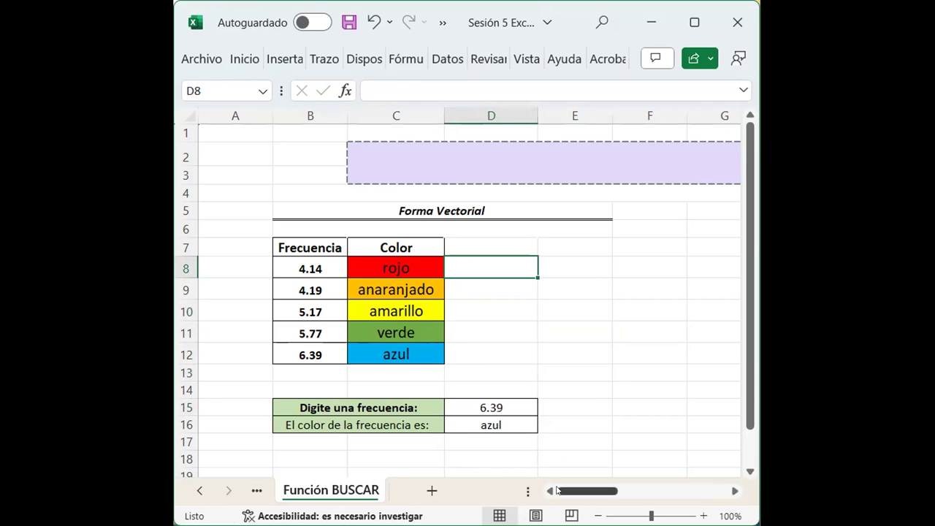
Examine the article table with the CÓDIGO, ARTICULO and PRECIO columns beside the vector-form exercise
{"action": "left_click", "coordinate": [504, 337]}
{"action": "key", "text": "Right"}
{"action": "key", "text": "Right"}
{"action": "key", "text": "Right"}
{"action": "key", "text": "Right"}
{"action": "key", "text": "Right"}
{"action": "key", "text": "Right"}
{"action": "key", "text": "Right"}
{"action": "key", "text": "Right"}
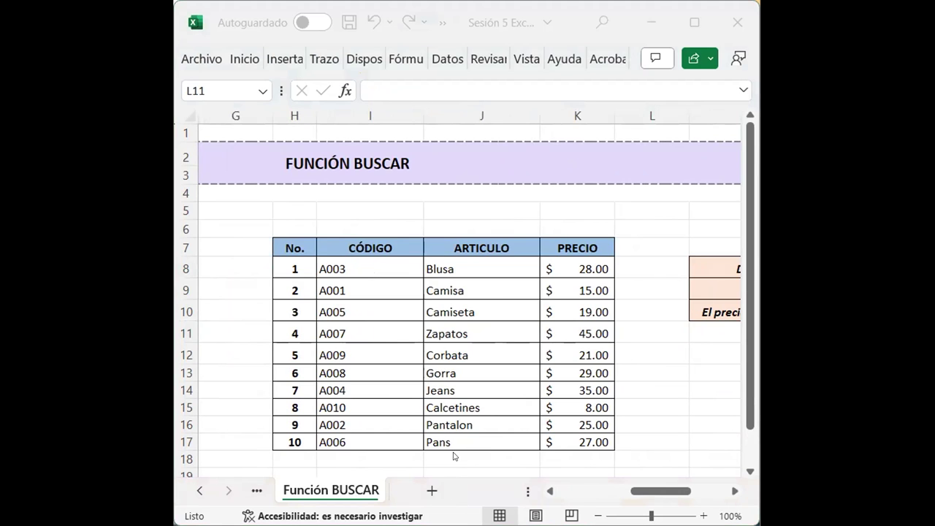
{"action": "left_click", "coordinate": [364, 221]}
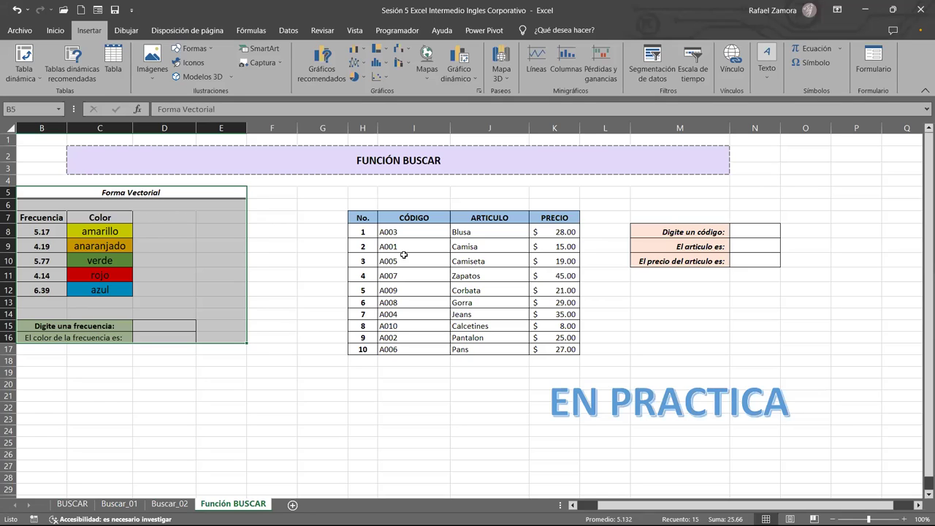
Try sorting the article table in ascending order by CÓDIGO from a single code cell, and undo the sort
{"action": "left_click", "coordinate": [405, 259]}
{"action": "left_click", "coordinate": [417, 249]}
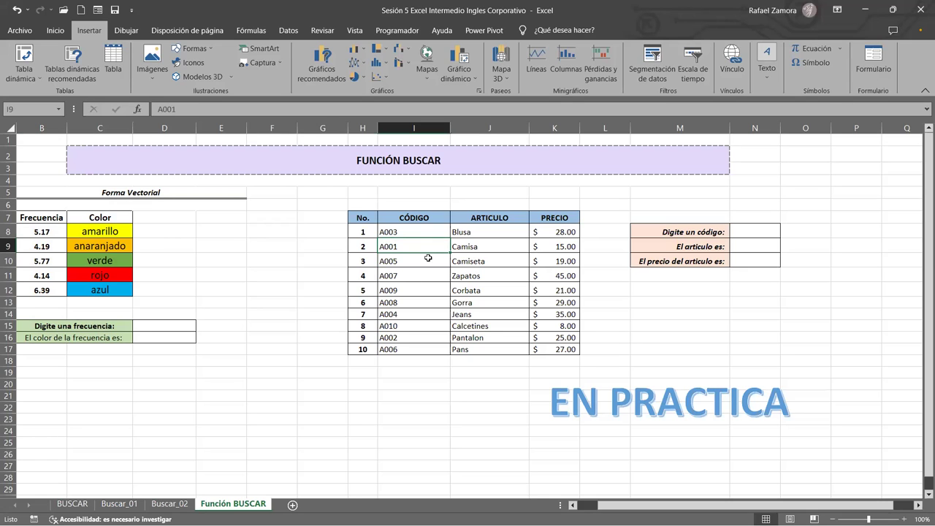
{"action": "scroll", "coordinate": [808, 349], "scroll_direction": "up", "scroll_amount": 1, "text": "ctrl"}
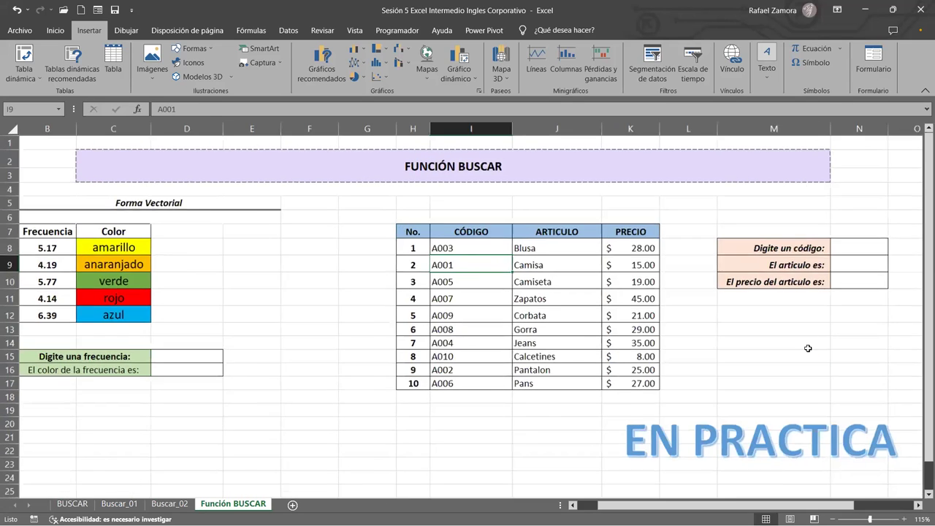
{"action": "scroll", "coordinate": [808, 349], "scroll_direction": "up", "scroll_amount": 1, "text": "ctrl"}
{"action": "scroll", "coordinate": [867, 491], "scroll_direction": "right", "scroll_amount": 3}
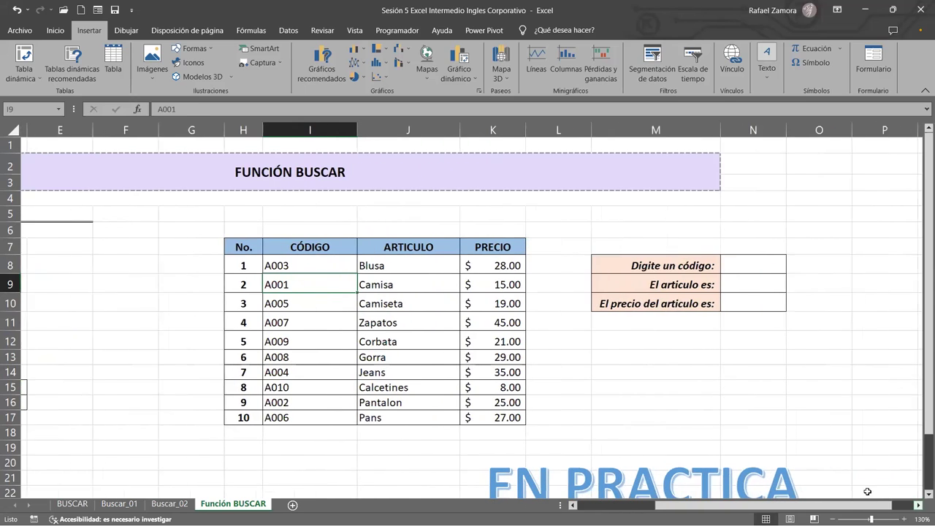
{"action": "left_click", "coordinate": [319, 263]}
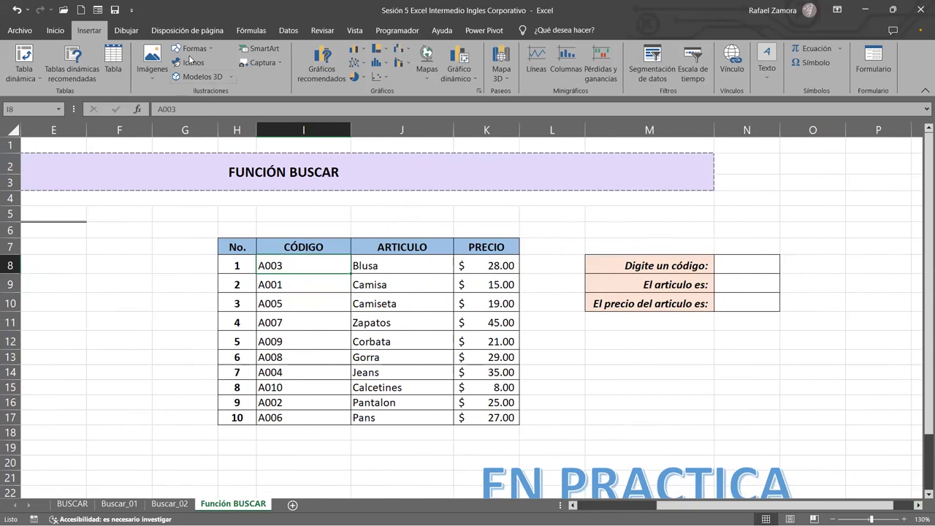
{"action": "left_click", "coordinate": [288, 30]}
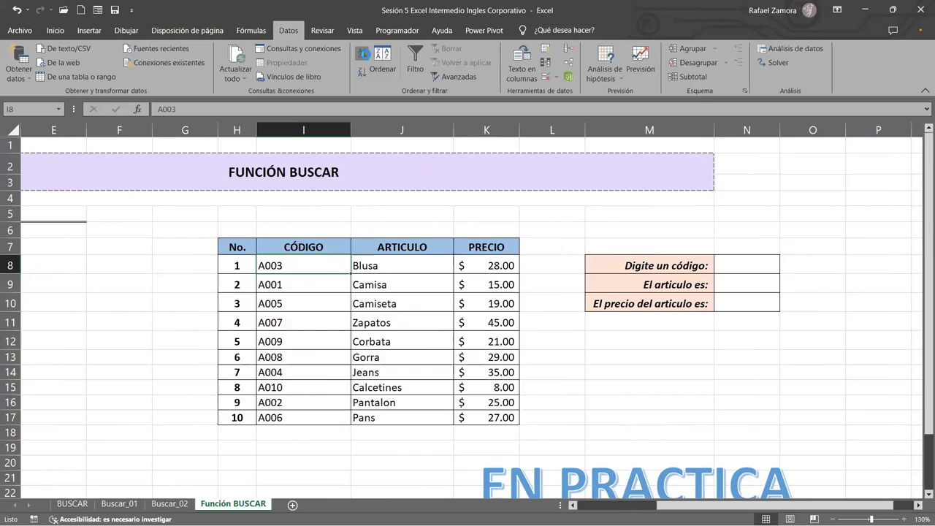
{"action": "left_click", "coordinate": [363, 55]}
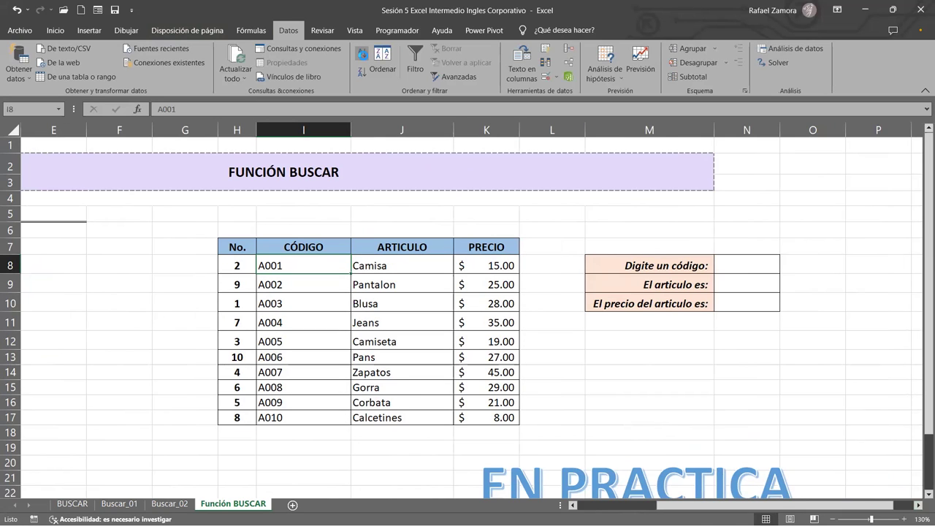
{"action": "key", "text": "ctrl+z"}
{"action": "left_click_drag", "start_coordinate": [321, 263], "coordinate": [478, 418]}
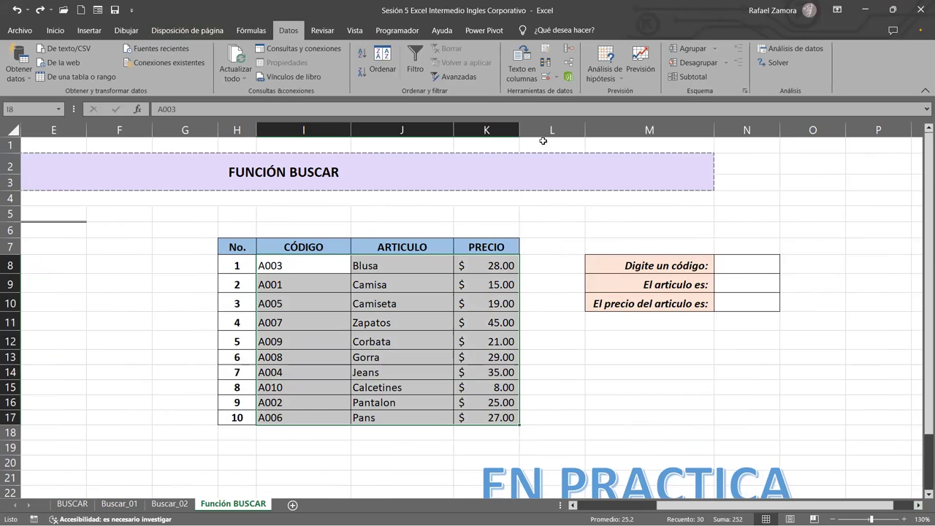
{"action": "left_click", "coordinate": [383, 60]}
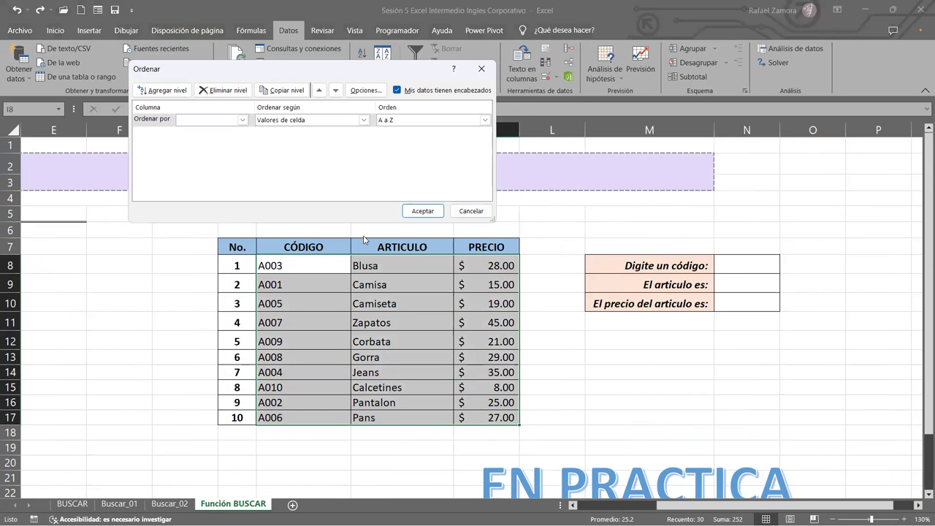
{"action": "key", "text": "Escape"}
Sort the CÓDIGO, ARTICULO and PRECIO columns (I7:K17) by CÓDIGO from A to Z, leaving out the No. column
{"action": "left_click", "coordinate": [317, 246]}
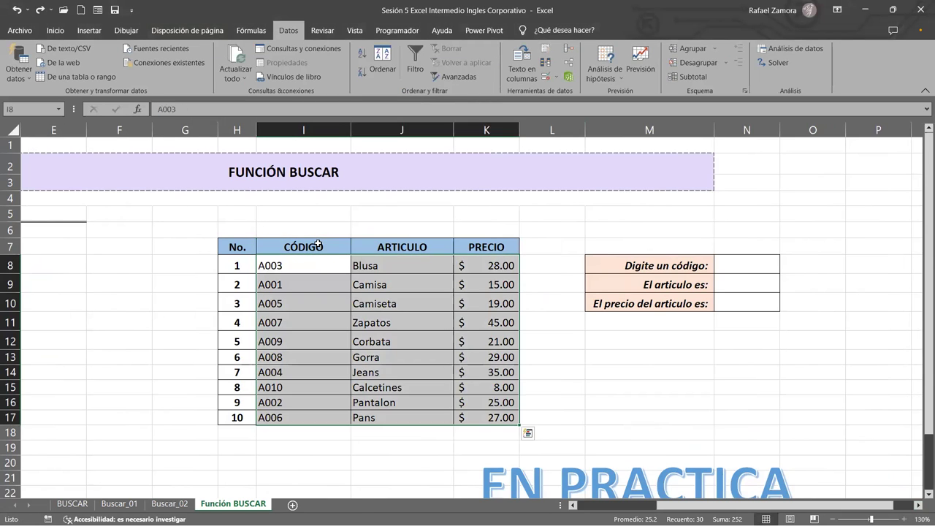
{"action": "left_click_drag", "start_coordinate": [318, 245], "coordinate": [511, 420]}
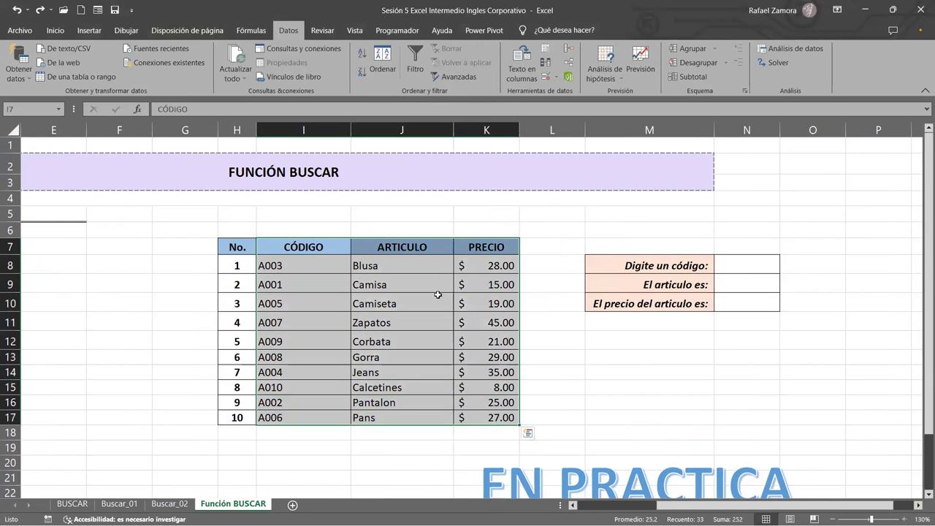
{"action": "left_click", "coordinate": [389, 64]}
{"action": "left_click", "coordinate": [241, 120]}
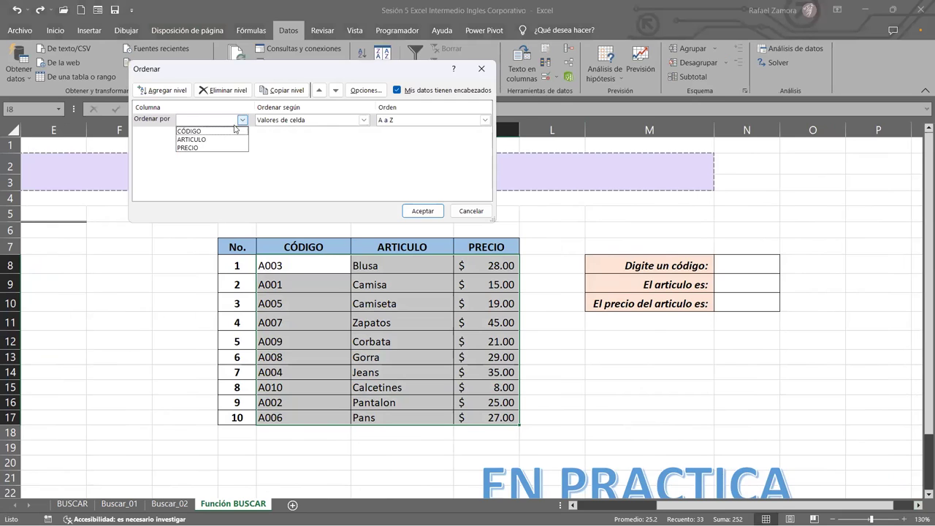
{"action": "left_click", "coordinate": [204, 139]}
{"action": "left_click", "coordinate": [204, 122]}
{"action": "left_click", "coordinate": [198, 130]}
{"action": "left_click", "coordinate": [413, 214]}
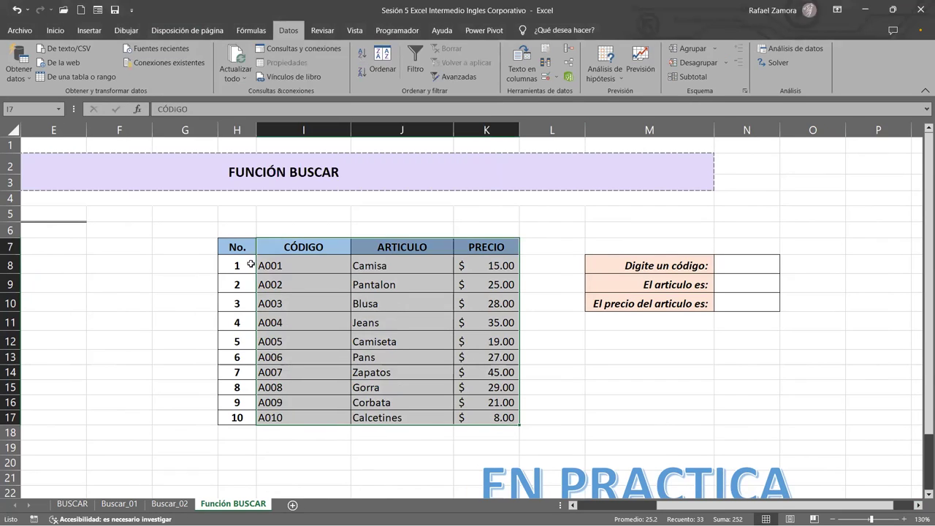
{"action": "left_click", "coordinate": [467, 355]}
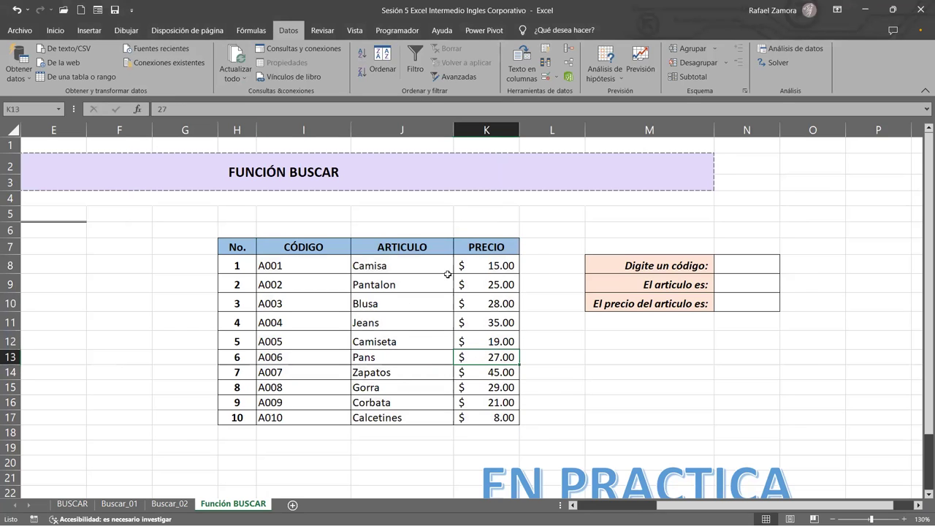
Enter the code A001 in N8 as the article code to look up
{"action": "left_click", "coordinate": [737, 267]}
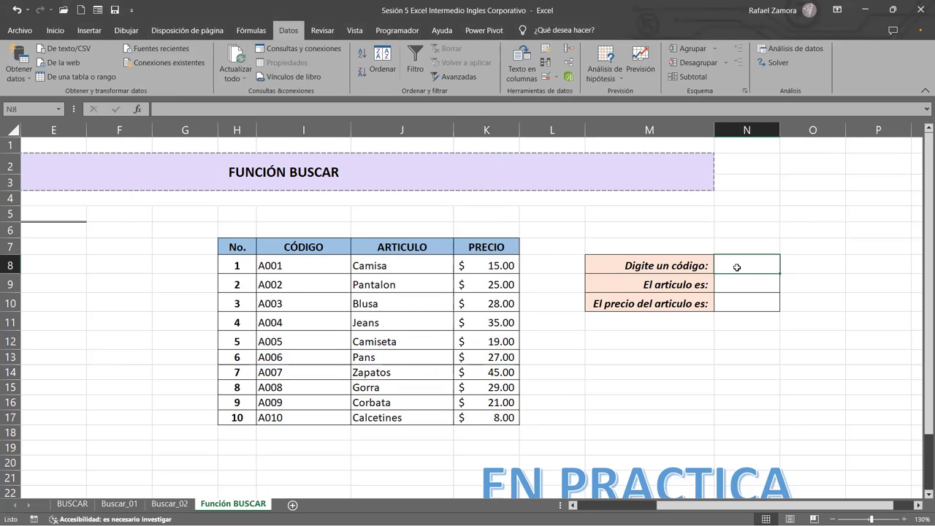
{"action": "type", "text": "A001"}
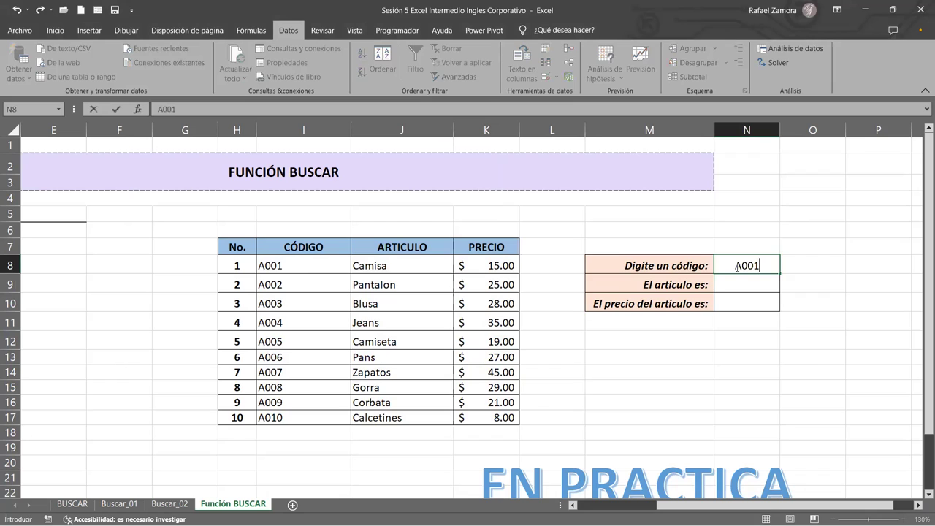
{"action": "key", "text": "Return"}
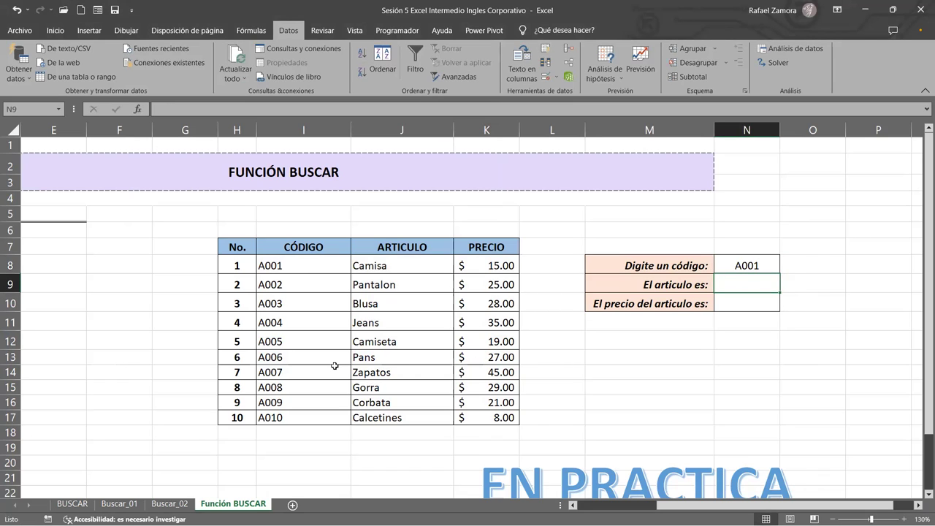
{"action": "left_click", "coordinate": [753, 265]}
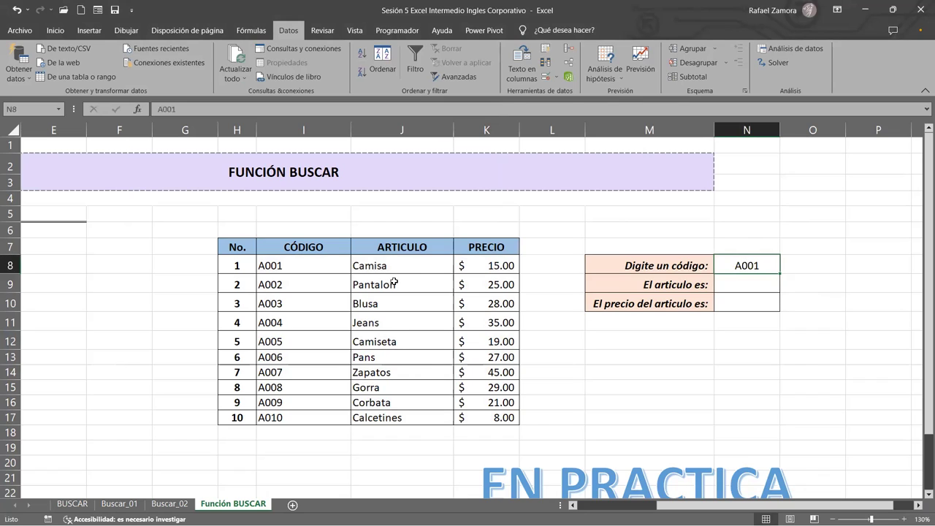
Enter =BUSCAR(N8,I8:I17,J8:J17) in N9 to return the article for the code in N8
{"action": "left_click", "coordinate": [760, 286]}
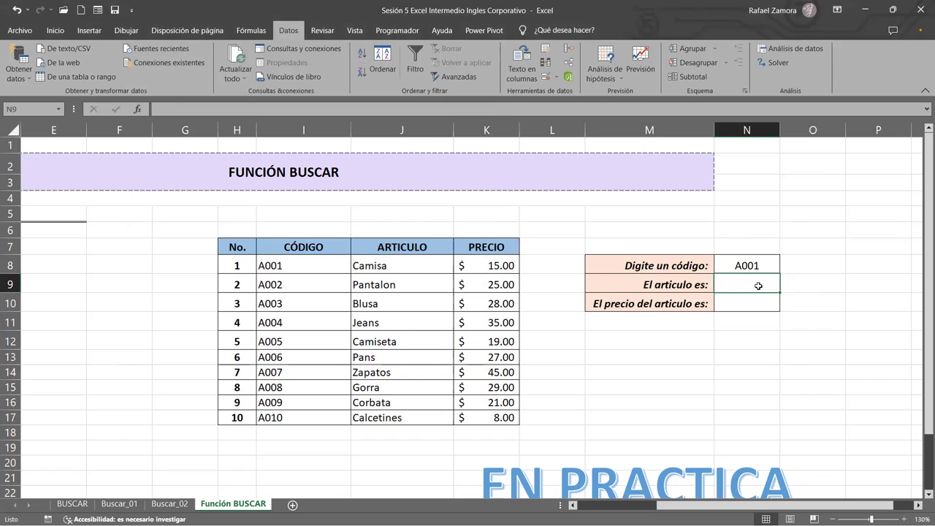
{"action": "type", "text": "¿"}
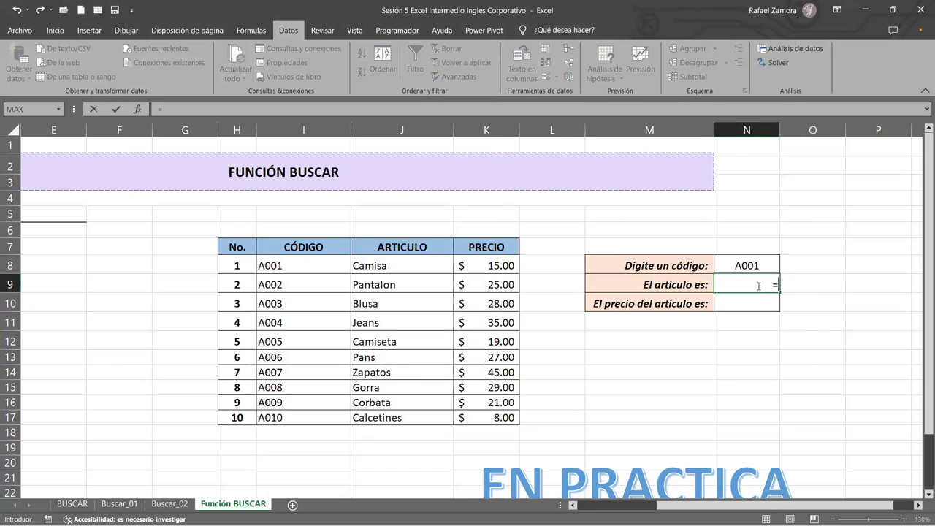
{"action": "type", "text": "BUSC"}
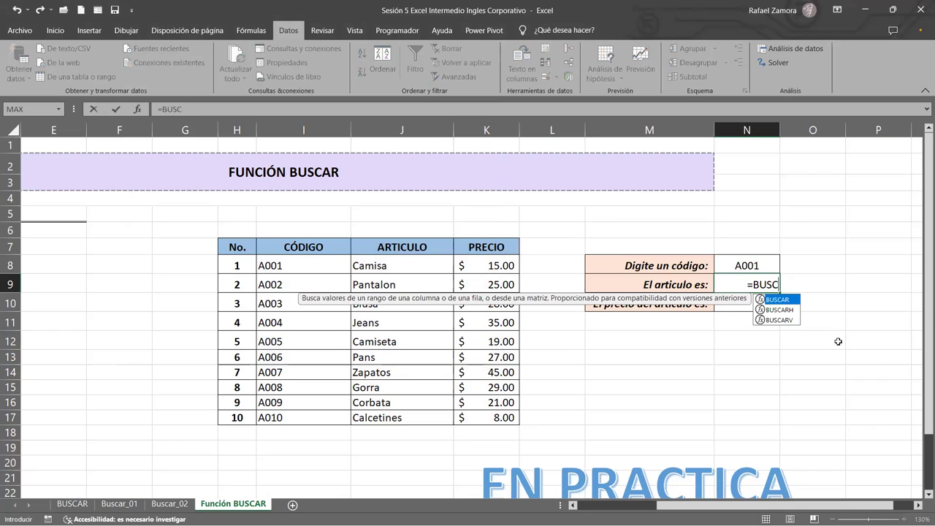
{"action": "key", "text": "Tab"}
{"action": "left_click", "coordinate": [765, 265]}
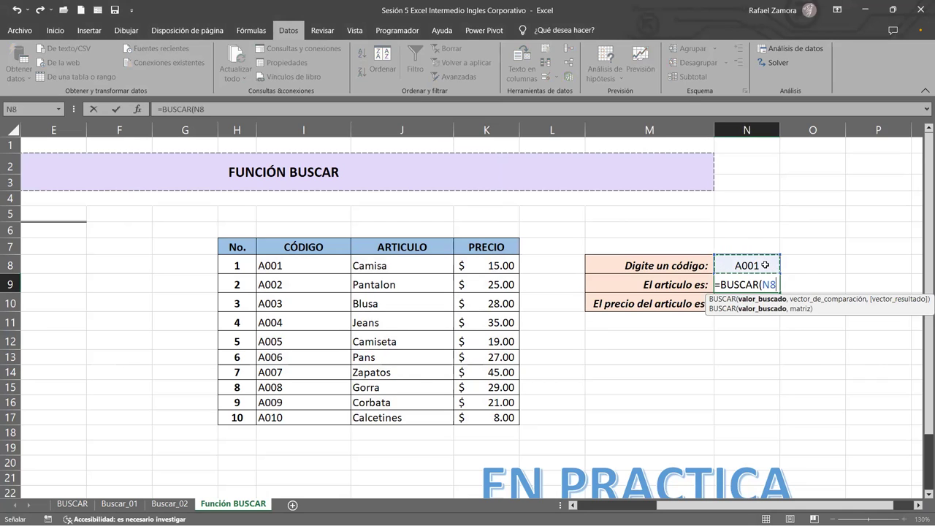
{"action": "type", "text": ","}
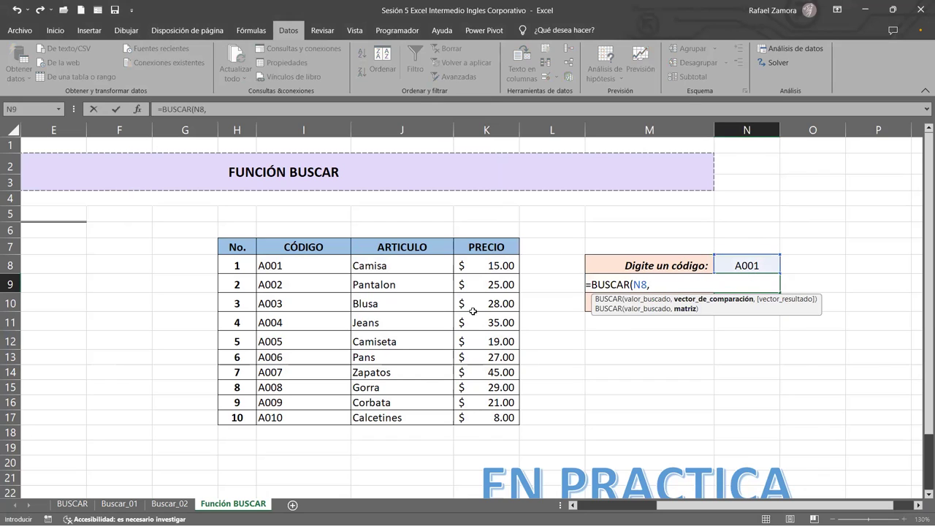
{"action": "left_click", "coordinate": [329, 267]}
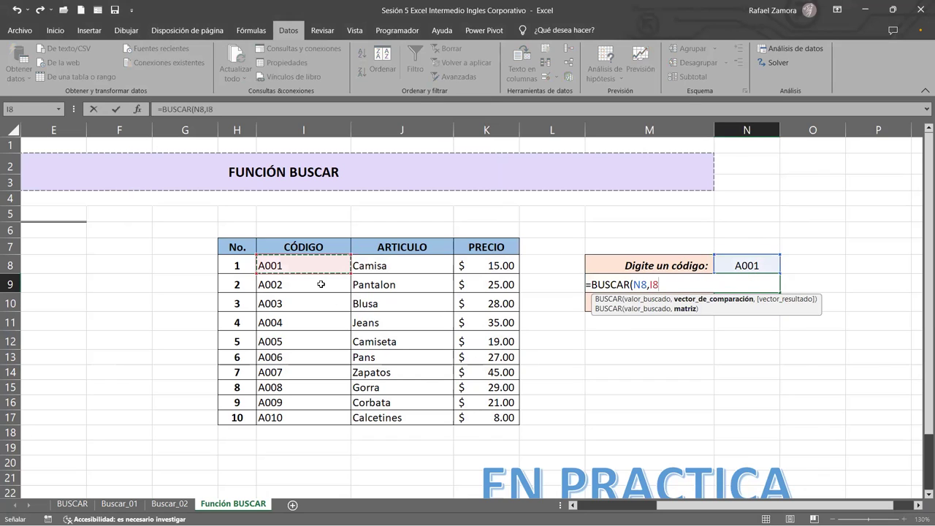
{"action": "left_click", "coordinate": [288, 415], "text": "shift"}
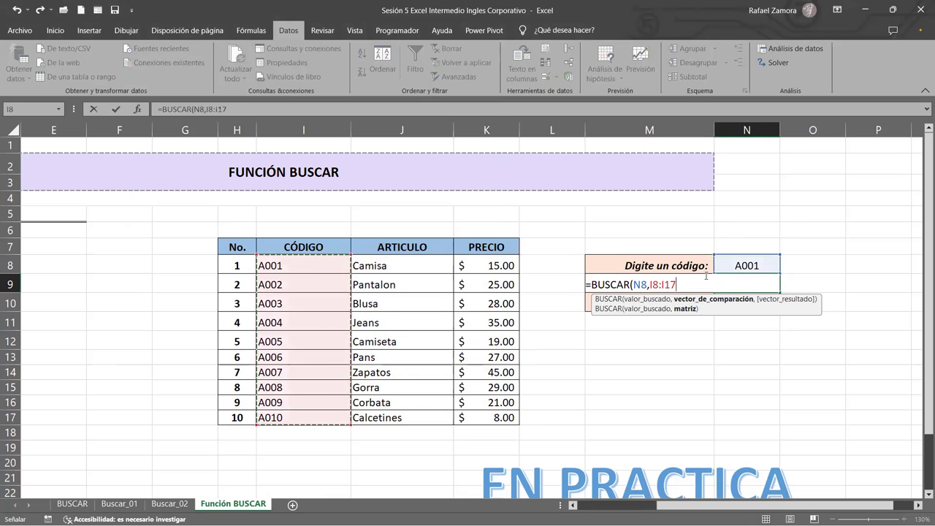
{"action": "type", "text": ","}
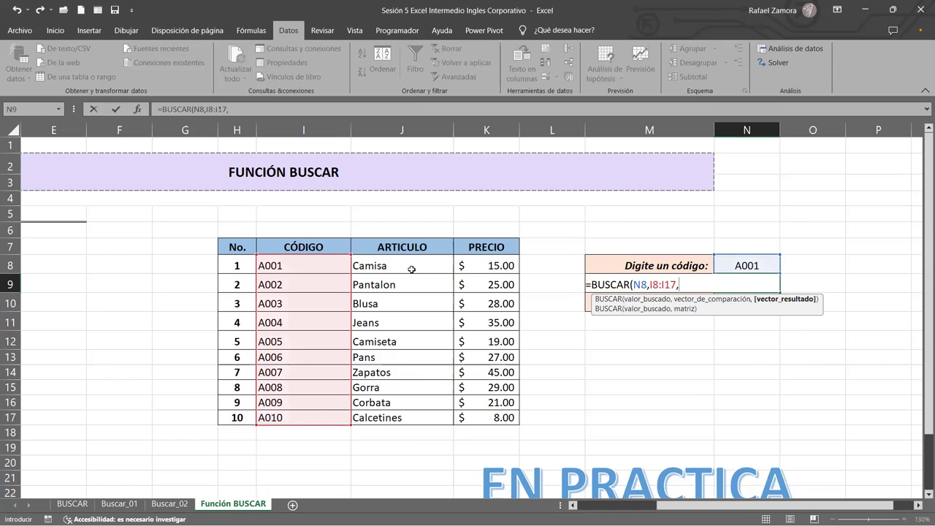
{"action": "left_click_drag", "start_coordinate": [413, 266], "coordinate": [412, 316]}
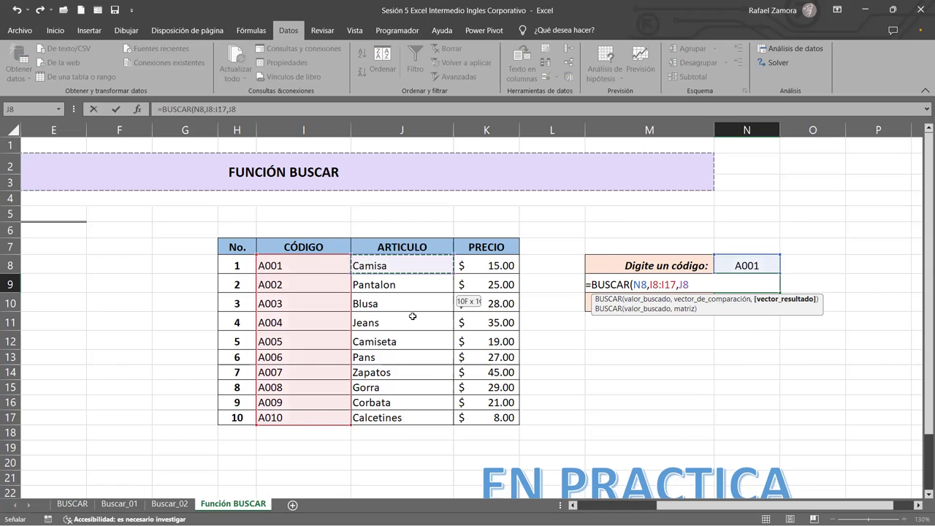
{"action": "left_click_drag", "start_coordinate": [409, 415], "coordinate": [410, 416]}
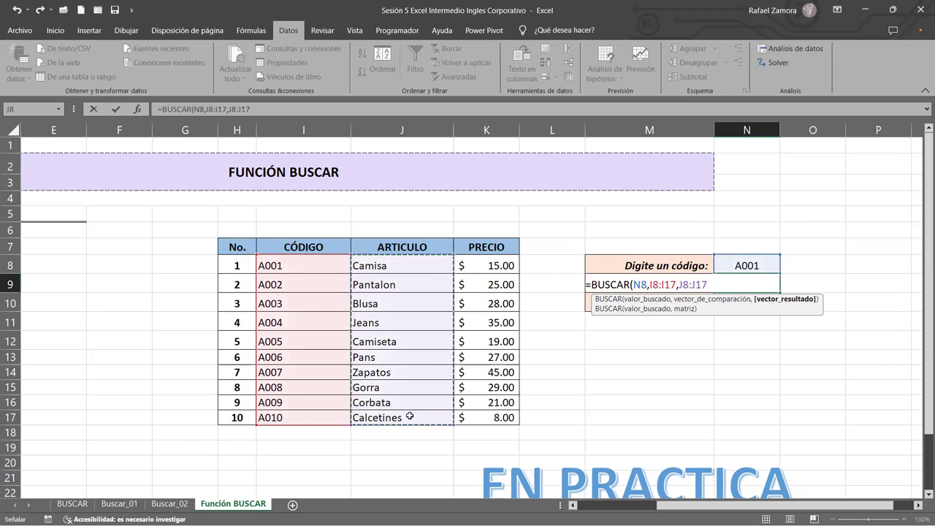
{"action": "key", "text": "Return"}
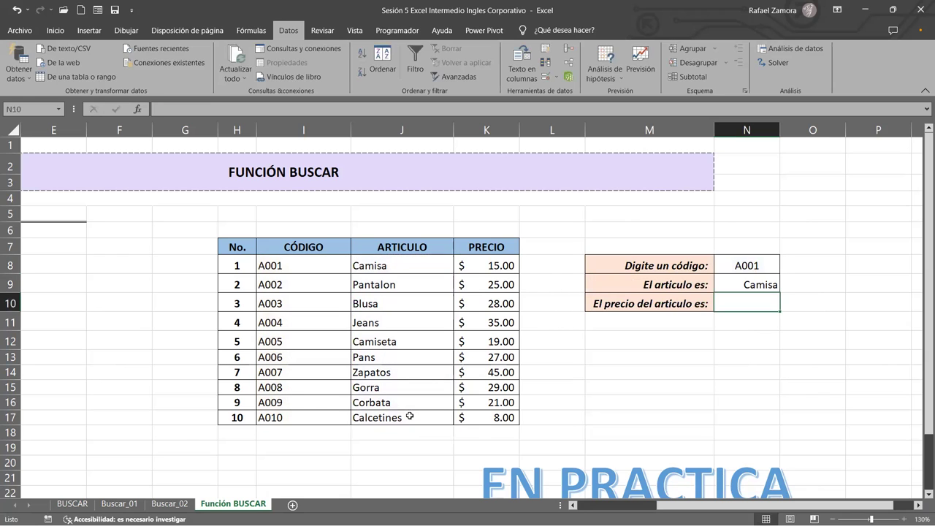
Center the contents of the article and price result cells N9:N10 horizontally
{"action": "left_click_drag", "start_coordinate": [744, 283], "coordinate": [747, 306]}
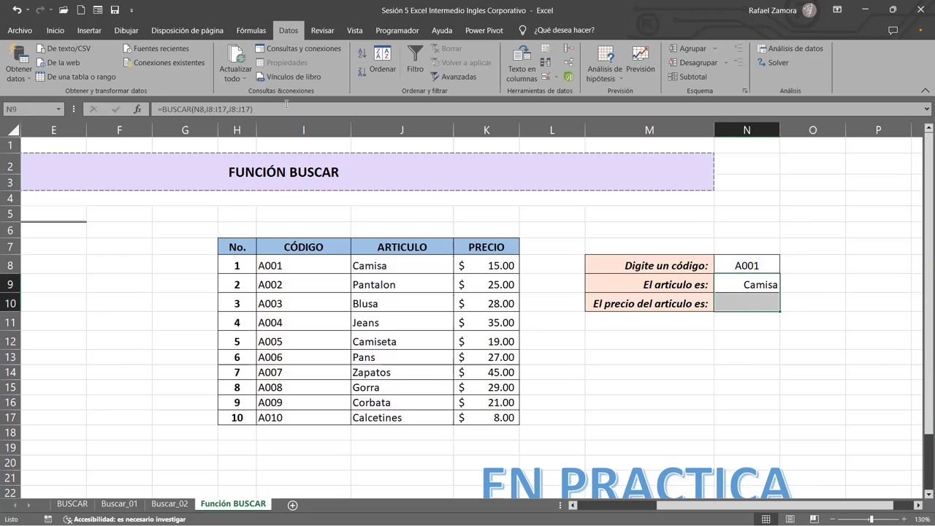
{"action": "left_click", "coordinate": [55, 30]}
{"action": "left_click", "coordinate": [224, 71]}
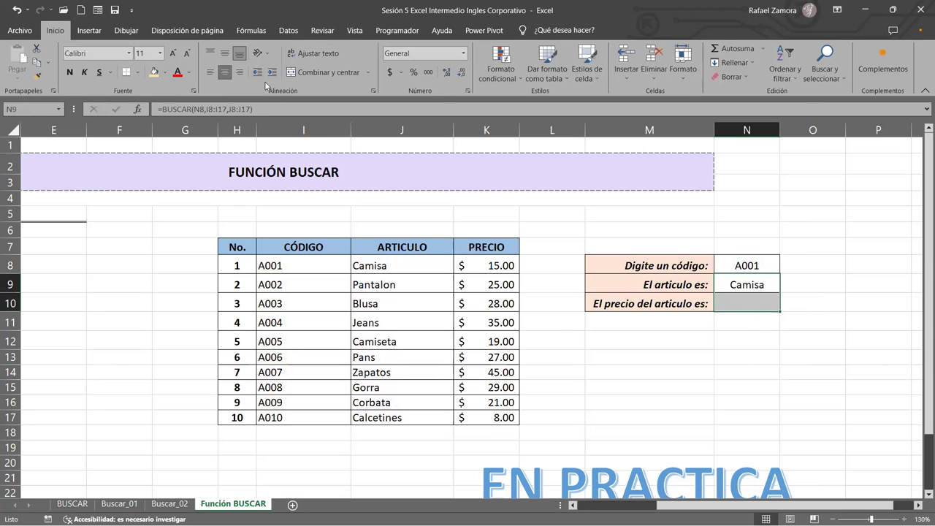
Test the article lookup by changing the code in N8 to A002 and A003
{"action": "double_click", "coordinate": [745, 269]}
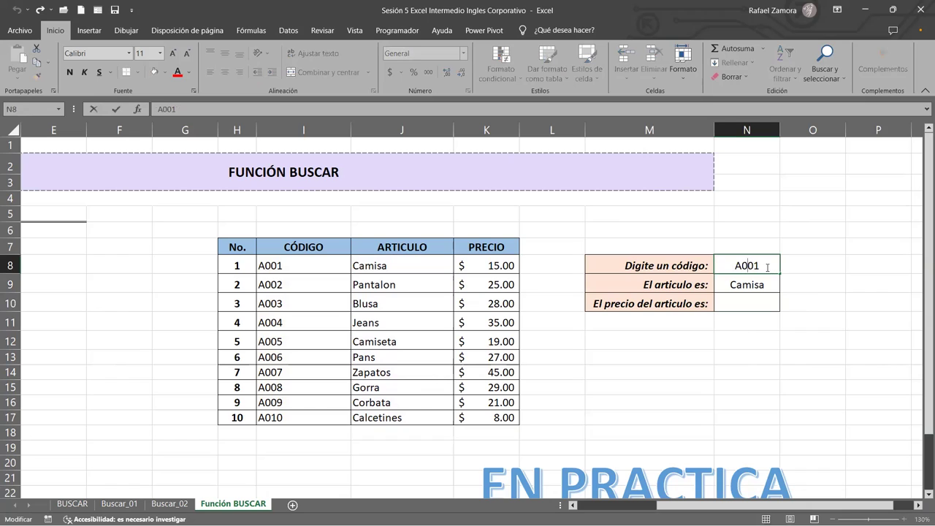
{"action": "key", "text": "BackSpace"}
{"action": "type", "text": "2"}
{"action": "key", "text": "ctrl+Return"}
{"action": "double_click", "coordinate": [768, 265]}
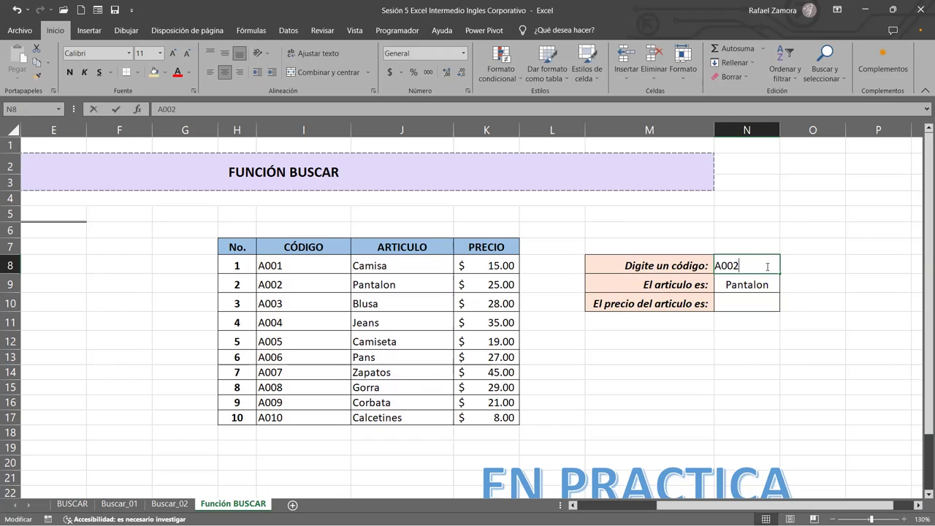
{"action": "key", "text": "BackSpace"}
{"action": "type", "text": "3"}
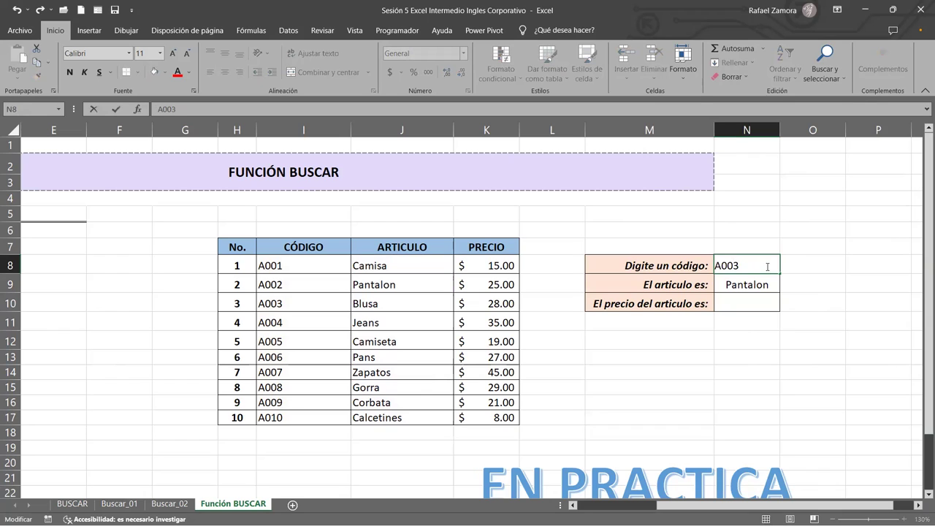
{"action": "key", "text": "ctrl+Return"}
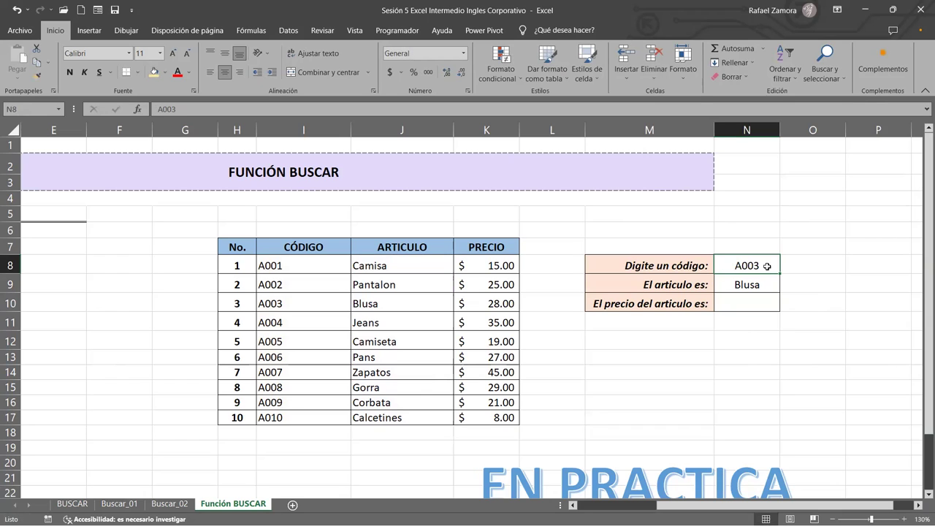
Continue testing the article lookup with the codes A004 and A005 in N8
{"action": "double_click", "coordinate": [768, 266]}
{"action": "key", "text": "BackSpace"}
{"action": "type", "text": "4"}
{"action": "key", "text": "ctrl+Return"}
{"action": "double_click", "coordinate": [767, 265]}
{"action": "key", "text": "BackSpace"}
{"action": "type", "text": "5"}
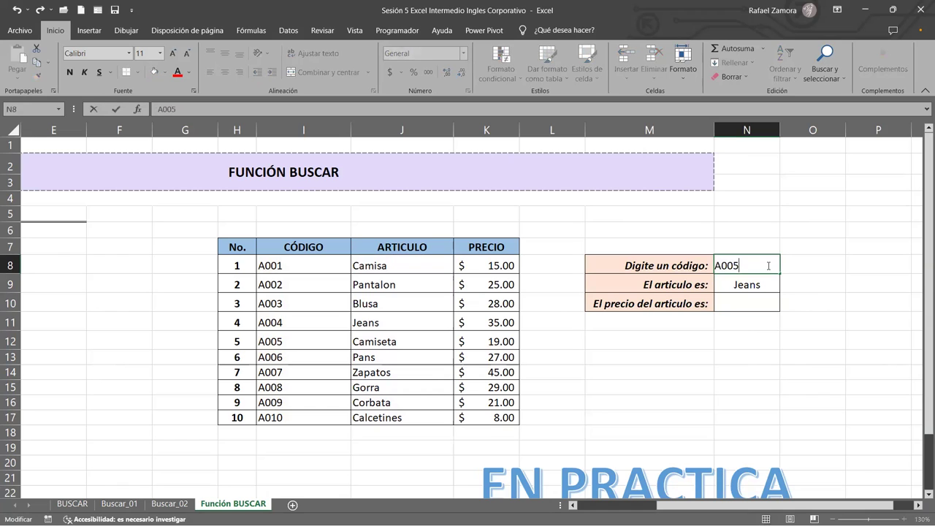
{"action": "key", "text": "ctrl+Return"}
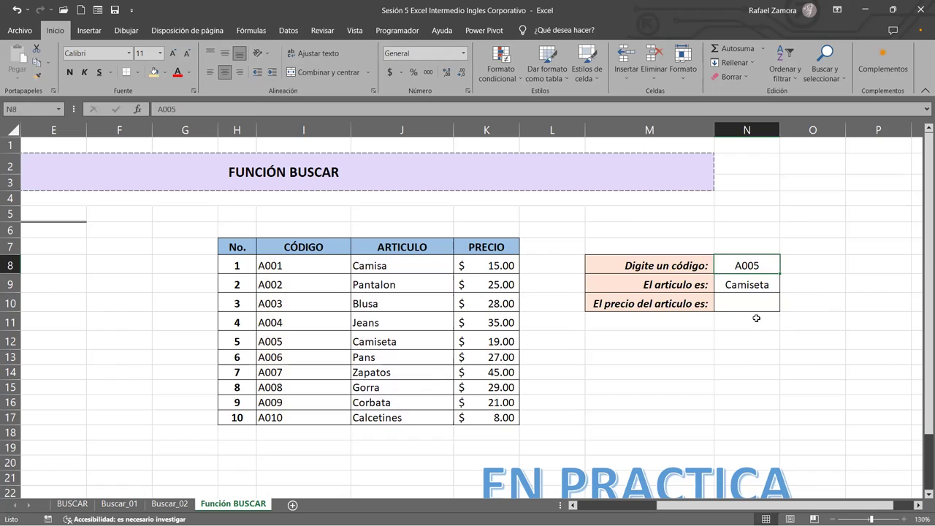
Enter =BUSCAR(N8,I8:I17,K8:K17) in N10 to return the article's price for the code in N8
{"action": "left_click", "coordinate": [759, 297]}
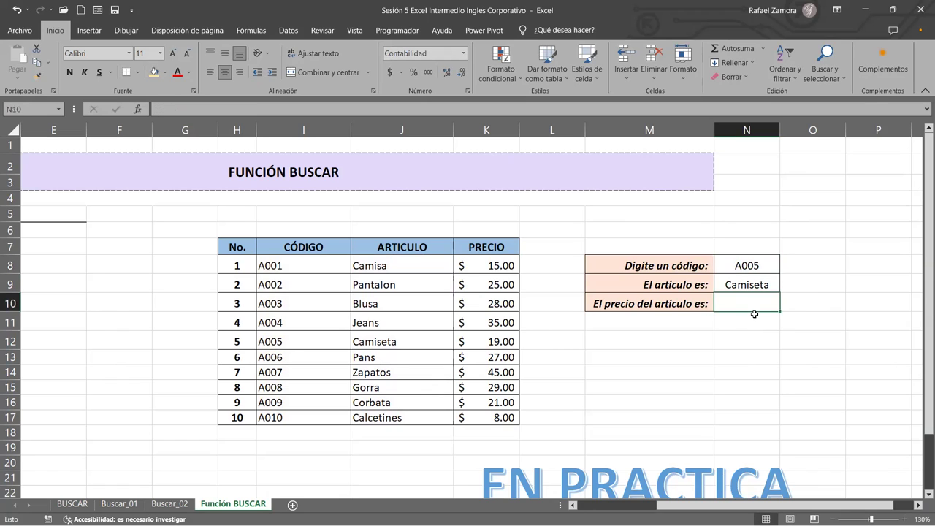
{"action": "type", "text": "="}
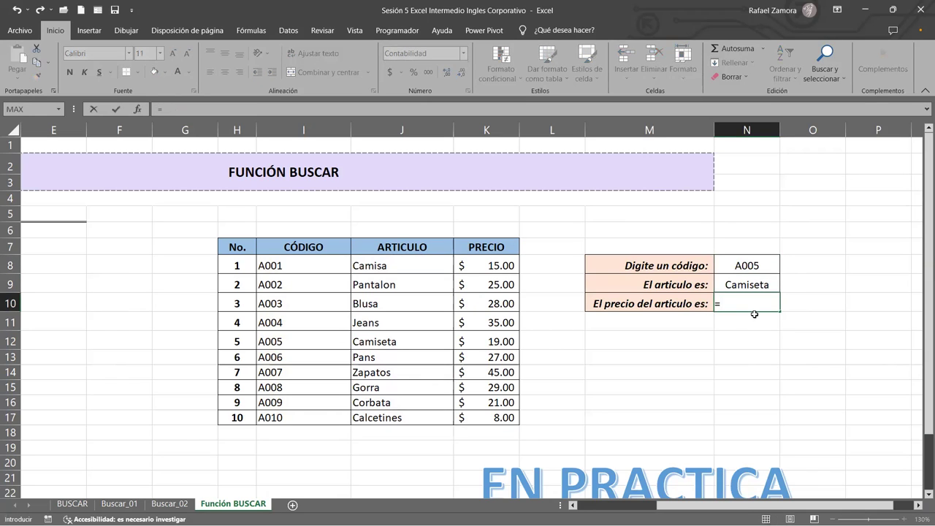
{"action": "type", "text": "BUSCAR"}
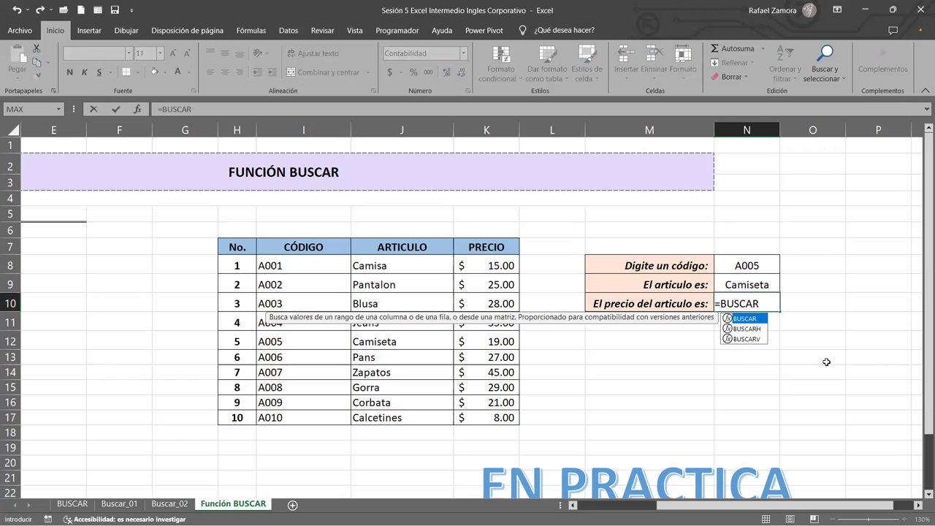
{"action": "type", "text": "("}
{"action": "left_click", "coordinate": [760, 265]}
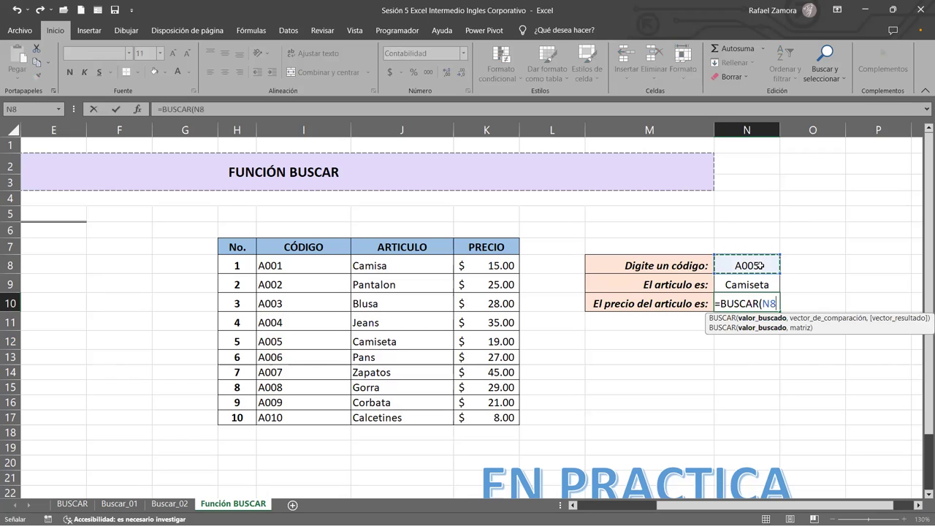
{"action": "type", "text": ","}
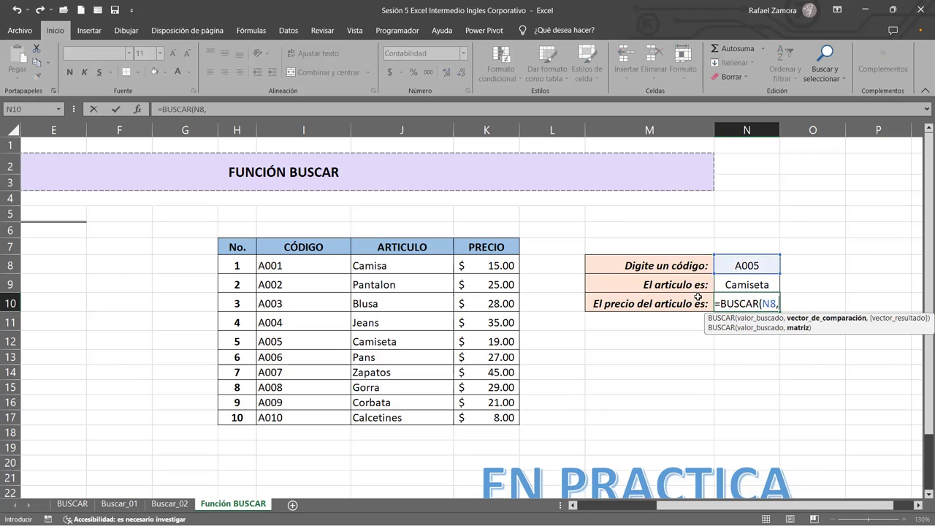
{"action": "left_click", "coordinate": [340, 268]}
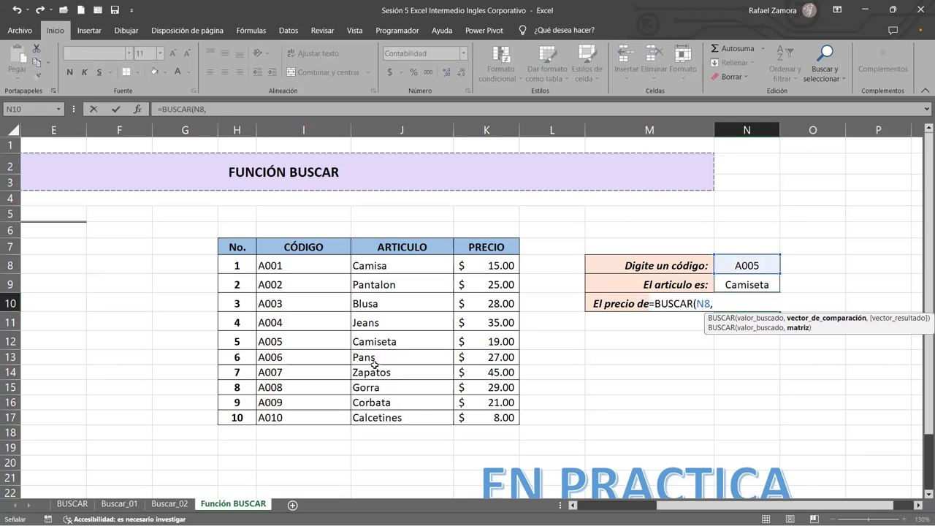
{"action": "left_click_drag", "start_coordinate": [303, 266], "coordinate": [303, 417]}
{"action": "type", "text": ","}
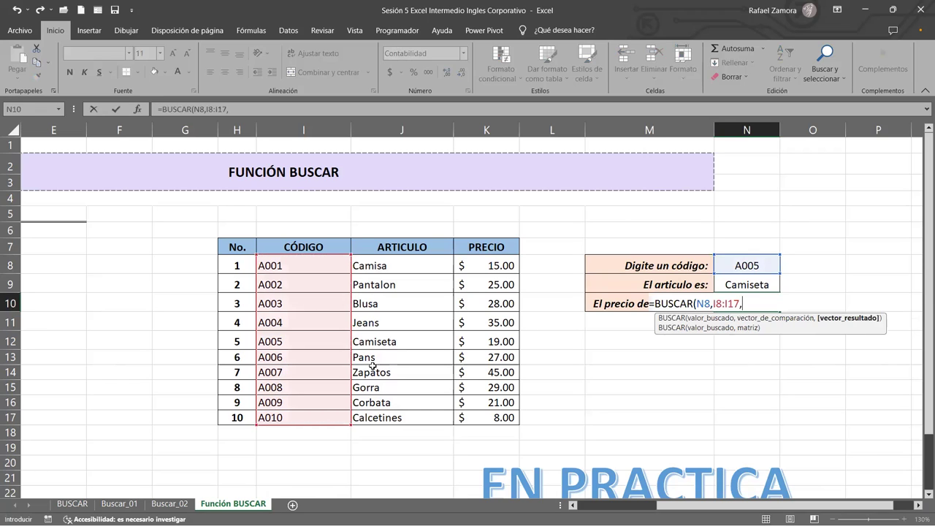
{"action": "left_click", "coordinate": [504, 266]}
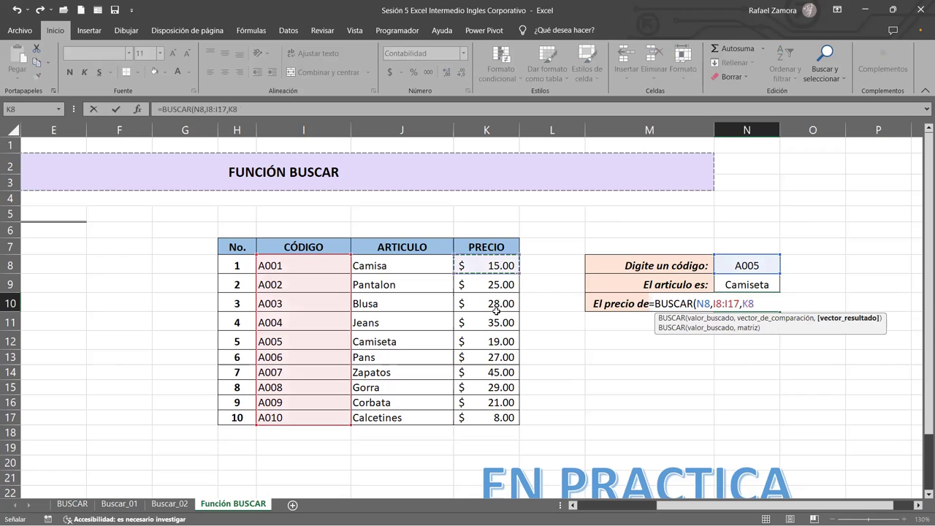
{"action": "left_click", "coordinate": [489, 417], "text": "shift"}
{"action": "type", "text": ")"}
{"action": "key", "text": "Return"}
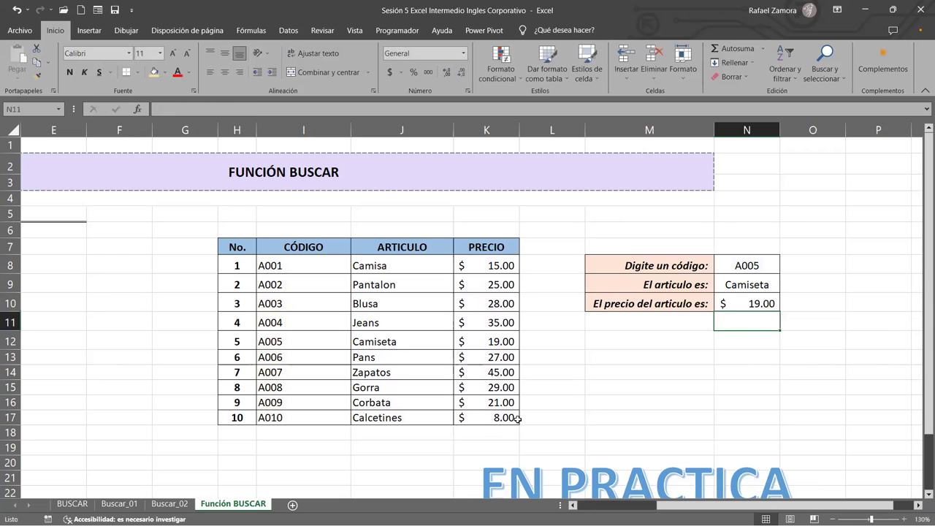
Test the article and price lookups by changing the code in N8 to A006 and A007
{"action": "double_click", "coordinate": [759, 267]}
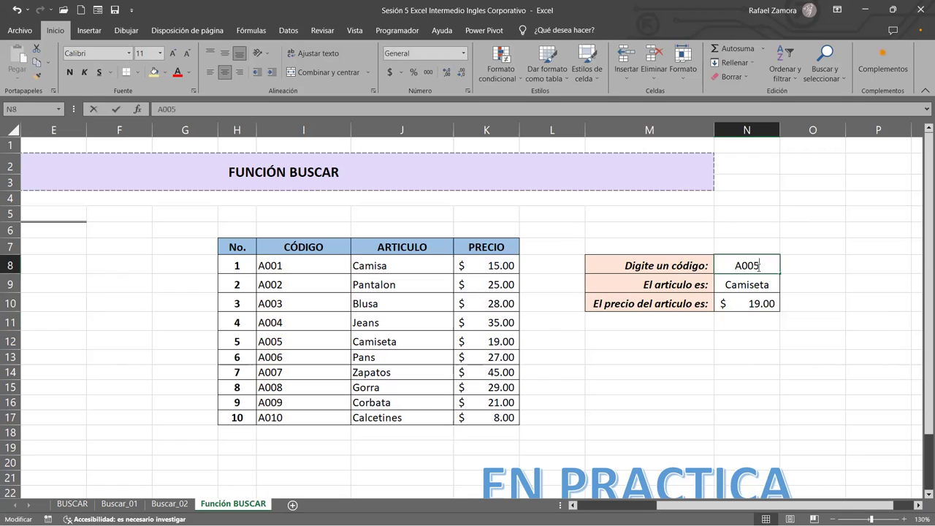
{"action": "key", "text": "BackSpace"}
{"action": "type", "text": "6"}
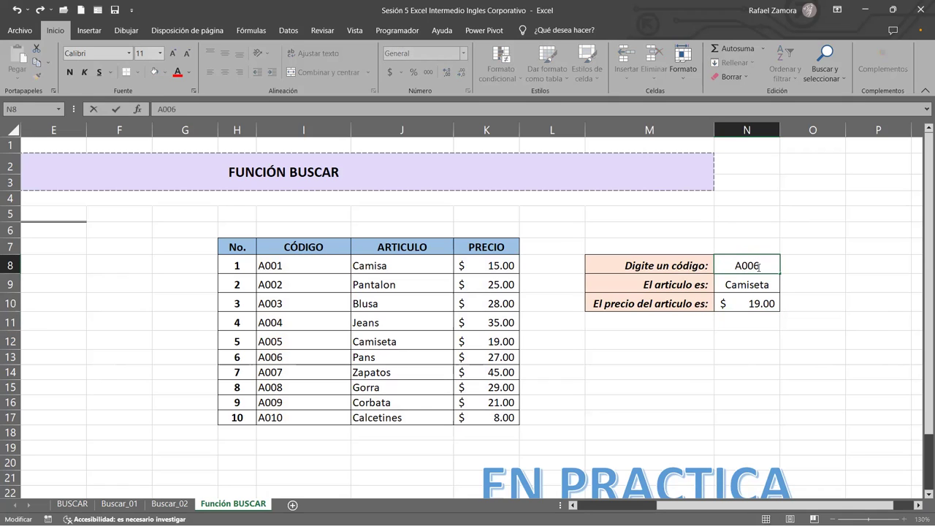
{"action": "key", "text": "Return"}
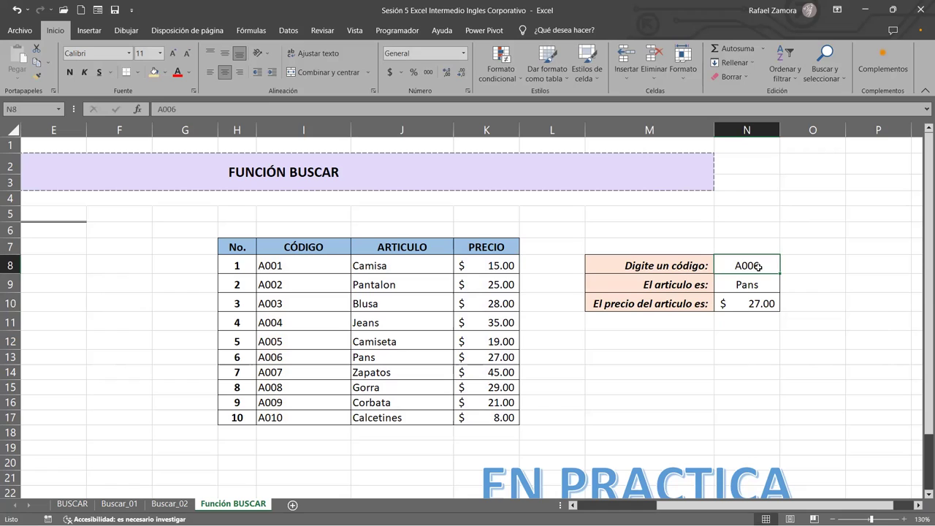
{"action": "double_click", "coordinate": [762, 268]}
{"action": "key", "text": "BackSpace"}
{"action": "type", "text": "7"}
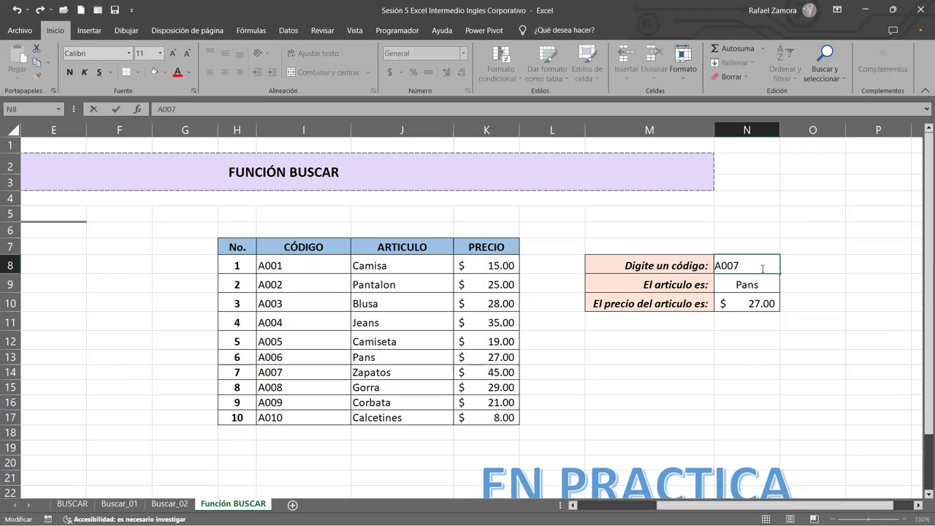
{"action": "key", "text": "ctrl+Return"}
Continue testing both lookups with the codes A008 and A009 in N8
{"action": "double_click", "coordinate": [761, 268]}
{"action": "key", "text": "BackSpace"}
{"action": "type", "text": "8"}
{"action": "key", "text": "ctrl+Return"}
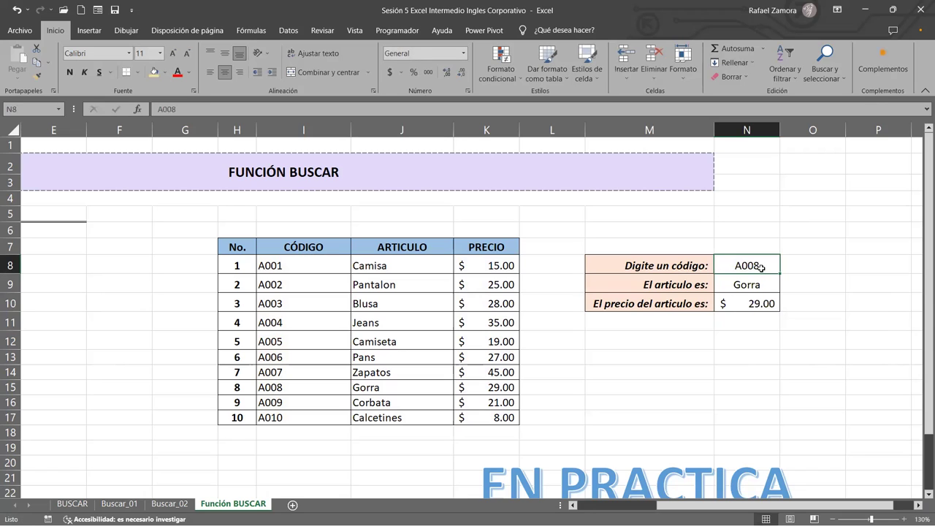
{"action": "double_click", "coordinate": [770, 269]}
{"action": "key", "text": "BackSpace"}
{"action": "type", "text": "9"}
{"action": "key", "text": "ctrl+Return"}
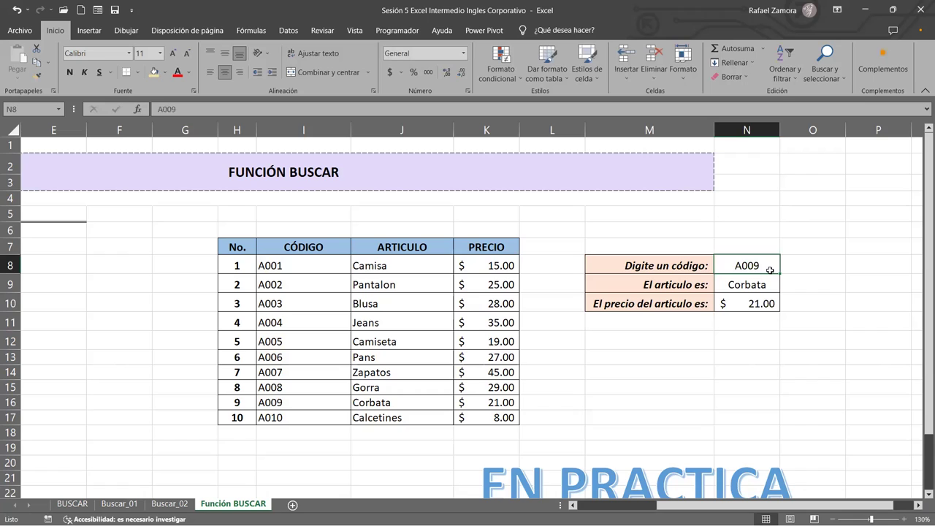
Set the code in N8 to A010 to look up the last article and its price
{"action": "double_click", "coordinate": [769, 263]}
{"action": "key", "text": "BackSpace"}
{"action": "key", "text": "BackSpace"}
{"action": "type", "text": "10"}
{"action": "key", "text": "ctrl+Return"}
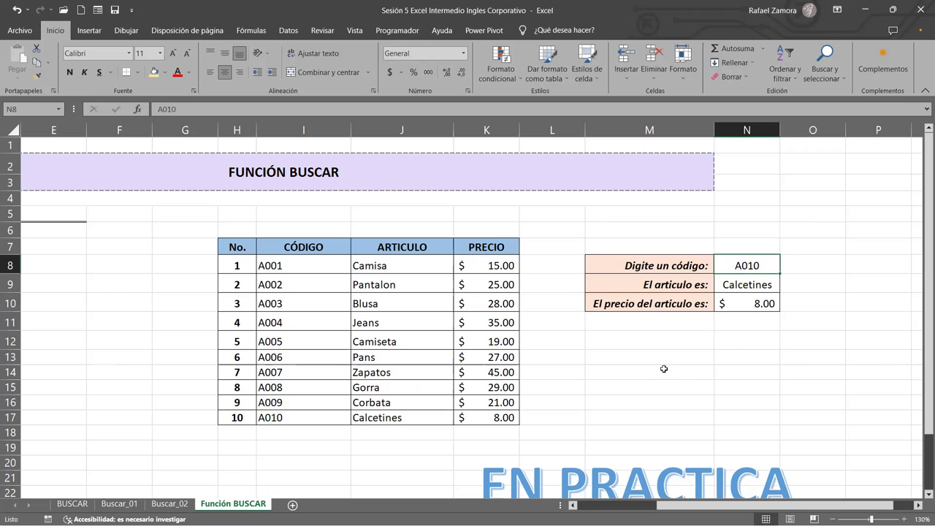
{"action": "scroll", "coordinate": [650, 365], "scroll_direction": "down", "scroll_amount": 1}
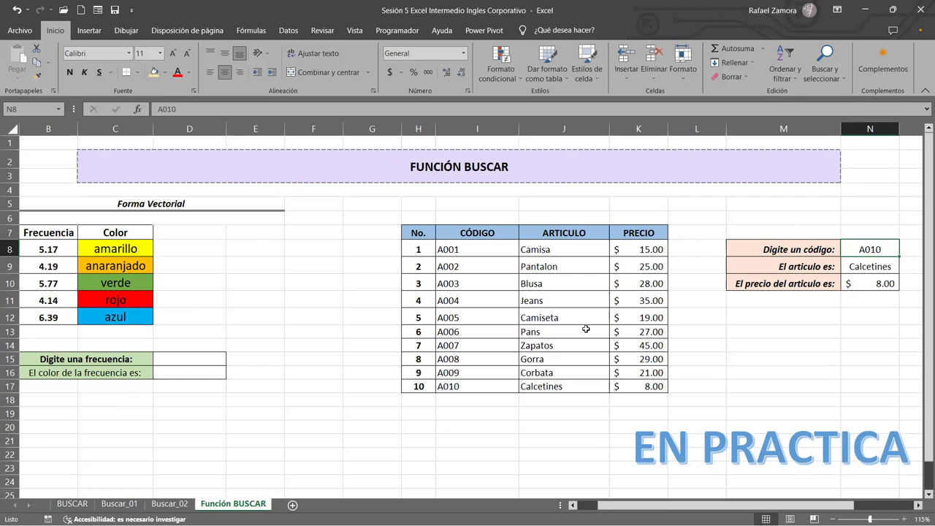
{"action": "scroll", "coordinate": [574, 309], "scroll_direction": "down", "scroll_amount": 1}
{"action": "scroll", "coordinate": [497, 311], "scroll_direction": "up", "scroll_amount": 1}
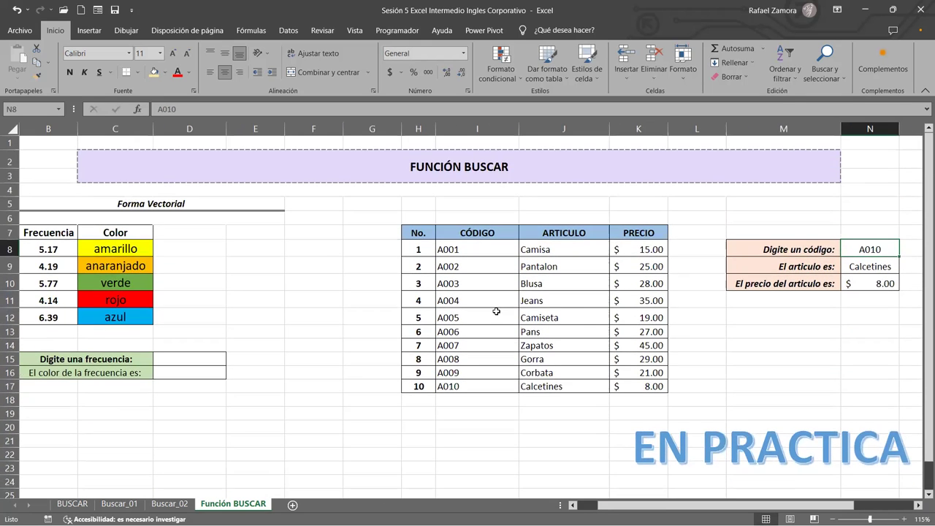
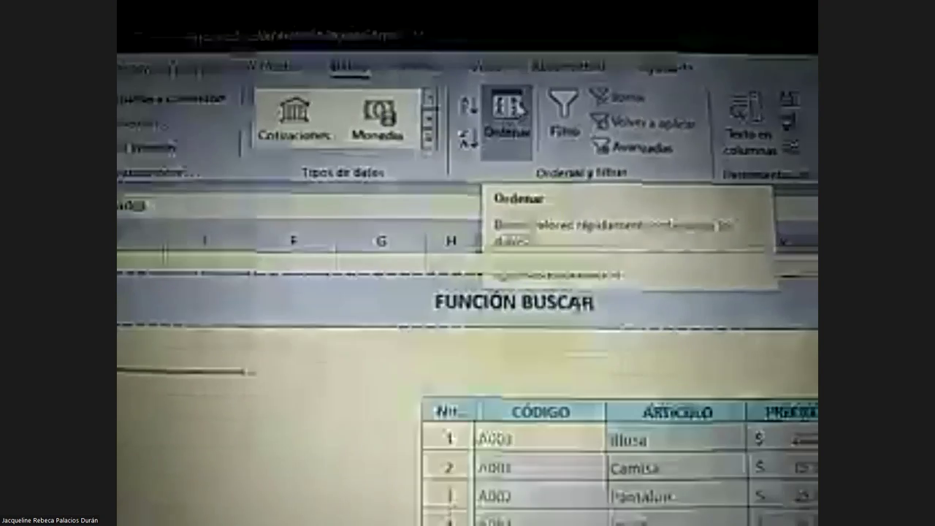
{"action": "left_click", "coordinate": [533, 172]}
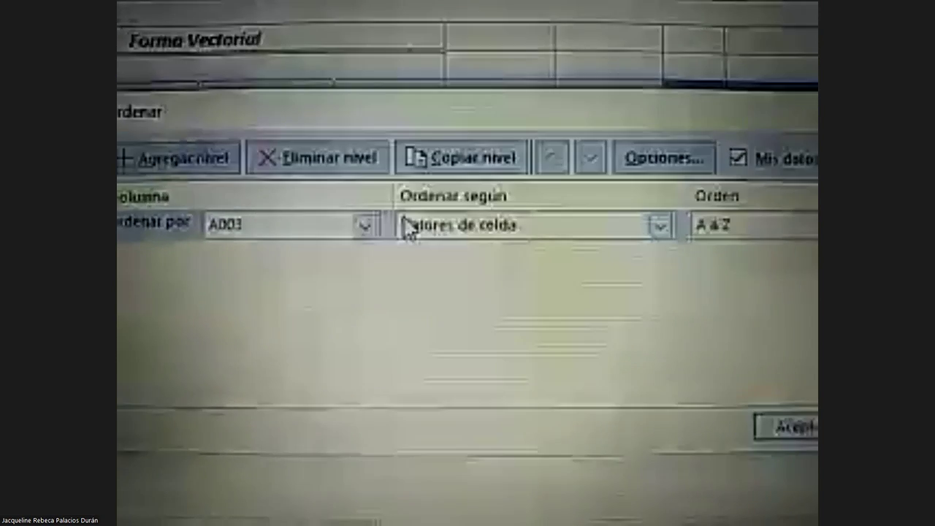
{"action": "left_click", "coordinate": [369, 225]}
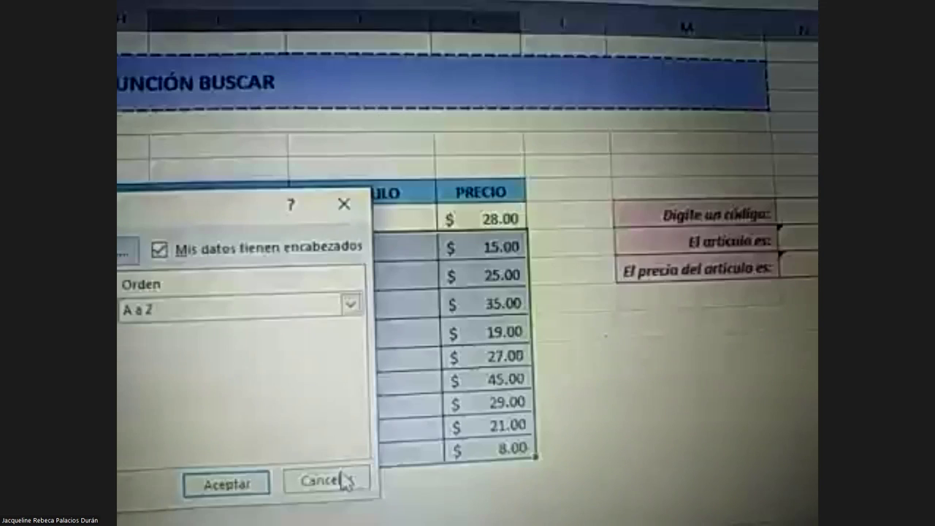
{"action": "left_click", "coordinate": [352, 479]}
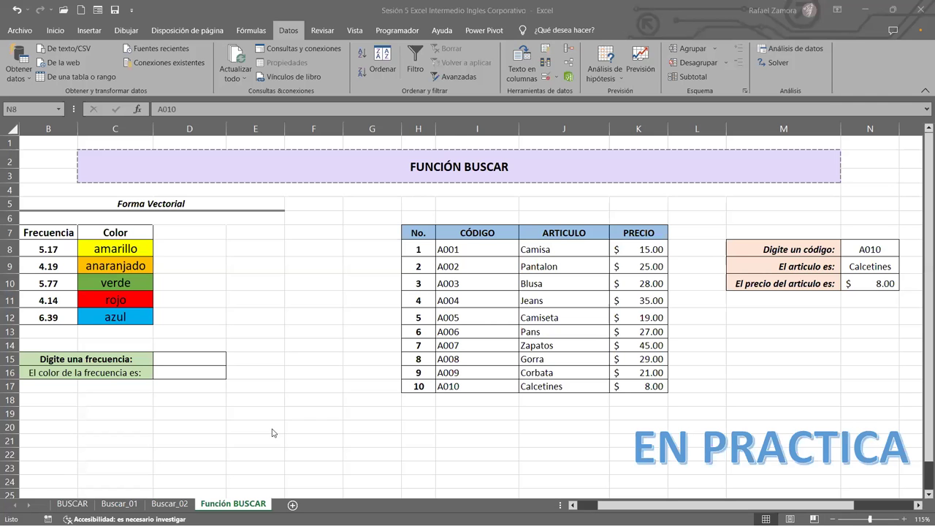
Enter =FORMULATEXTO(N9) in E19 and fill it down to E20 to display both BUSCAR formulas as text
{"action": "left_click", "coordinate": [254, 412]}
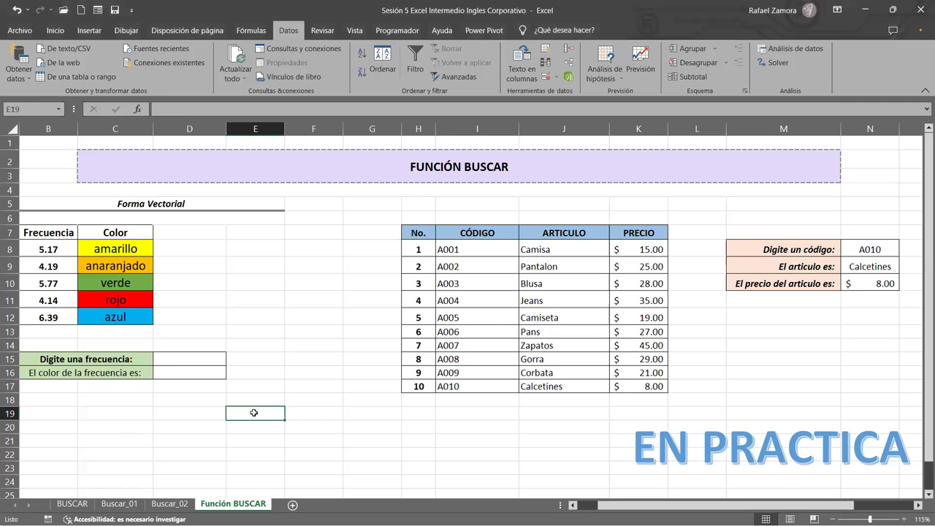
{"action": "type", "text": "="}
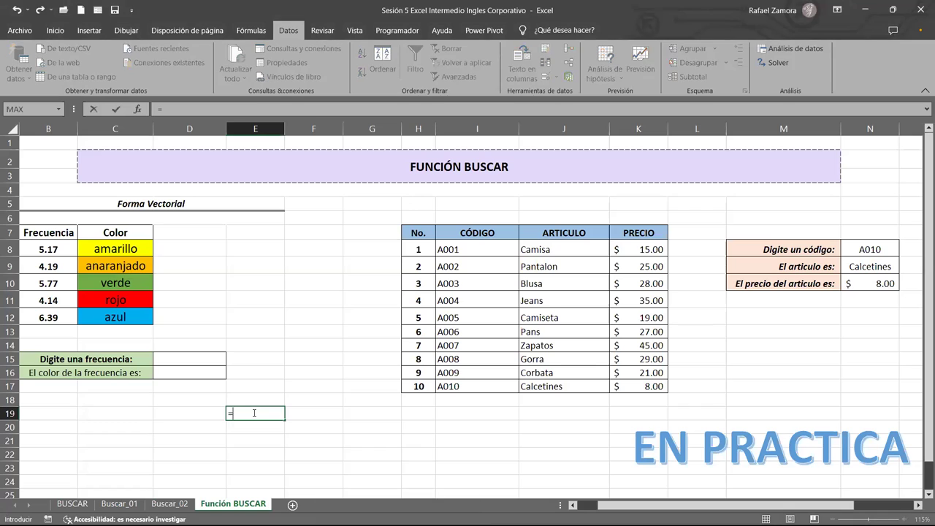
{"action": "type", "text": "FORMULATEXTO("}
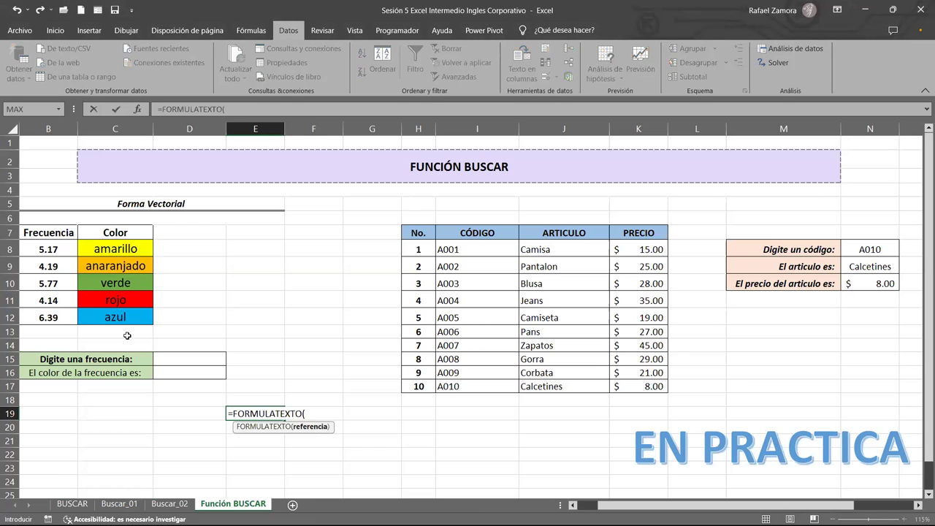
{"action": "left_click", "coordinate": [870, 268]}
{"action": "key", "text": "Return"}
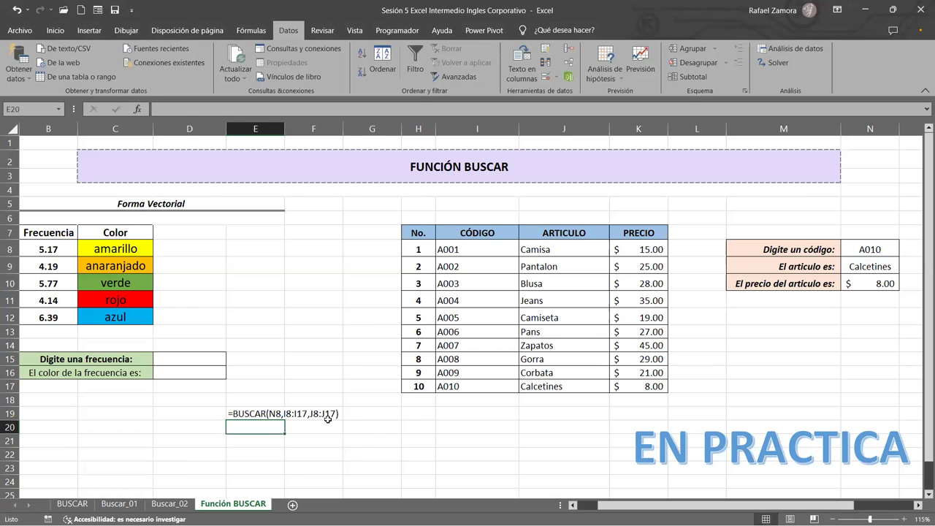
{"action": "left_click", "coordinate": [257, 416]}
{"action": "left_click_drag", "start_coordinate": [286, 417], "coordinate": [287, 431]}
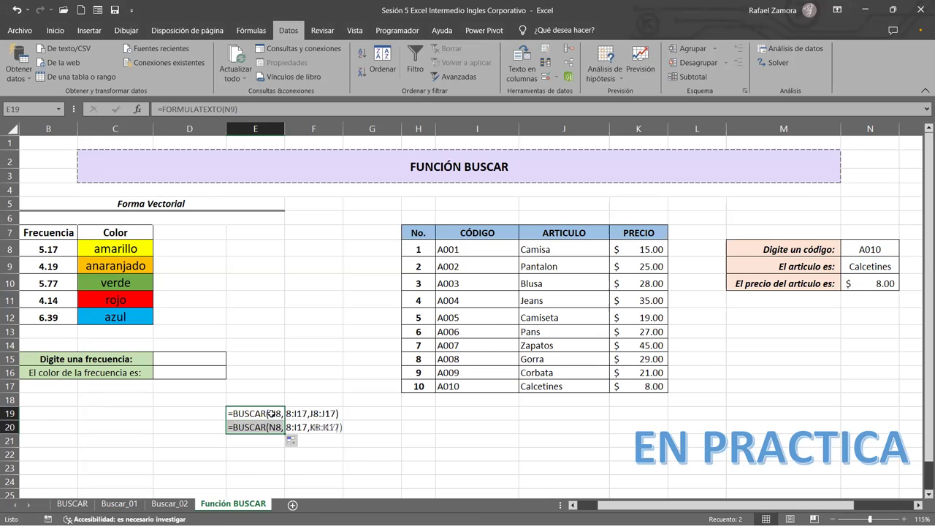
Increase the font size of the formula texts in E19:E20 by two increments
{"action": "left_click", "coordinate": [55, 30]}
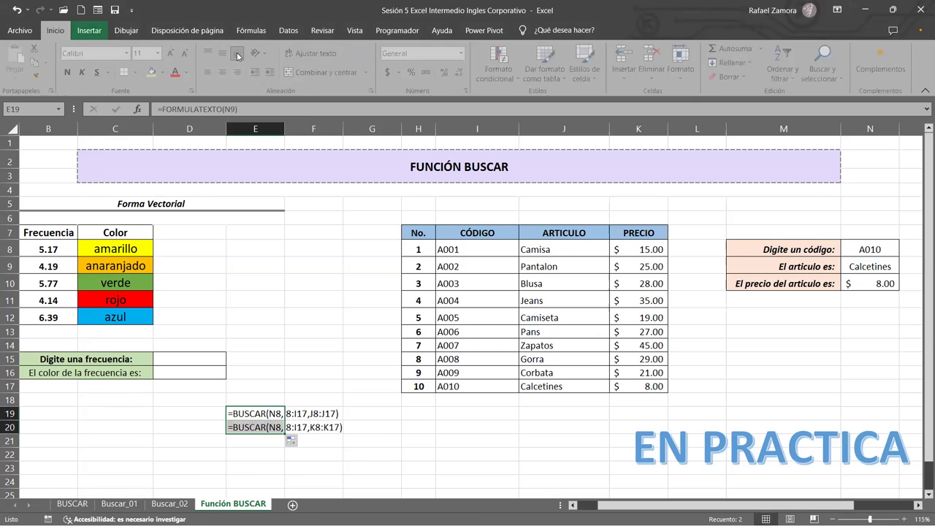
{"action": "left_click", "coordinate": [174, 54]}
{"action": "left_click", "coordinate": [174, 55]}
{"action": "left_click", "coordinate": [328, 269]}
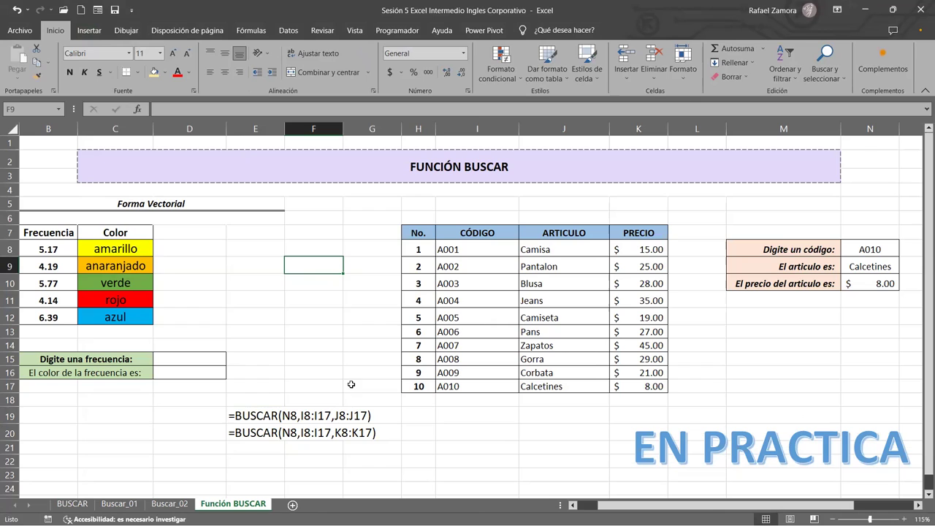
Review the code in N8 and compare the results in N9 and N10 with the ranges J8:J17 and K8:K17
{"action": "left_click", "coordinate": [864, 251]}
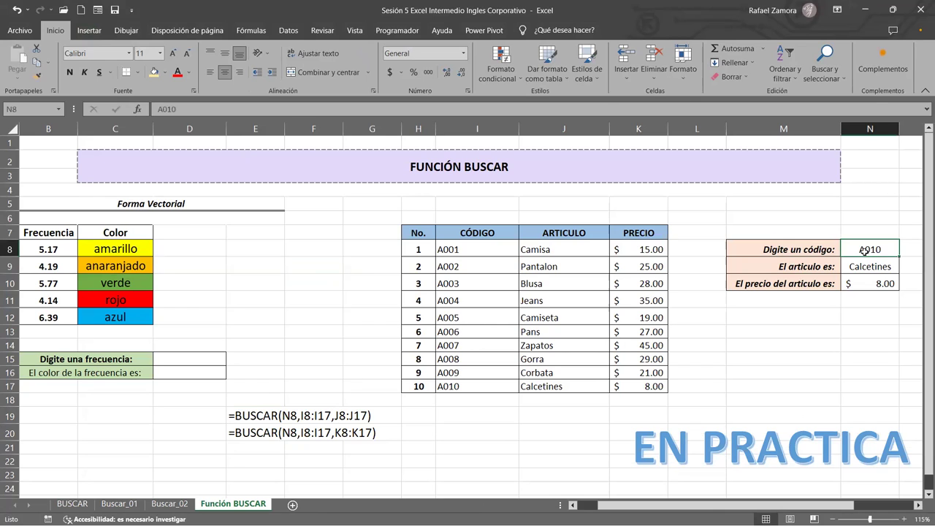
{"action": "double_click", "coordinate": [864, 252]}
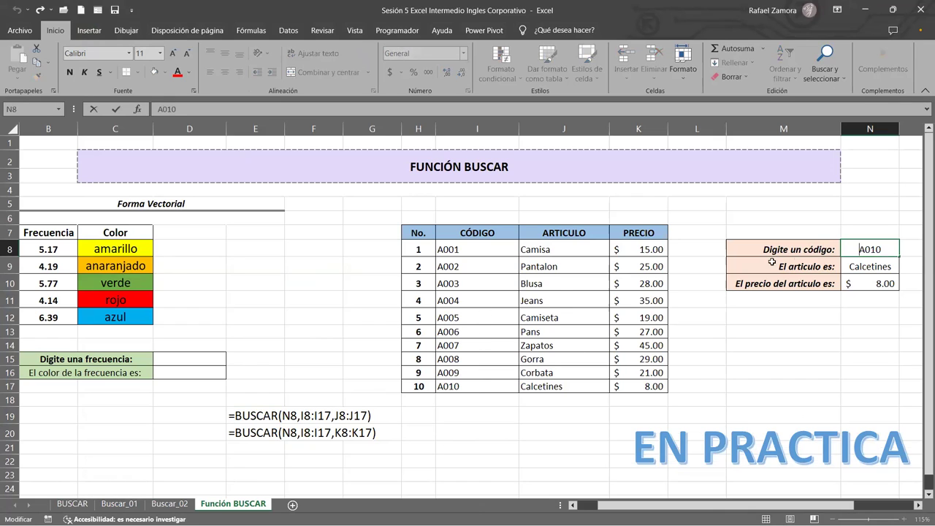
{"action": "left_click", "coordinate": [855, 268]}
{"action": "left_click_drag", "start_coordinate": [581, 252], "coordinate": [571, 386]}
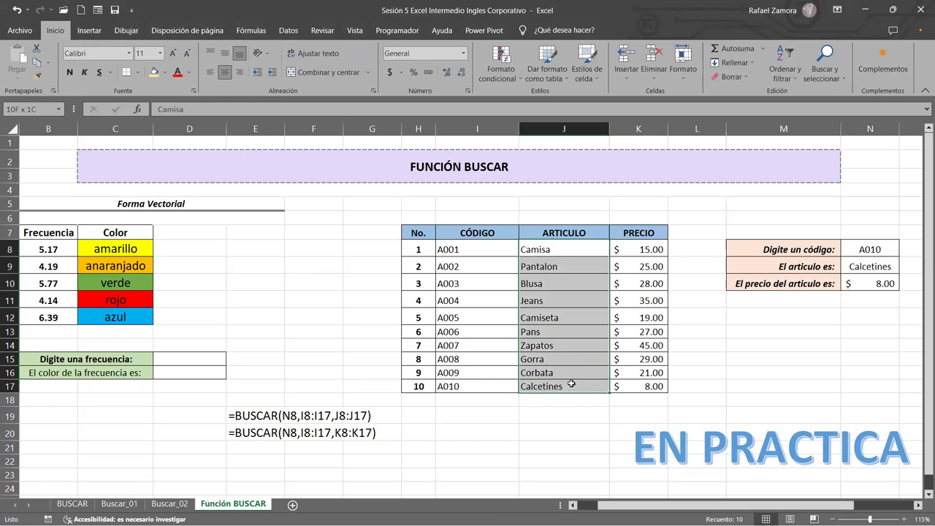
{"action": "left_click", "coordinate": [871, 283]}
{"action": "left_click_drag", "start_coordinate": [654, 250], "coordinate": [657, 381]}
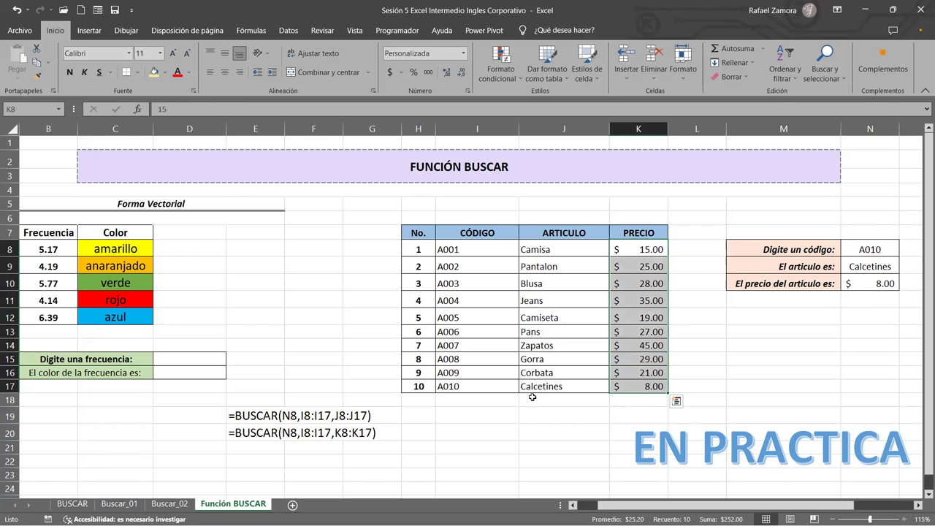
{"action": "left_click", "coordinate": [828, 320]}
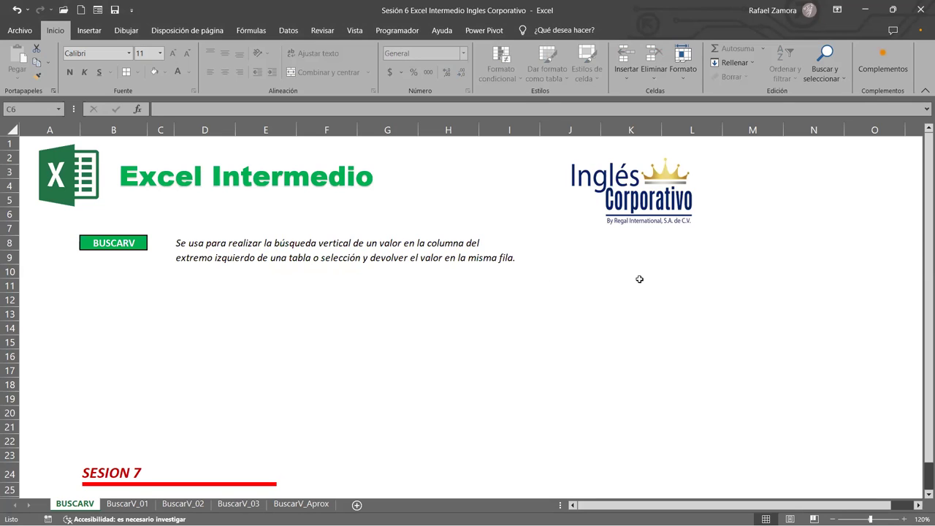
Look over the BUSCARV description sheet and the syntax and tables on the BuscarV_01 sheet of the Sesión 6 workbook
{"action": "left_click", "coordinate": [124, 504]}
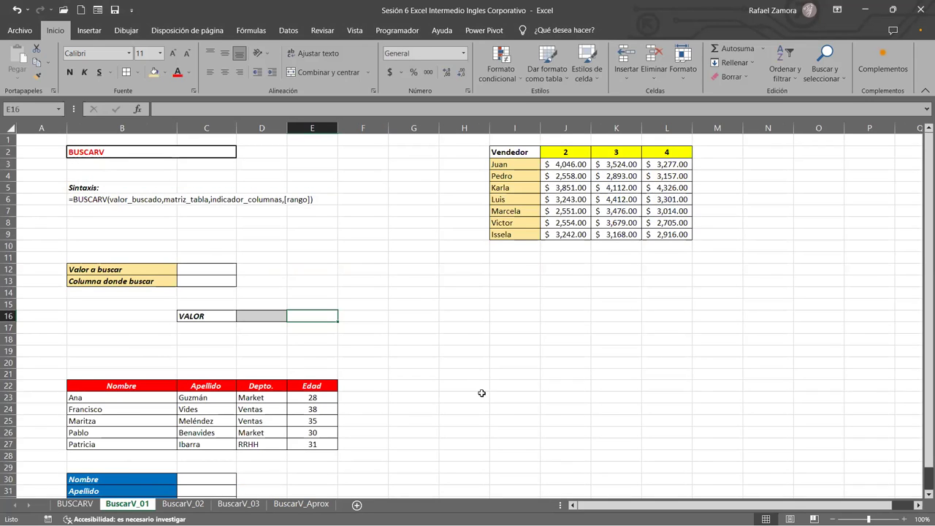
{"action": "scroll", "coordinate": [509, 362], "scroll_direction": "up", "scroll_amount": 1}
{"action": "scroll", "coordinate": [649, 430], "scroll_direction": "up", "scroll_amount": 1}
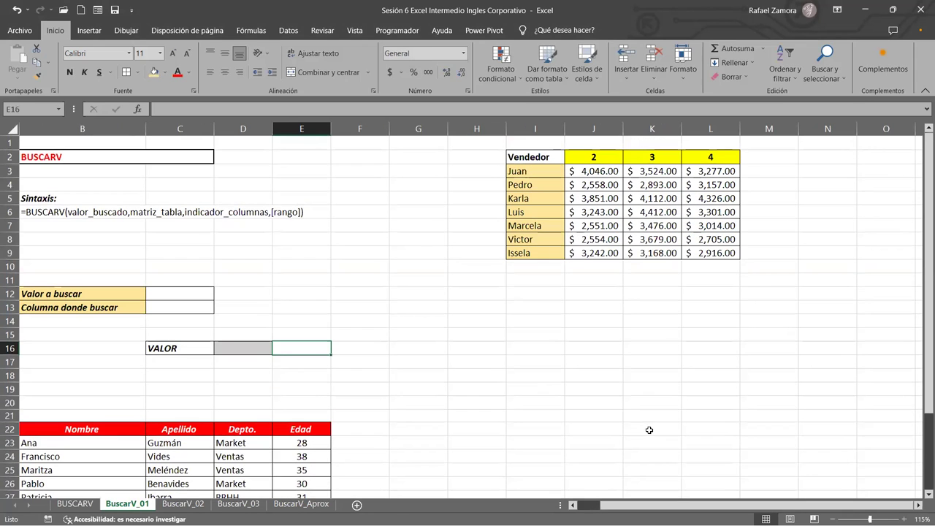
{"action": "scroll", "coordinate": [649, 429], "scroll_direction": "left", "scroll_amount": 1}
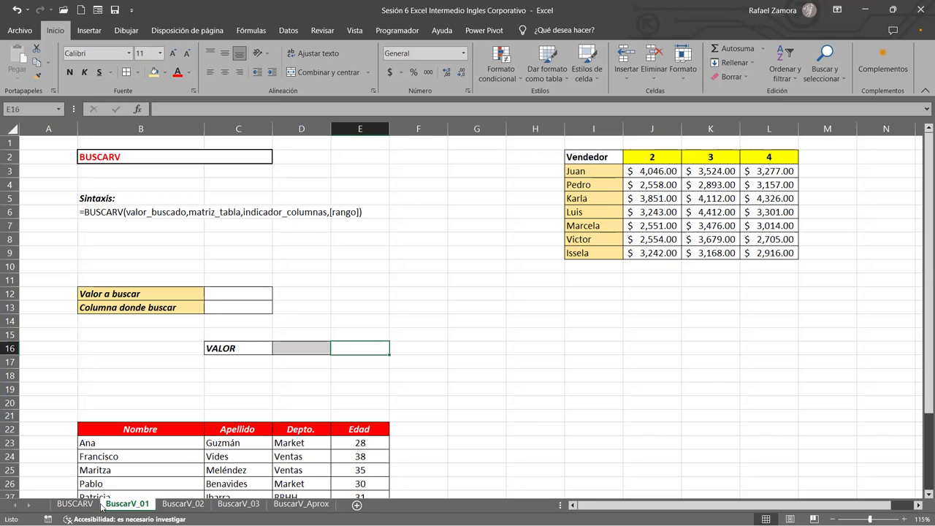
{"action": "left_click", "coordinate": [75, 504]}
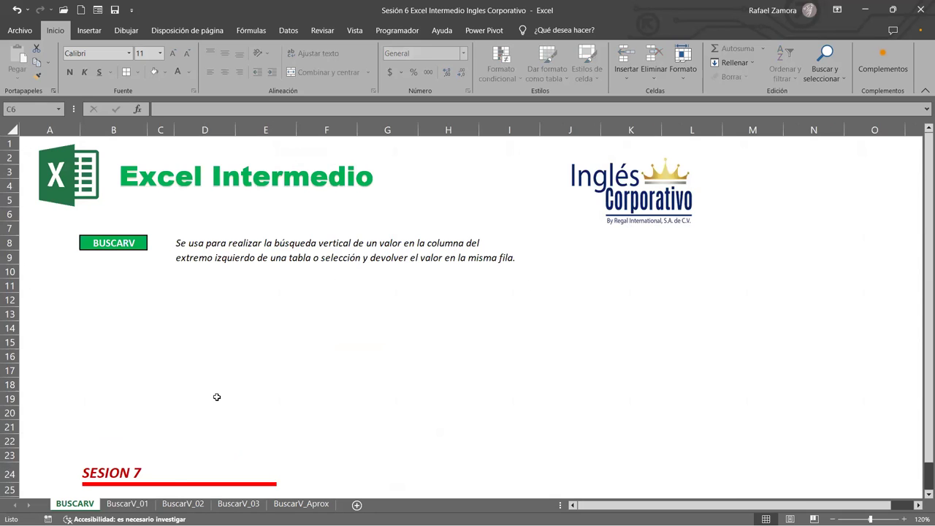
{"action": "left_click", "coordinate": [142, 505]}
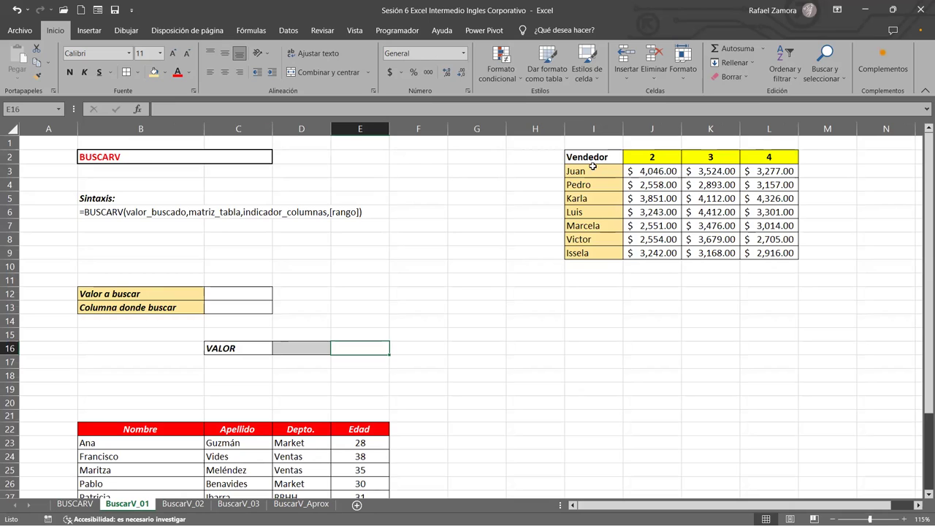
Enter the first seller's name from the table I3:L9 in C12 as the value to look up
{"action": "left_click_drag", "start_coordinate": [592, 167], "coordinate": [752, 253]}
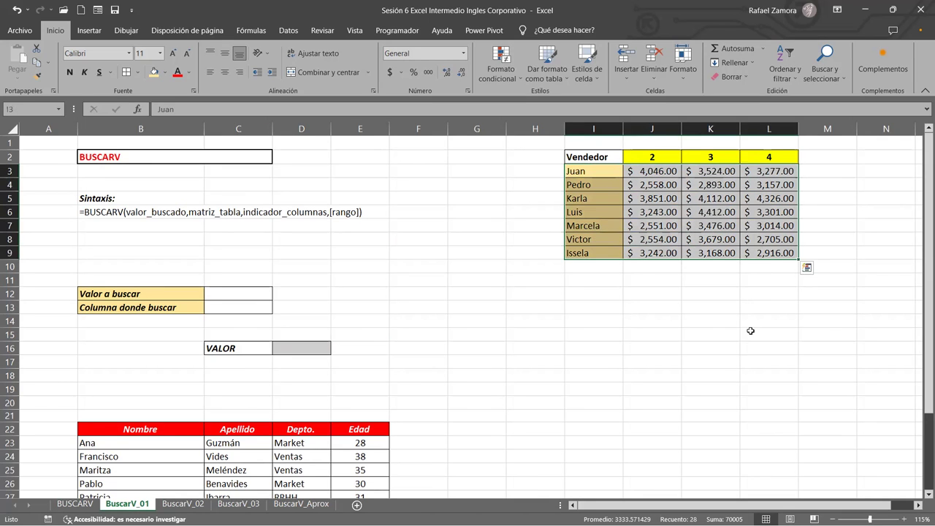
{"action": "left_click_drag", "start_coordinate": [601, 171], "coordinate": [756, 252]}
{"action": "left_click", "coordinate": [233, 298]}
{"action": "type", "text": "jUAN"}
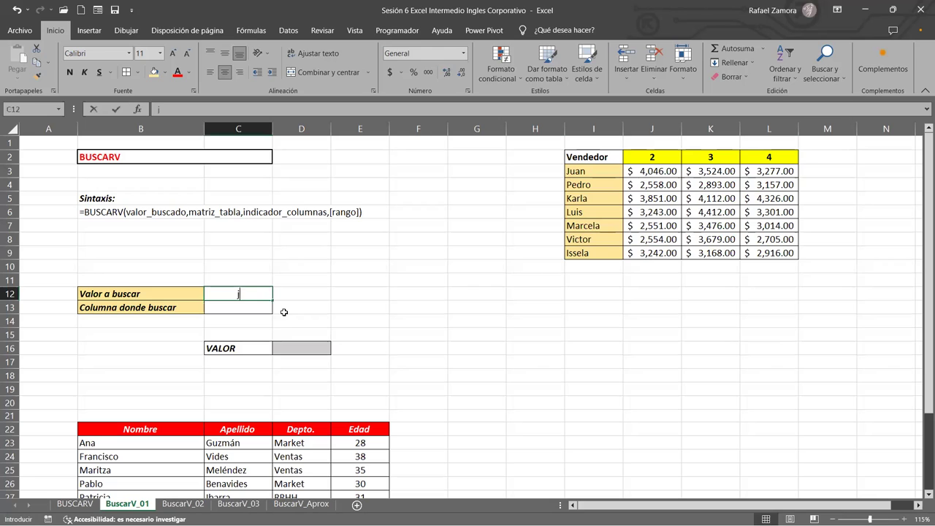
{"action": "key", "text": "Return"}
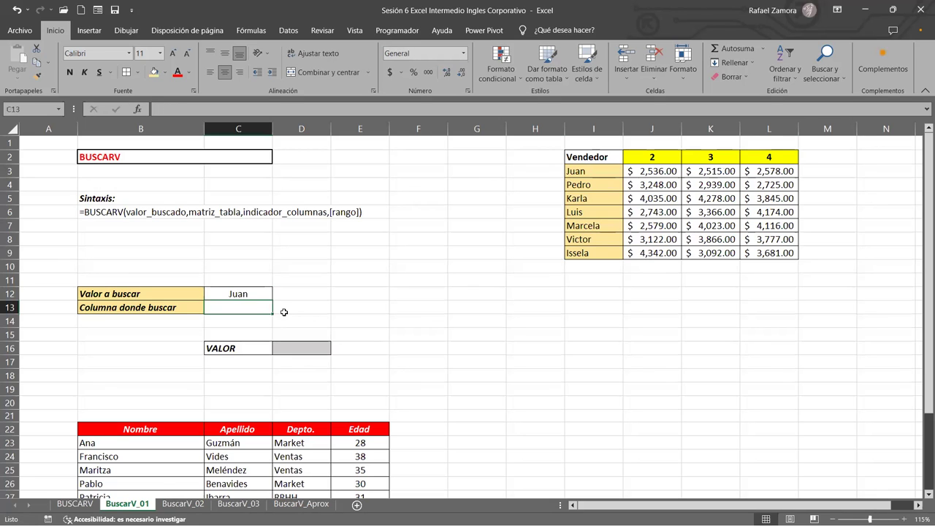
Examine the amounts in J3:L9 and compare the seller table with its header row (I2:L9) and without it (I3:L9)
{"action": "left_click", "coordinate": [247, 300]}
{"action": "left_click", "coordinate": [653, 173]}
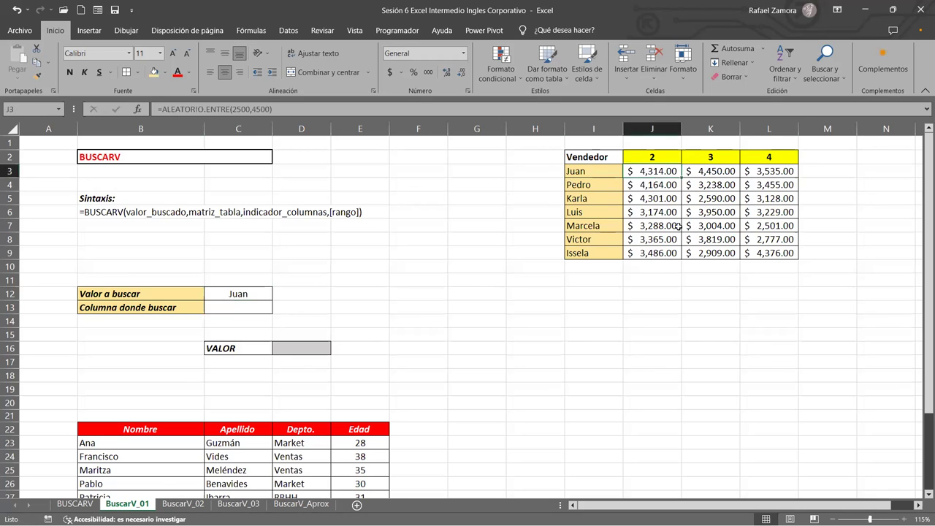
{"action": "left_click_drag", "start_coordinate": [652, 172], "coordinate": [795, 255]}
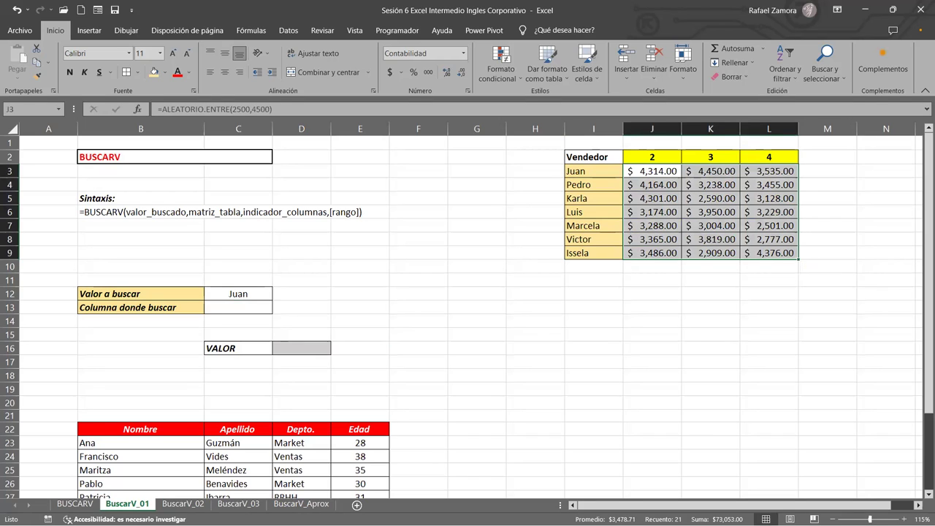
{"action": "left_click_drag", "start_coordinate": [707, 171], "coordinate": [770, 250]}
{"action": "left_click_drag", "start_coordinate": [602, 171], "coordinate": [755, 262]}
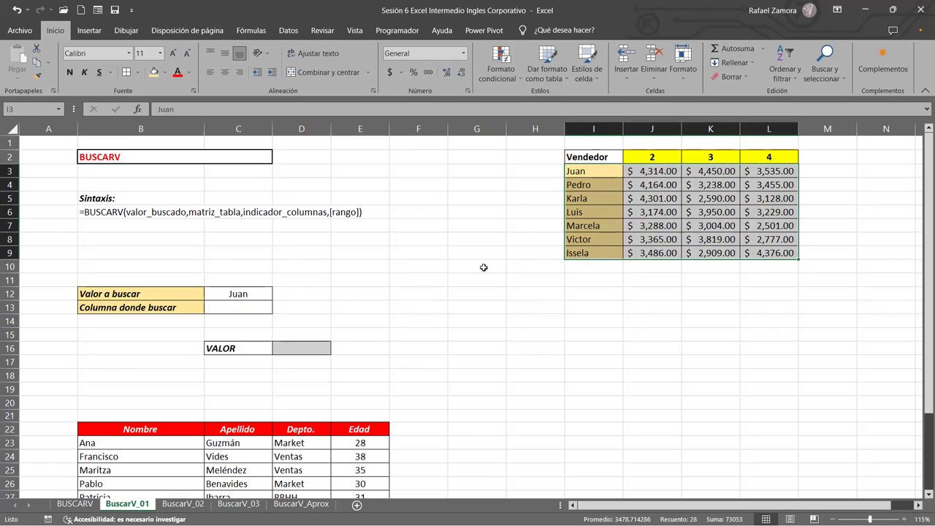
{"action": "left_click_drag", "start_coordinate": [598, 157], "coordinate": [771, 247]}
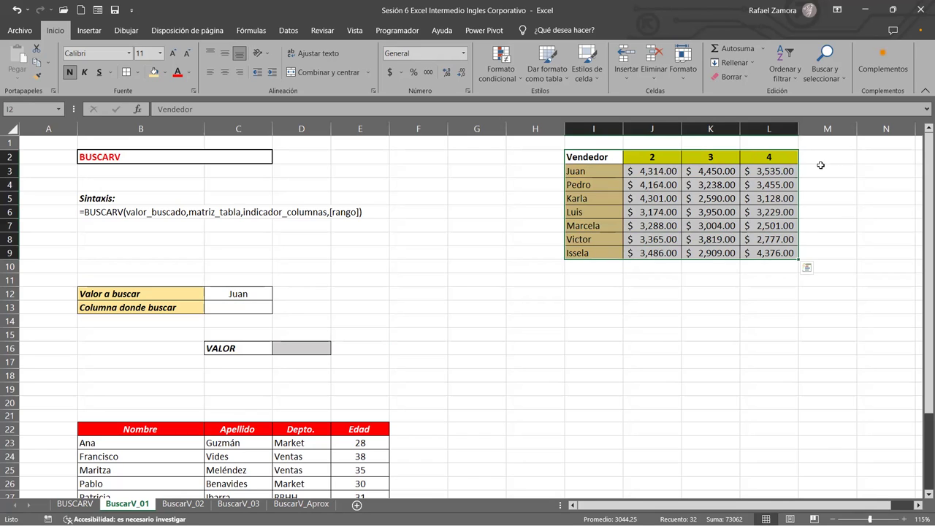
{"action": "left_click_drag", "start_coordinate": [605, 170], "coordinate": [767, 254]}
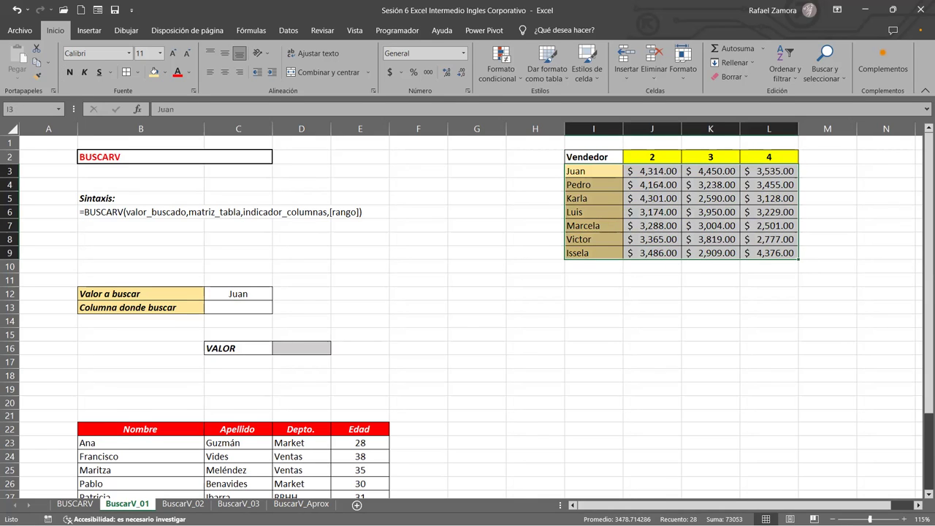
{"action": "left_click", "coordinate": [474, 307]}
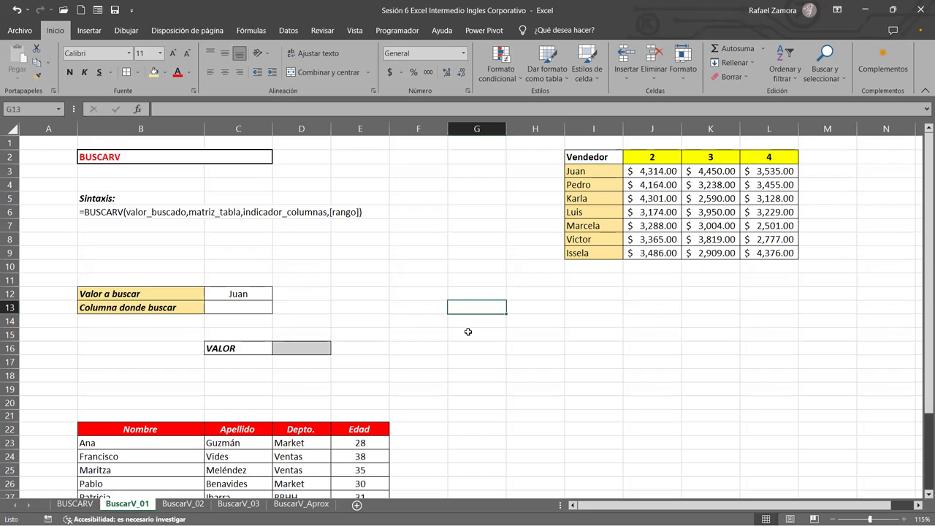